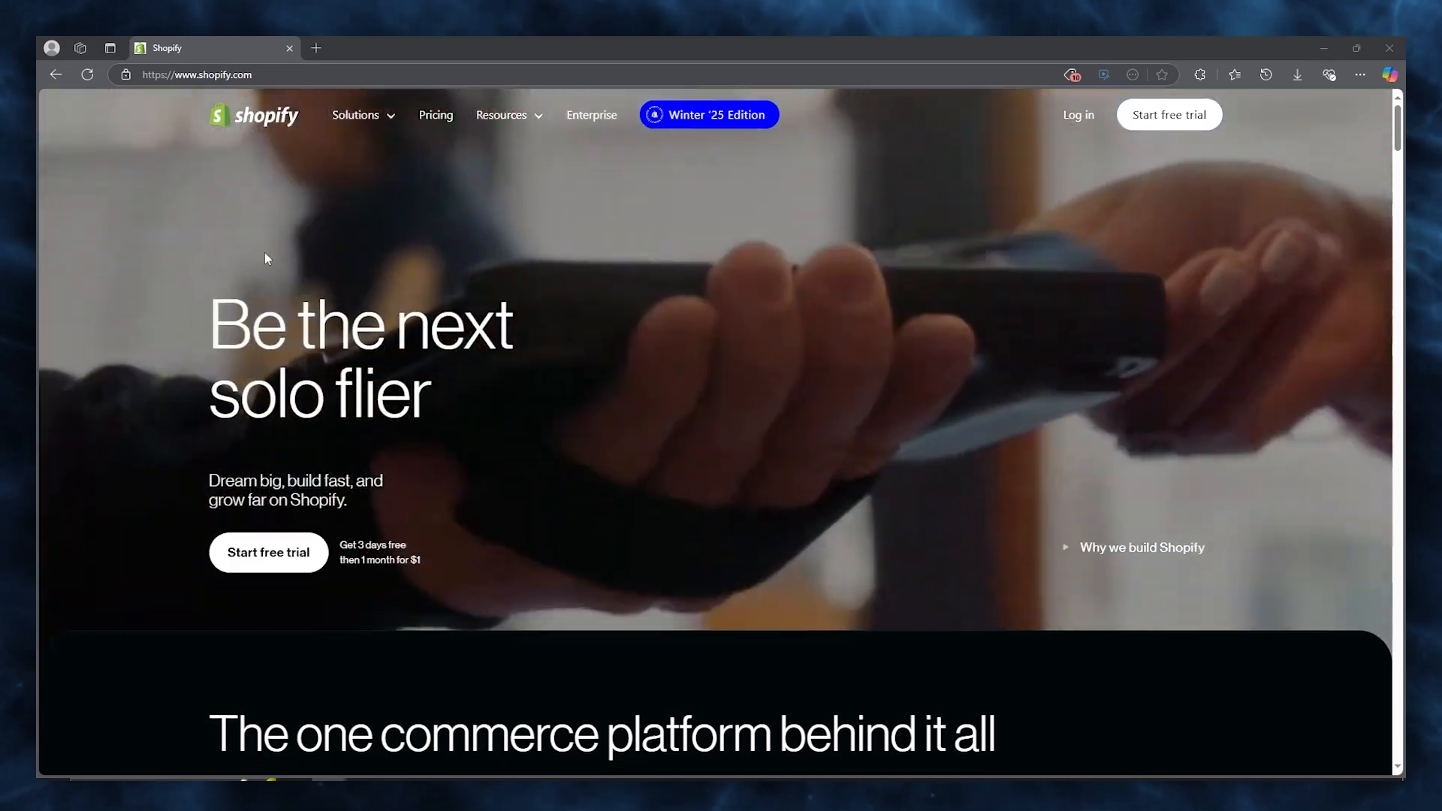
- Start a free trial sign-up from the Shopify homepage, choosing to sign up with email
scroll(265, 252, down, 8)
scroll(164, 355, down, 8)
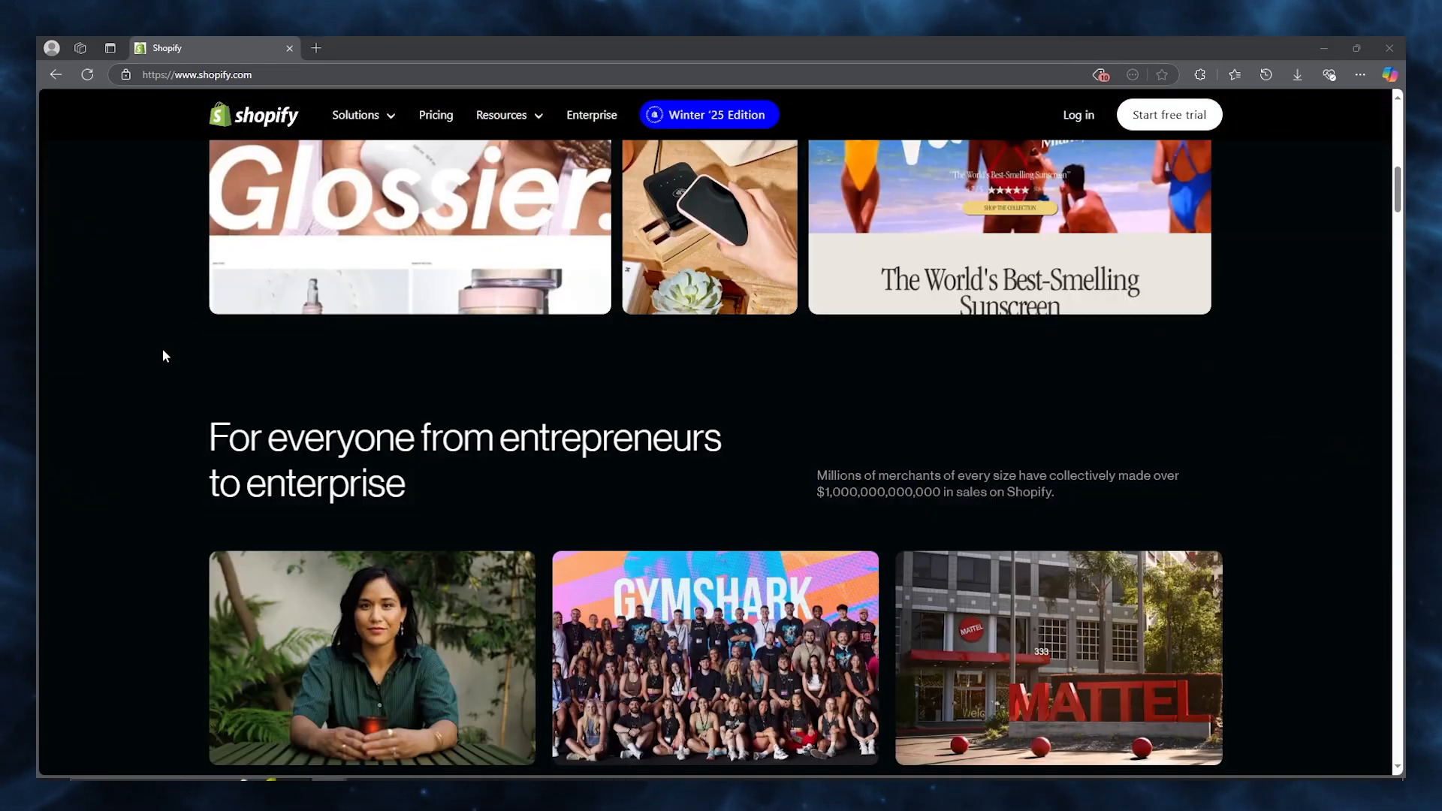
scroll(172, 353, down, 10)
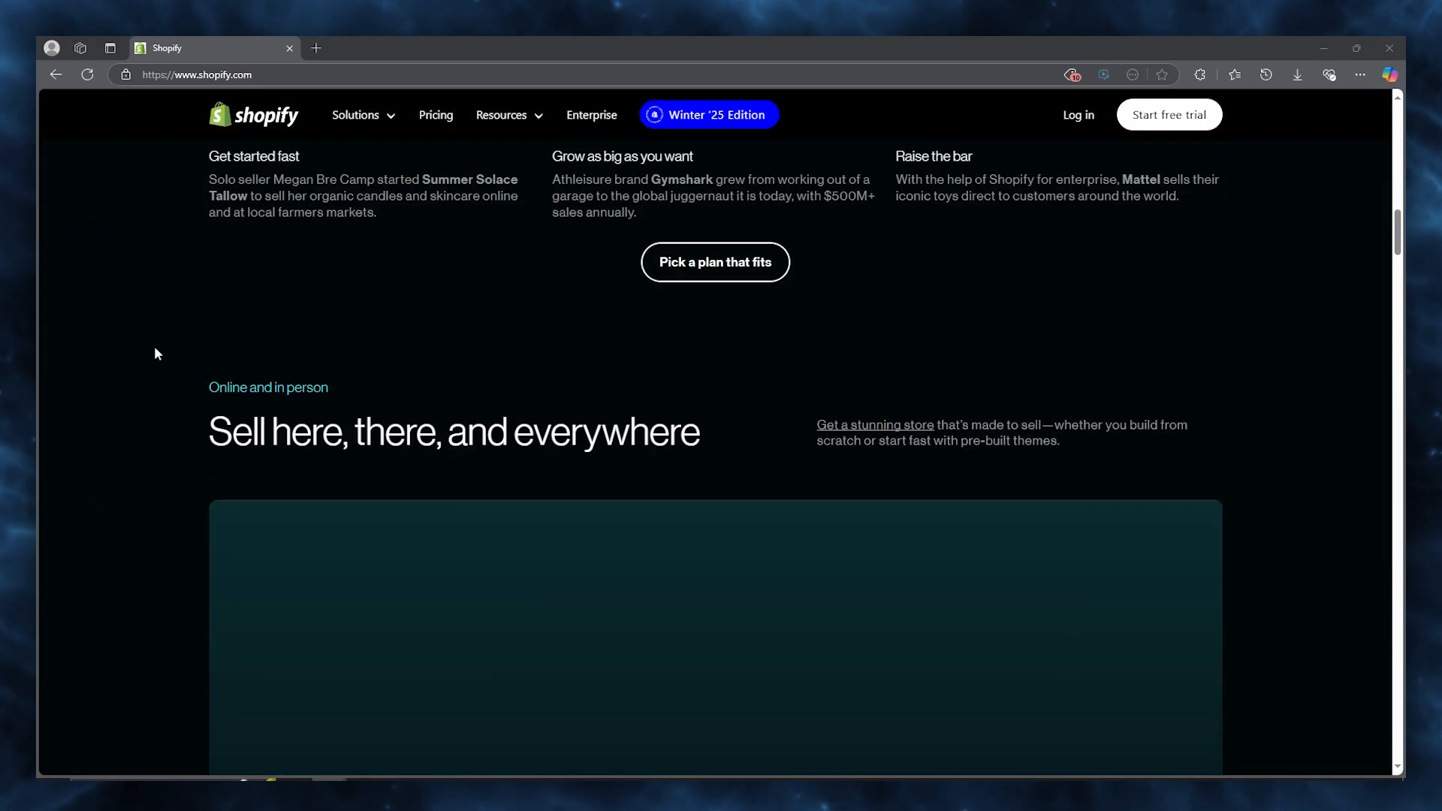
scroll(152, 354, up, 2)
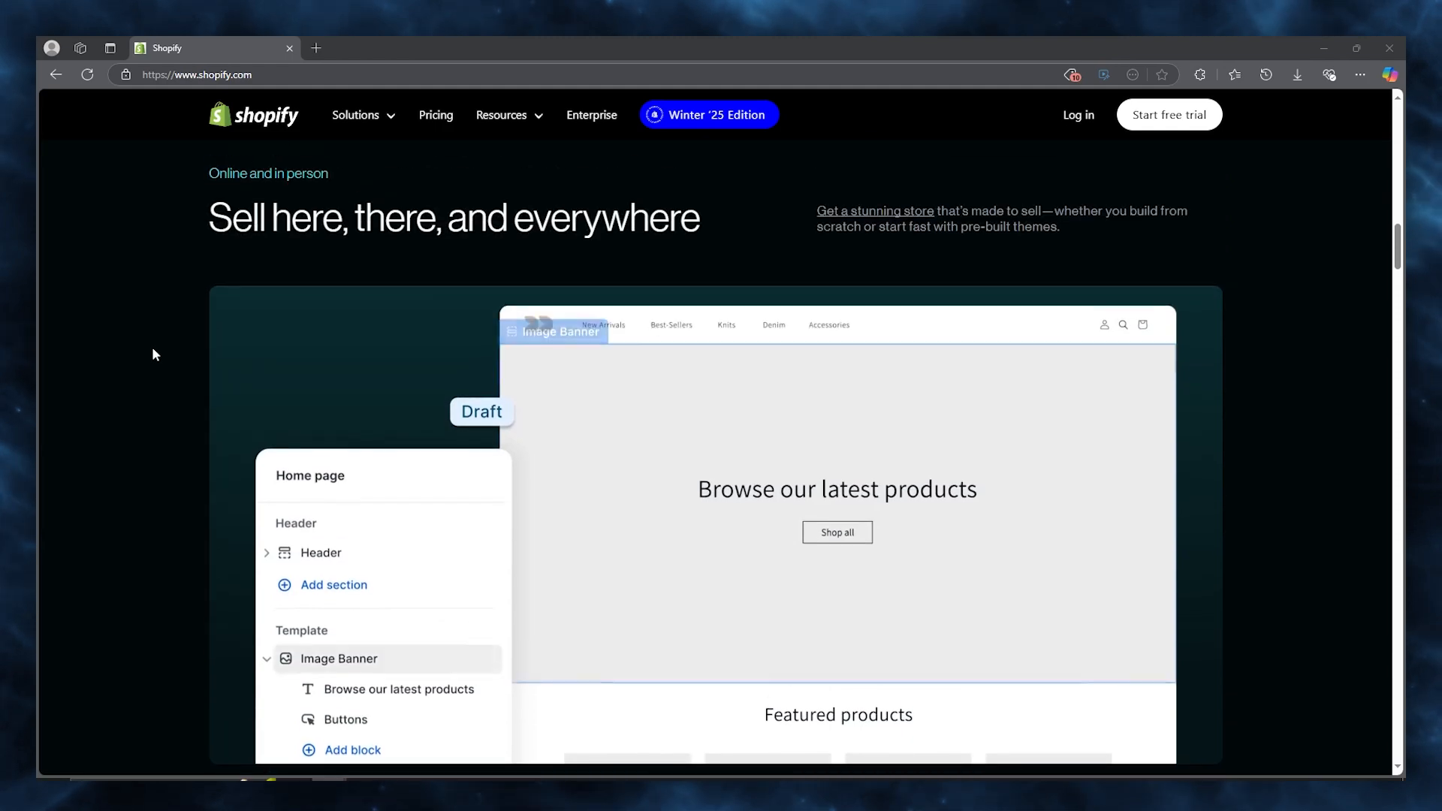
scroll(157, 353, up, 7)
scroll(158, 353, up, 10)
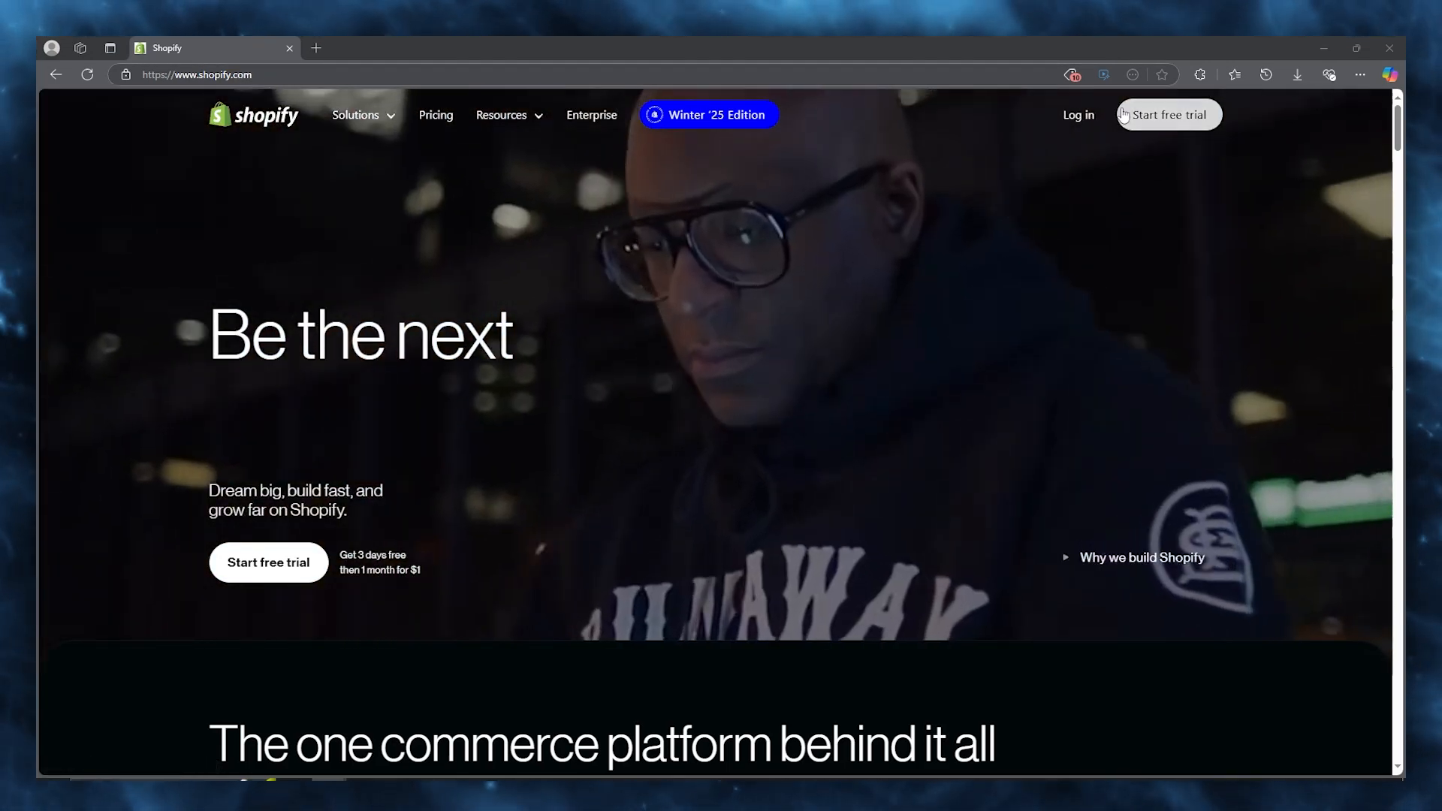
click(1151, 120)
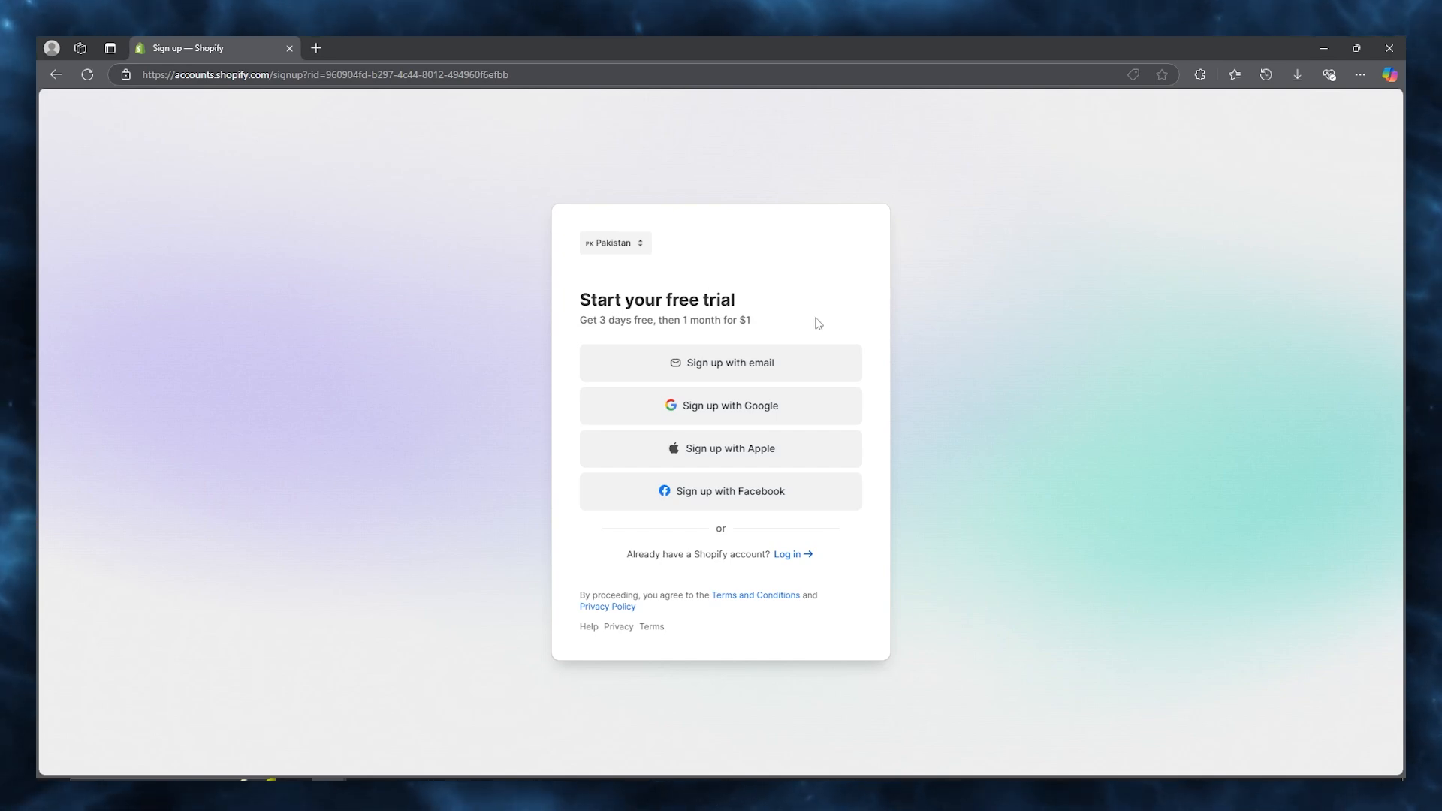
click(809, 382)
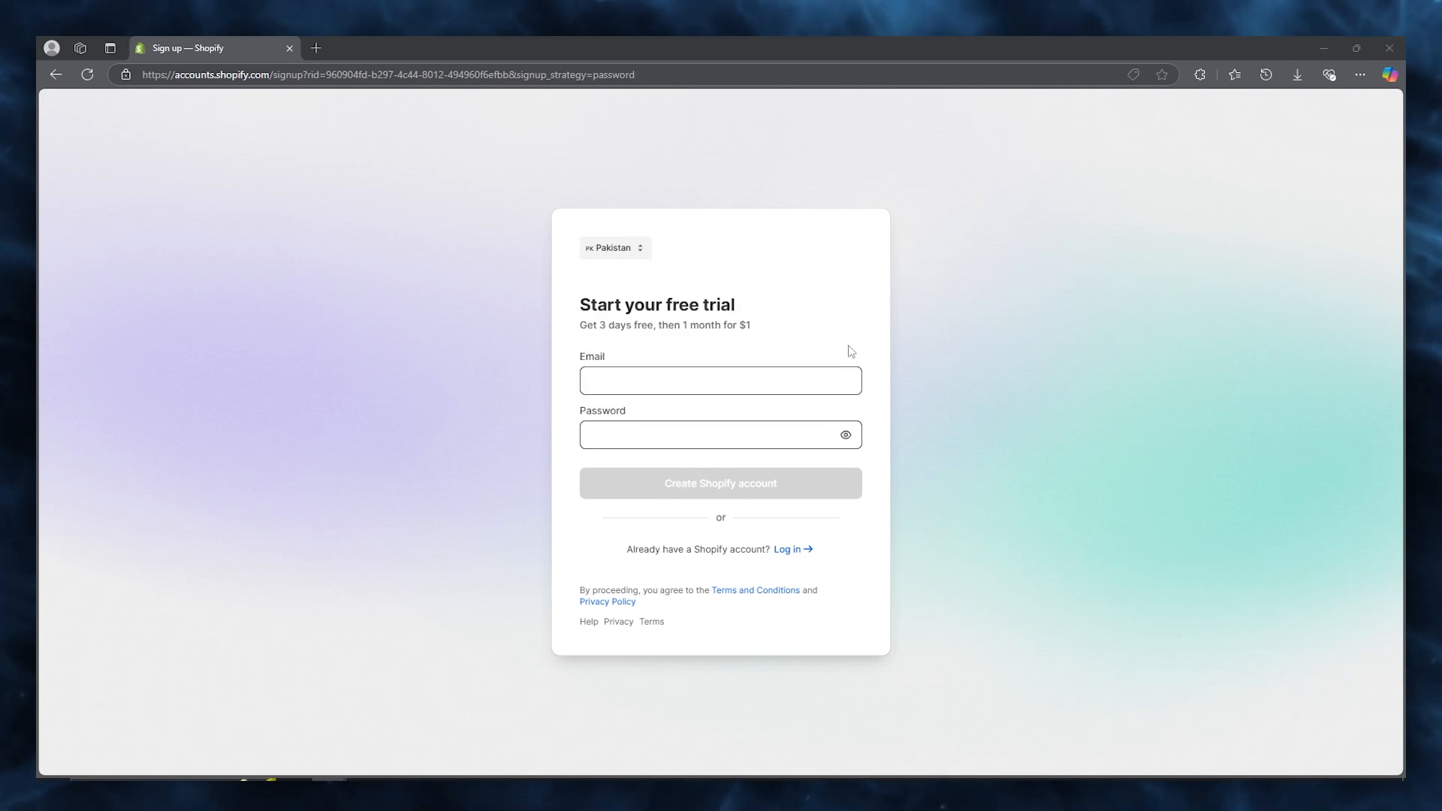
- Enter the account's email and password, create the Shopify account, and decline saving the password in the browser
click(723, 380)
right_click(725, 381)
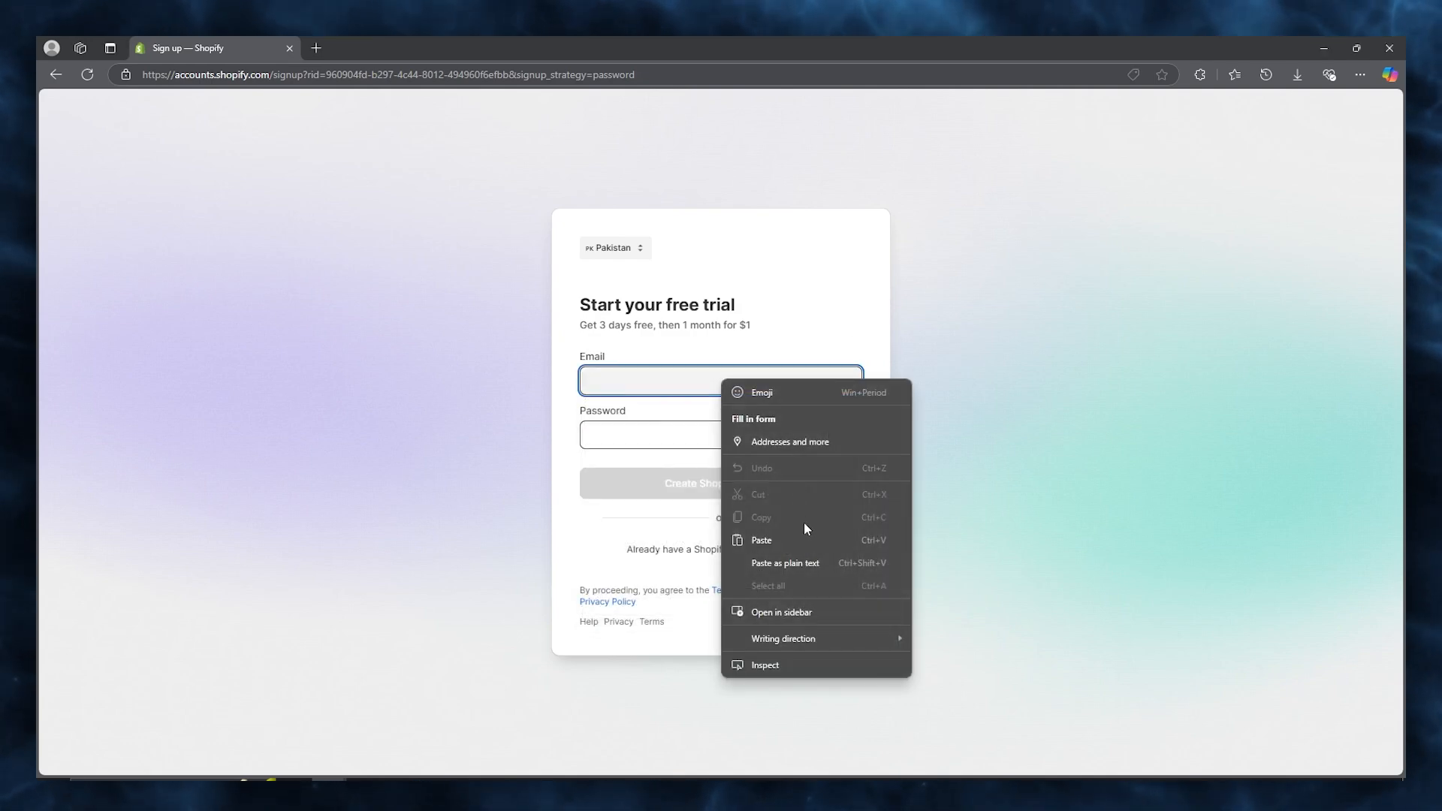
click(802, 536)
click(888, 441)
click(767, 428)
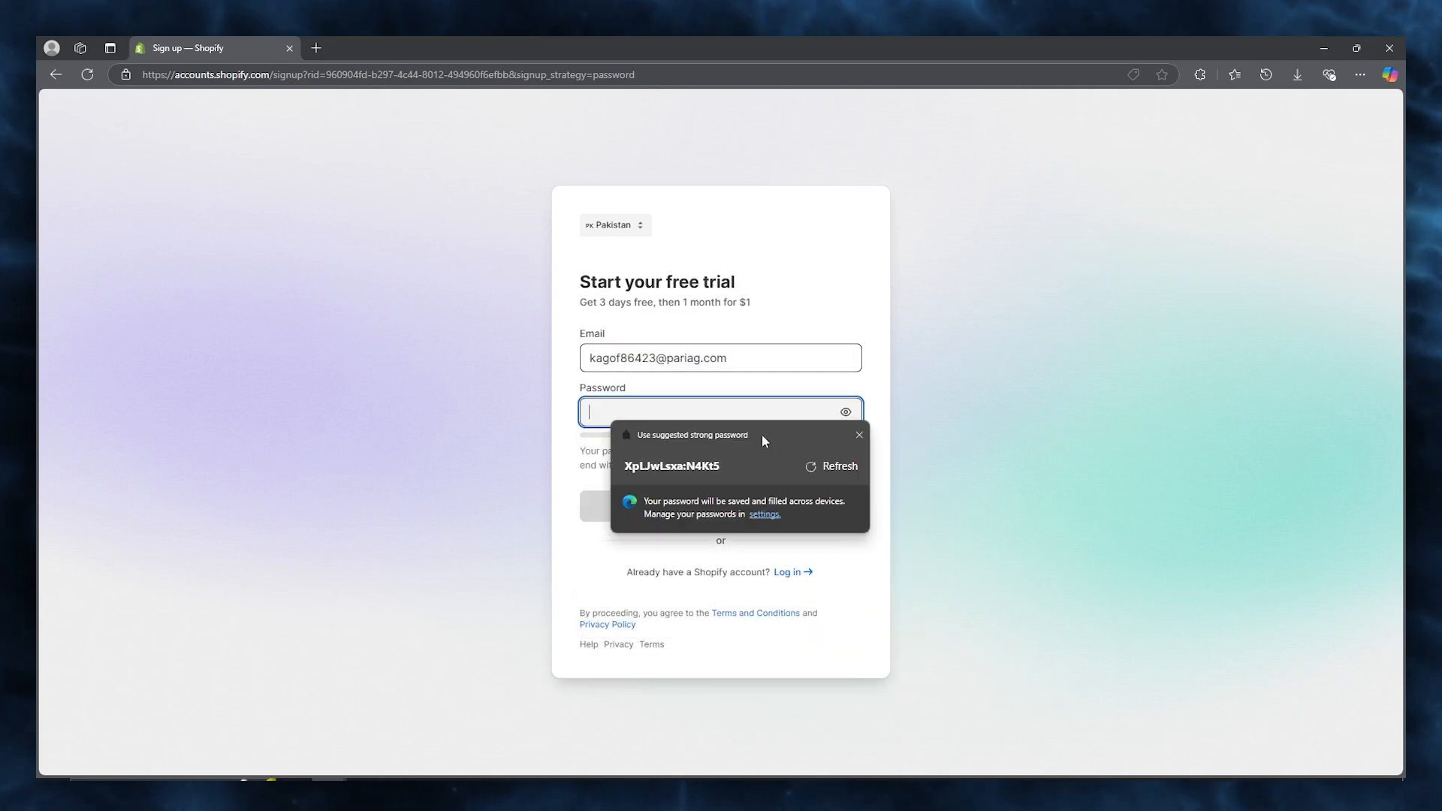
text(•••)
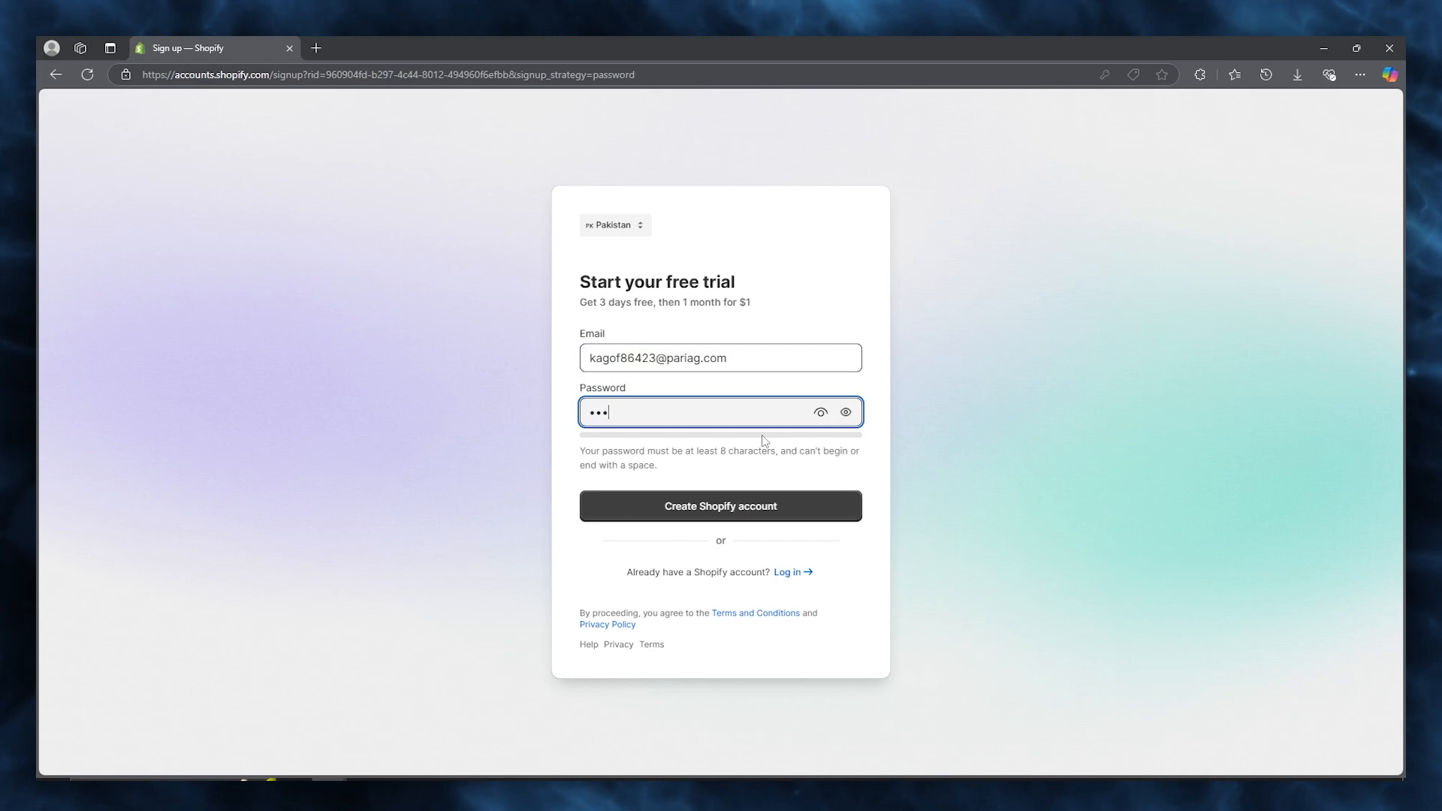
text(••••••)
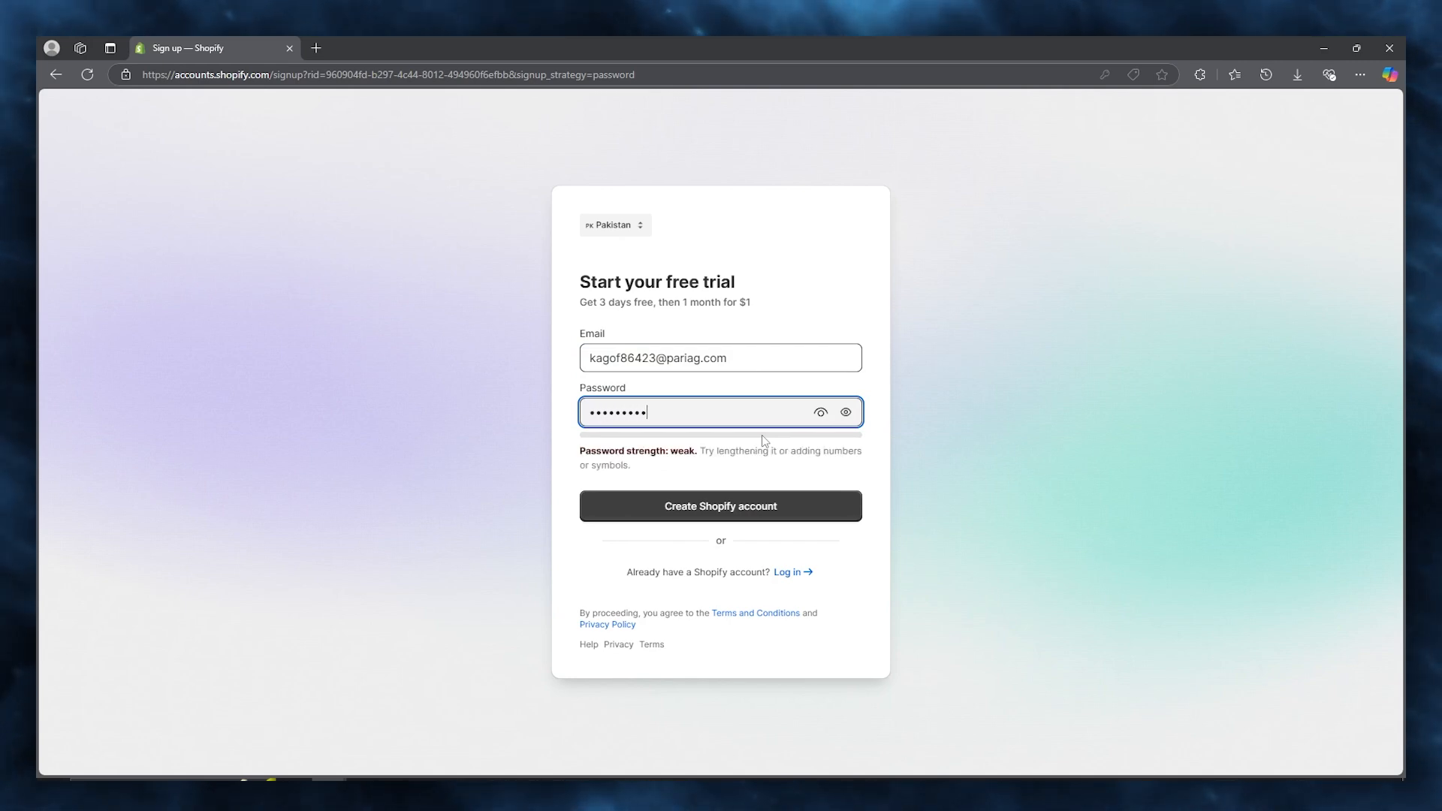
key(Return)
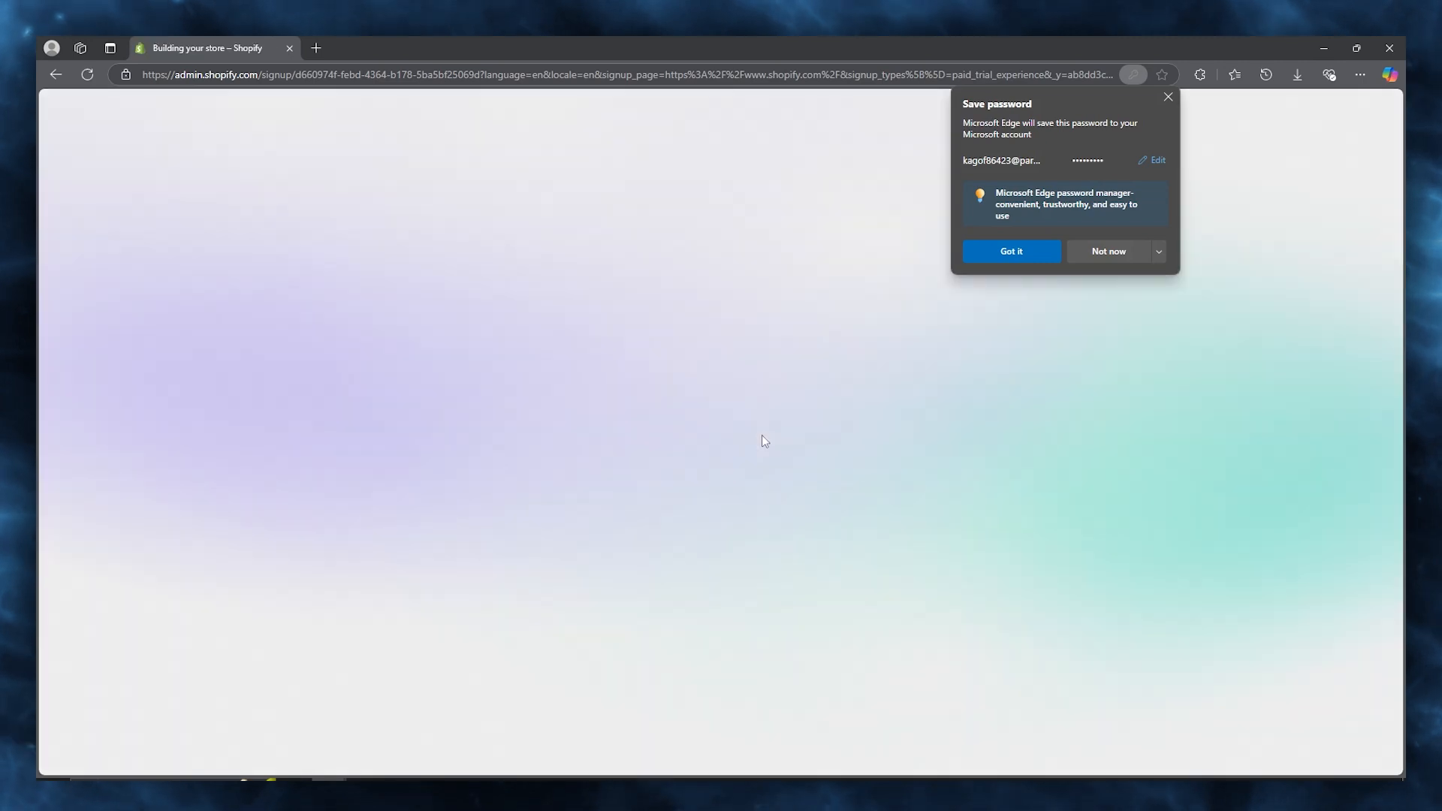
click(1093, 250)
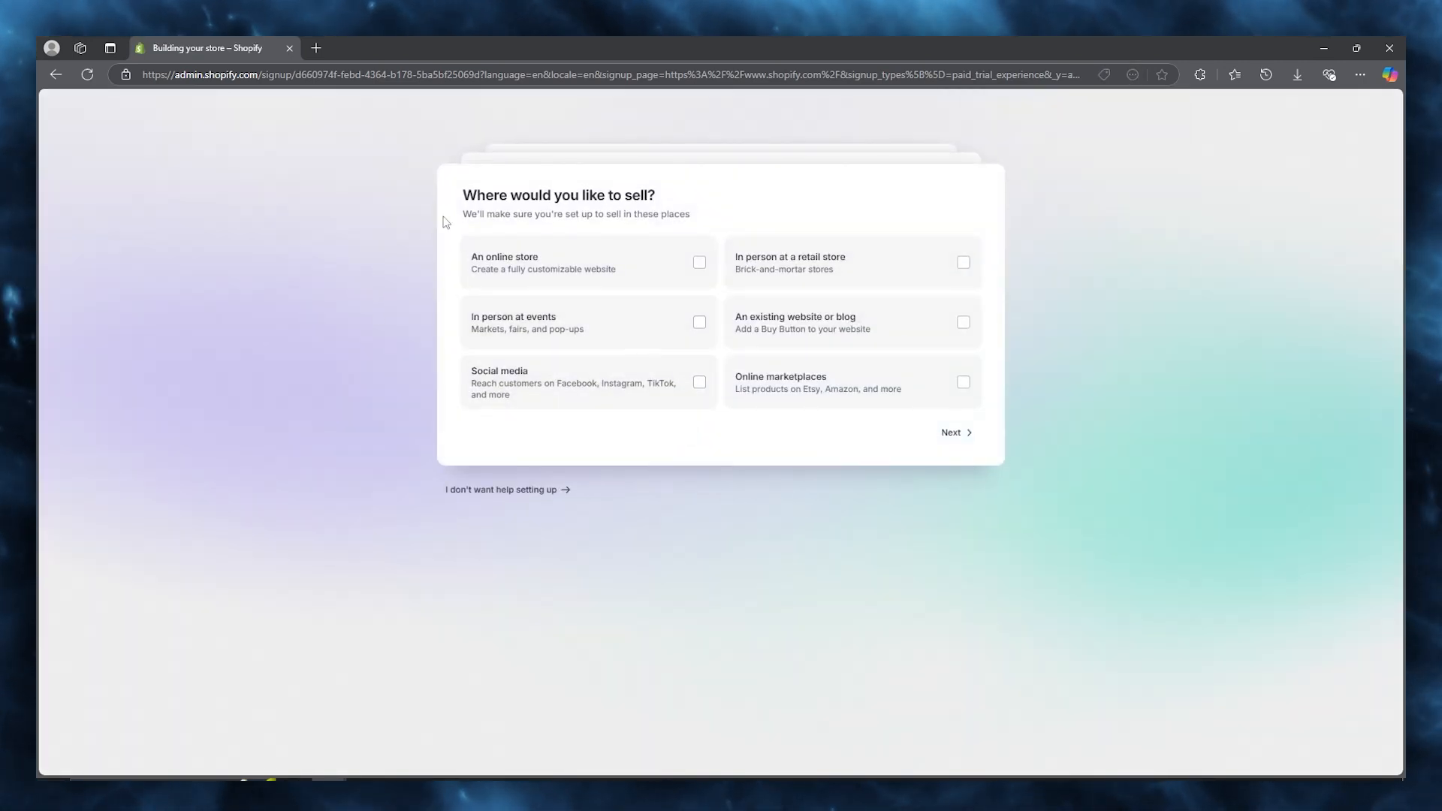
- Choose "An online store" as the place to sell and "I'm not selling yet" as the seller description
drag(461, 196, 712, 199)
click(837, 203)
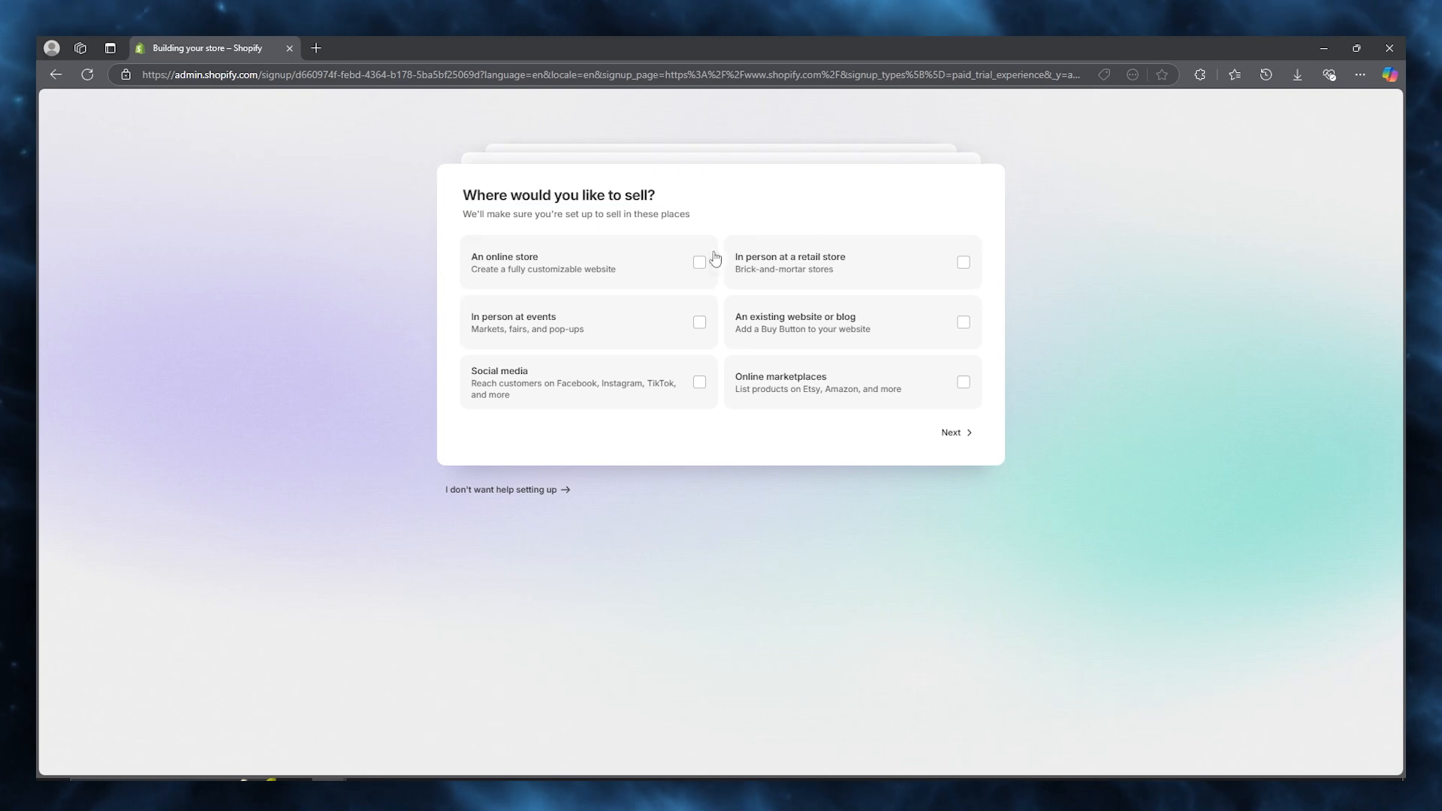
click(700, 265)
click(952, 432)
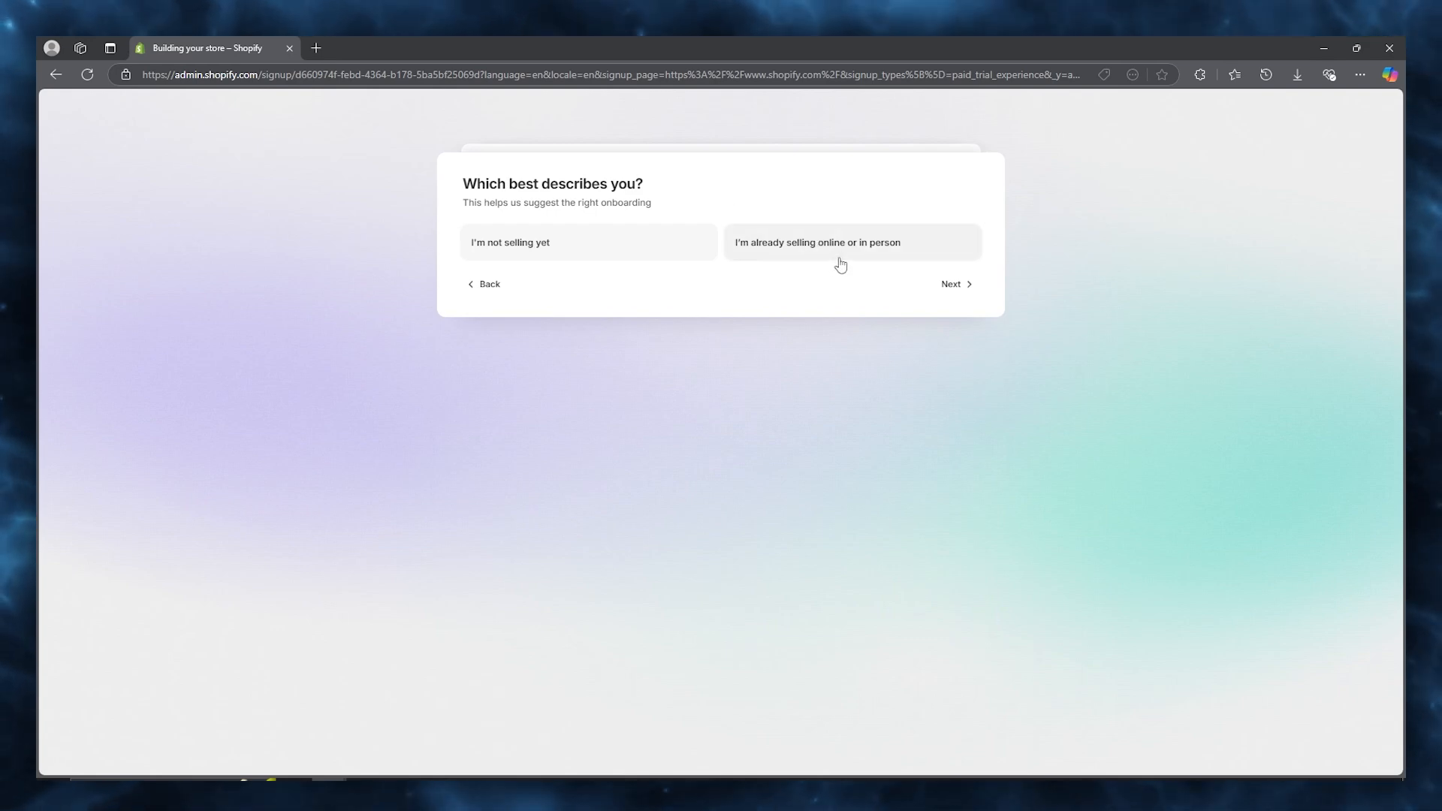
click(617, 260)
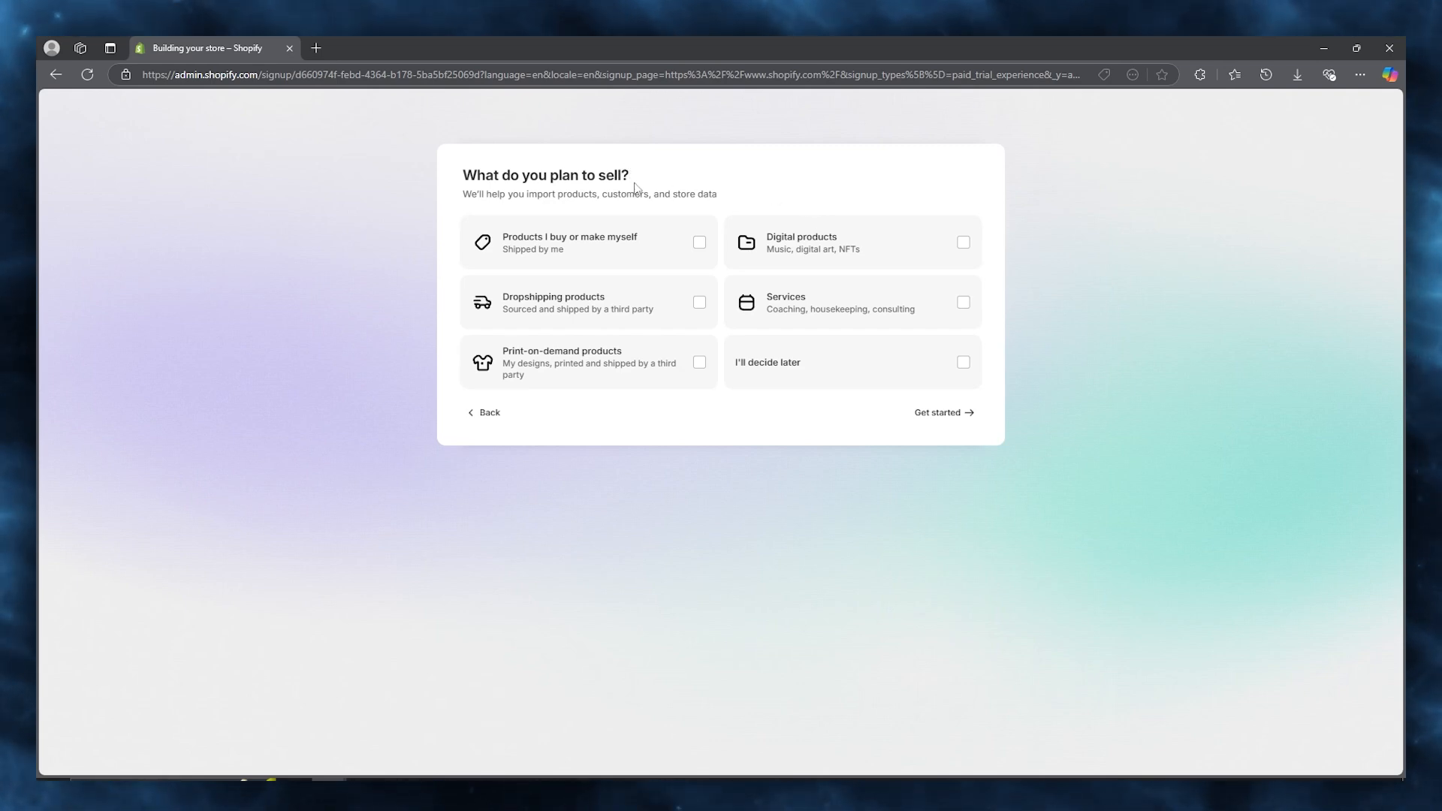
- Select "Products I buy or make myself" and "Dropshipping products" as the planned products and finish the questionnaire
click(670, 248)
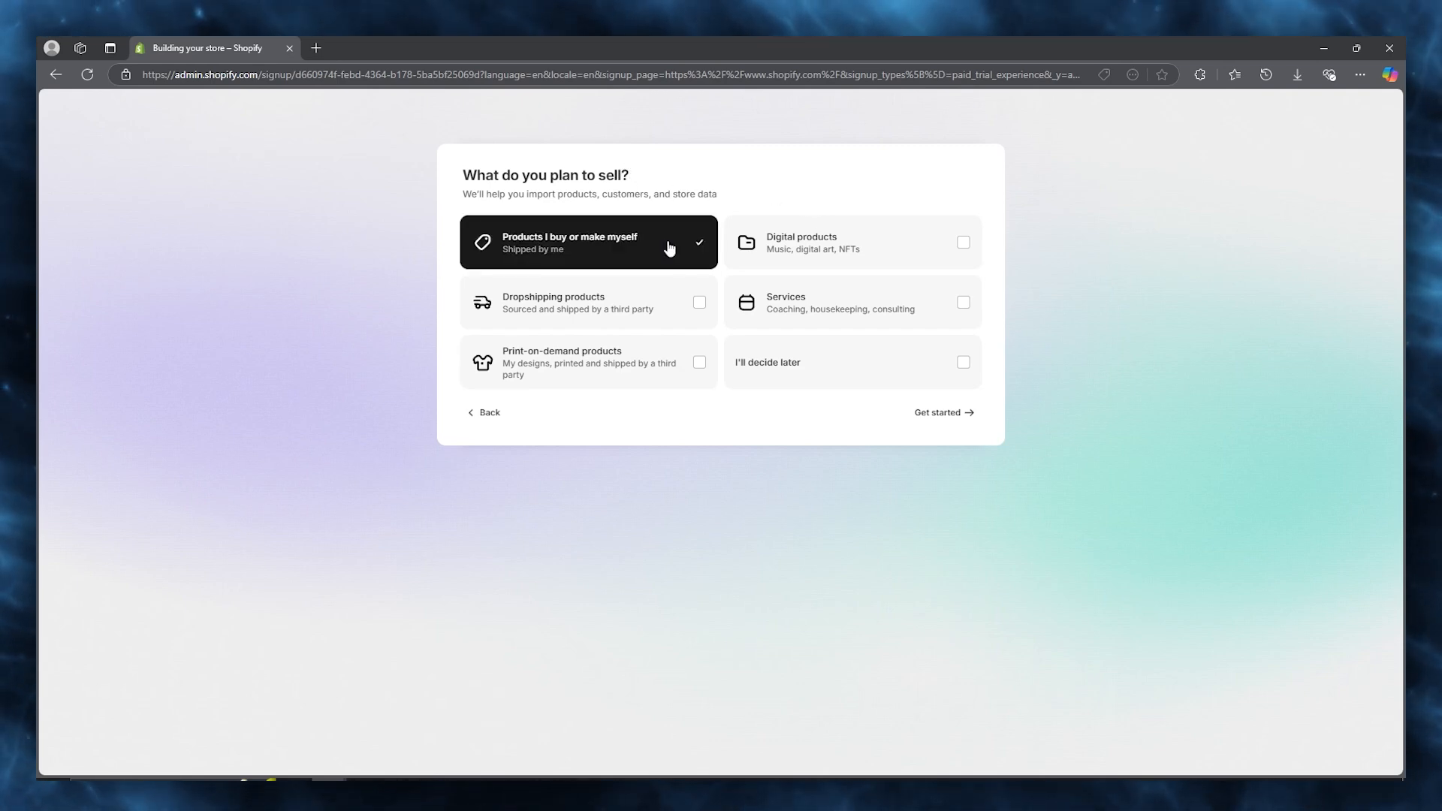
click(664, 294)
click(673, 369)
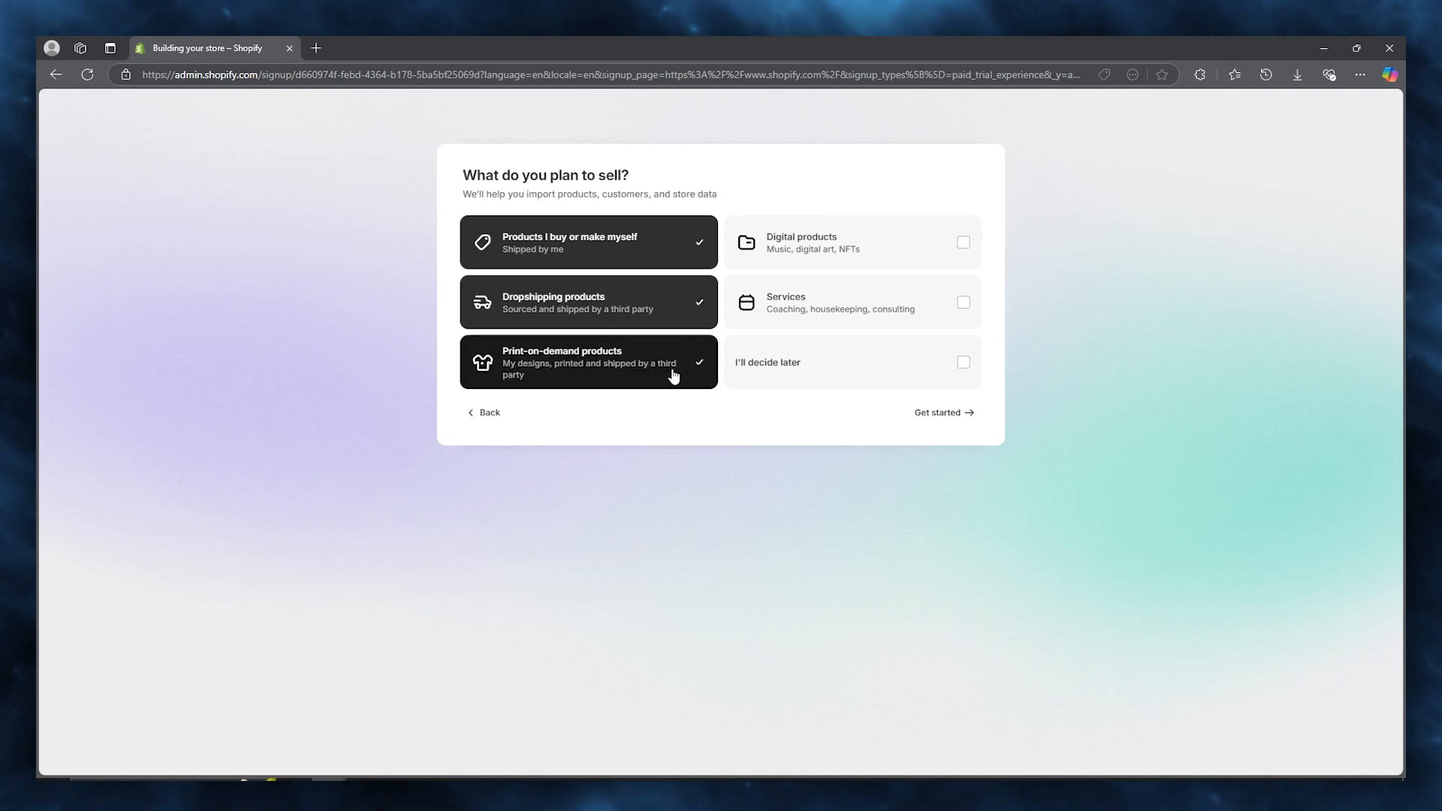
click(674, 371)
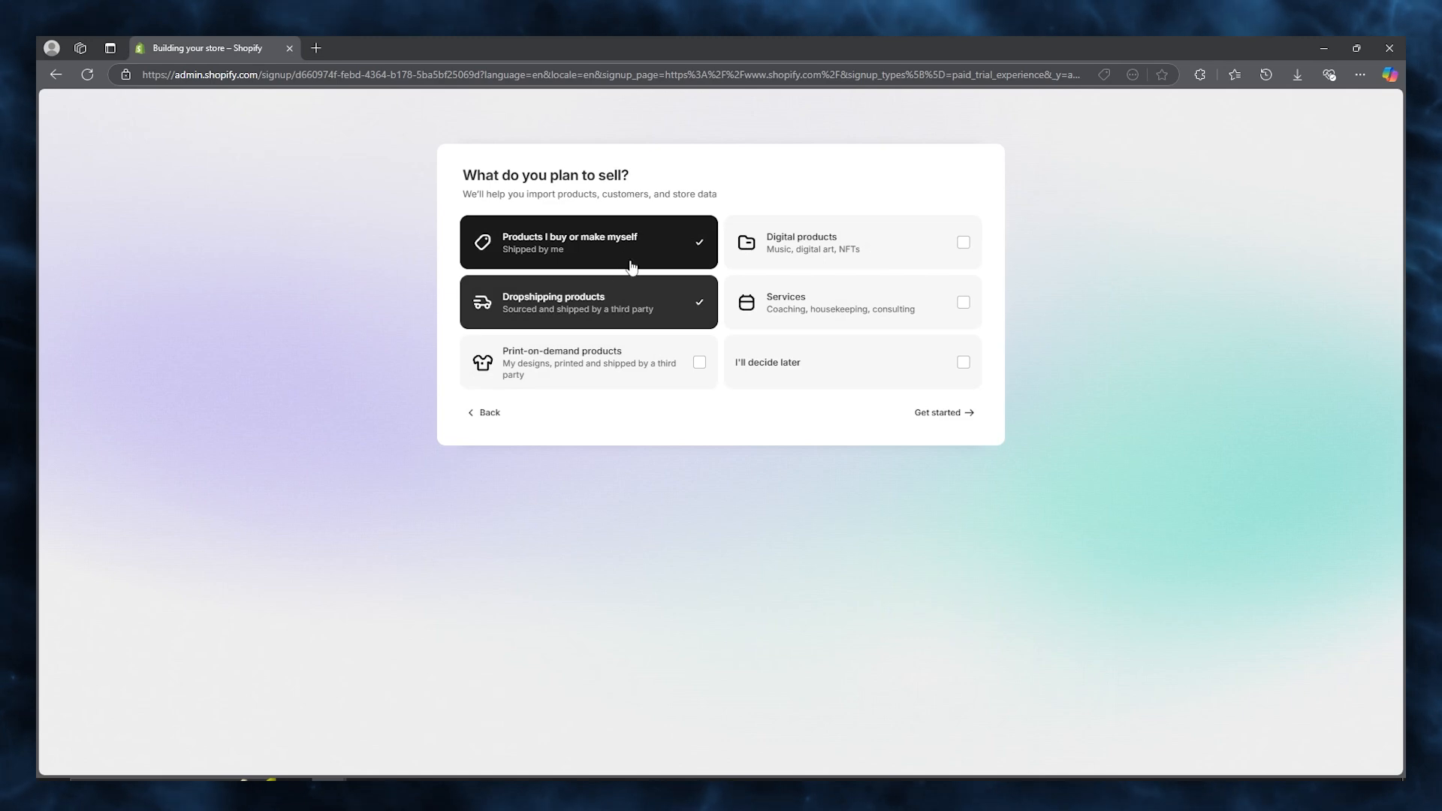
click(942, 418)
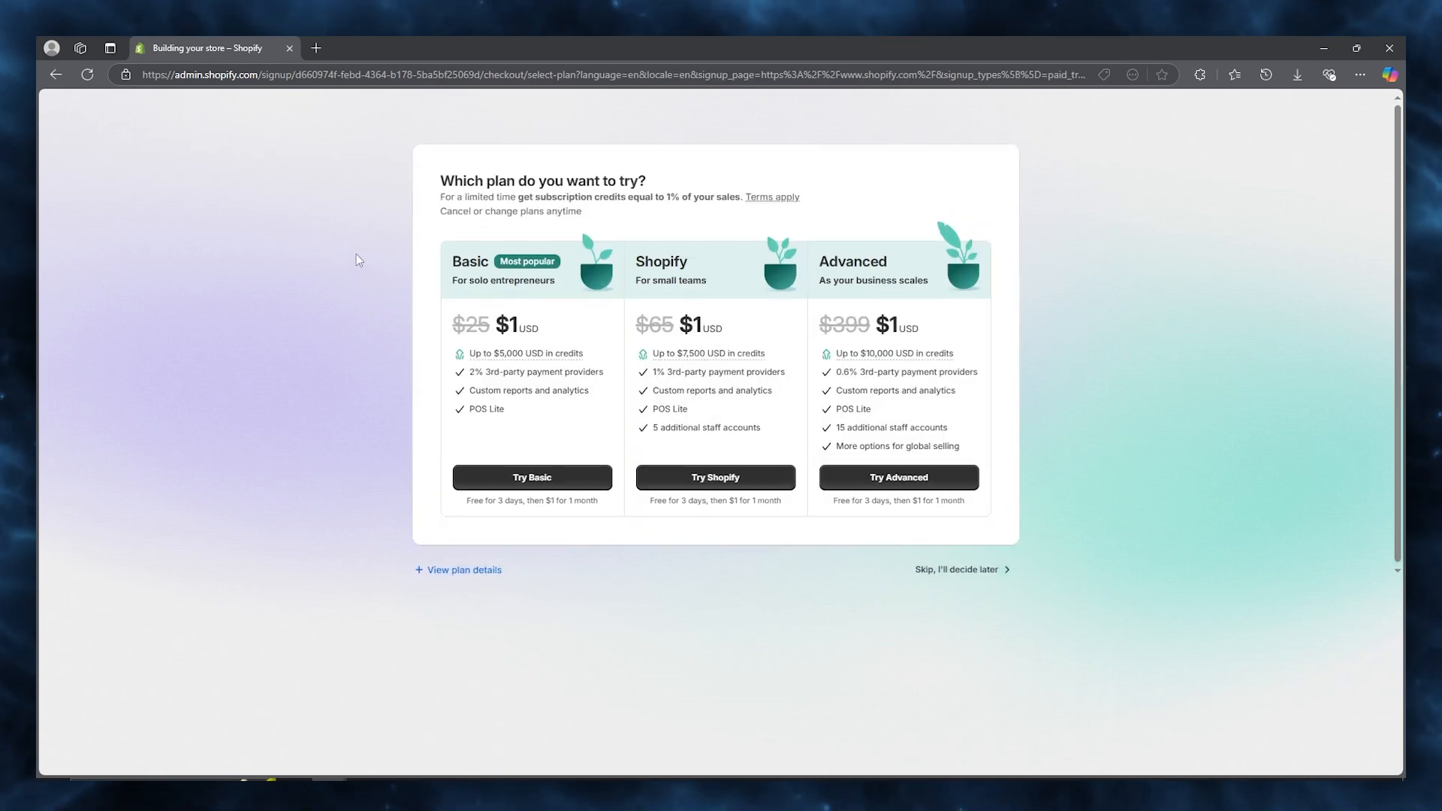
- Skip choosing a plan for now and collapse the trial notice on the store's home page
drag(491, 177, 846, 183)
click(942, 177)
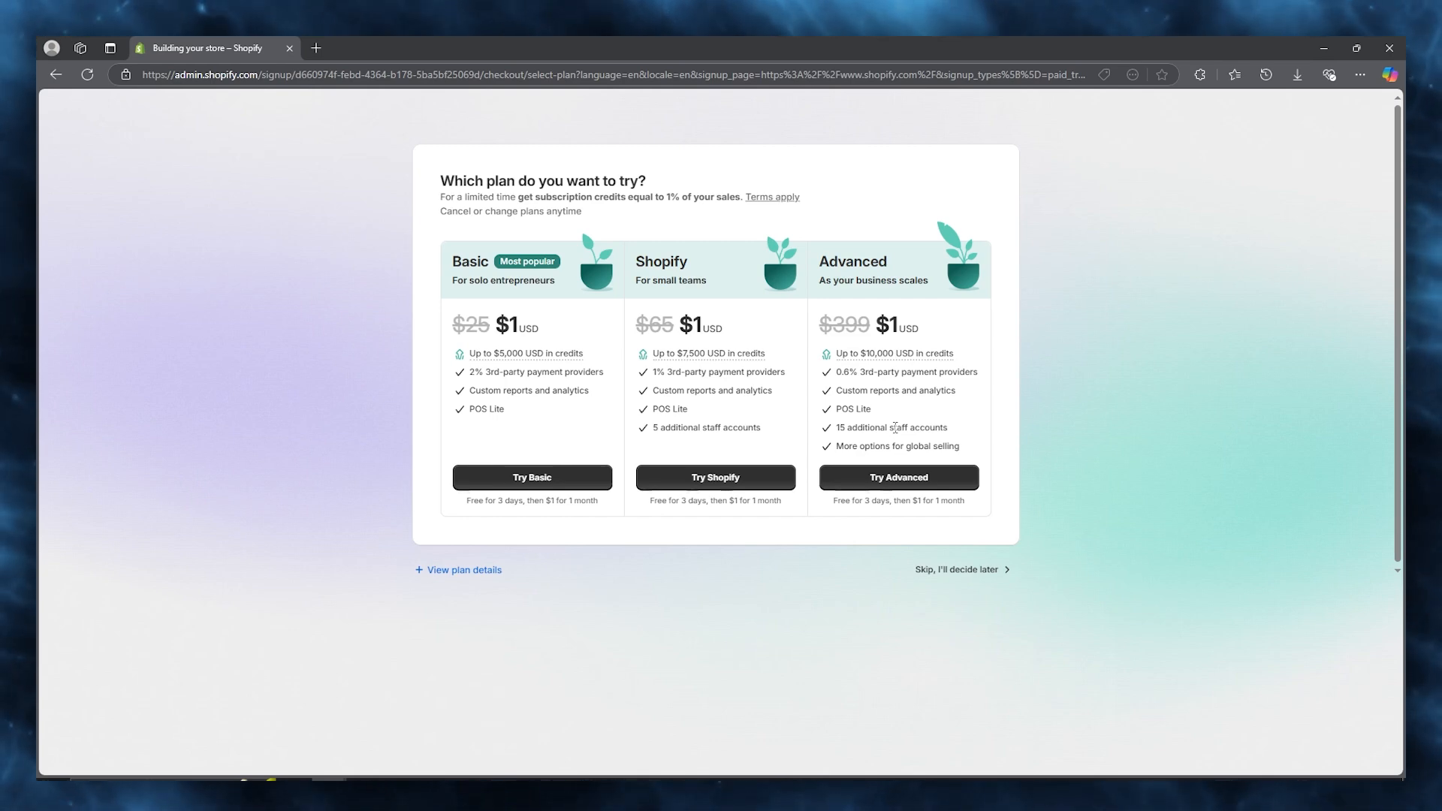
click(956, 570)
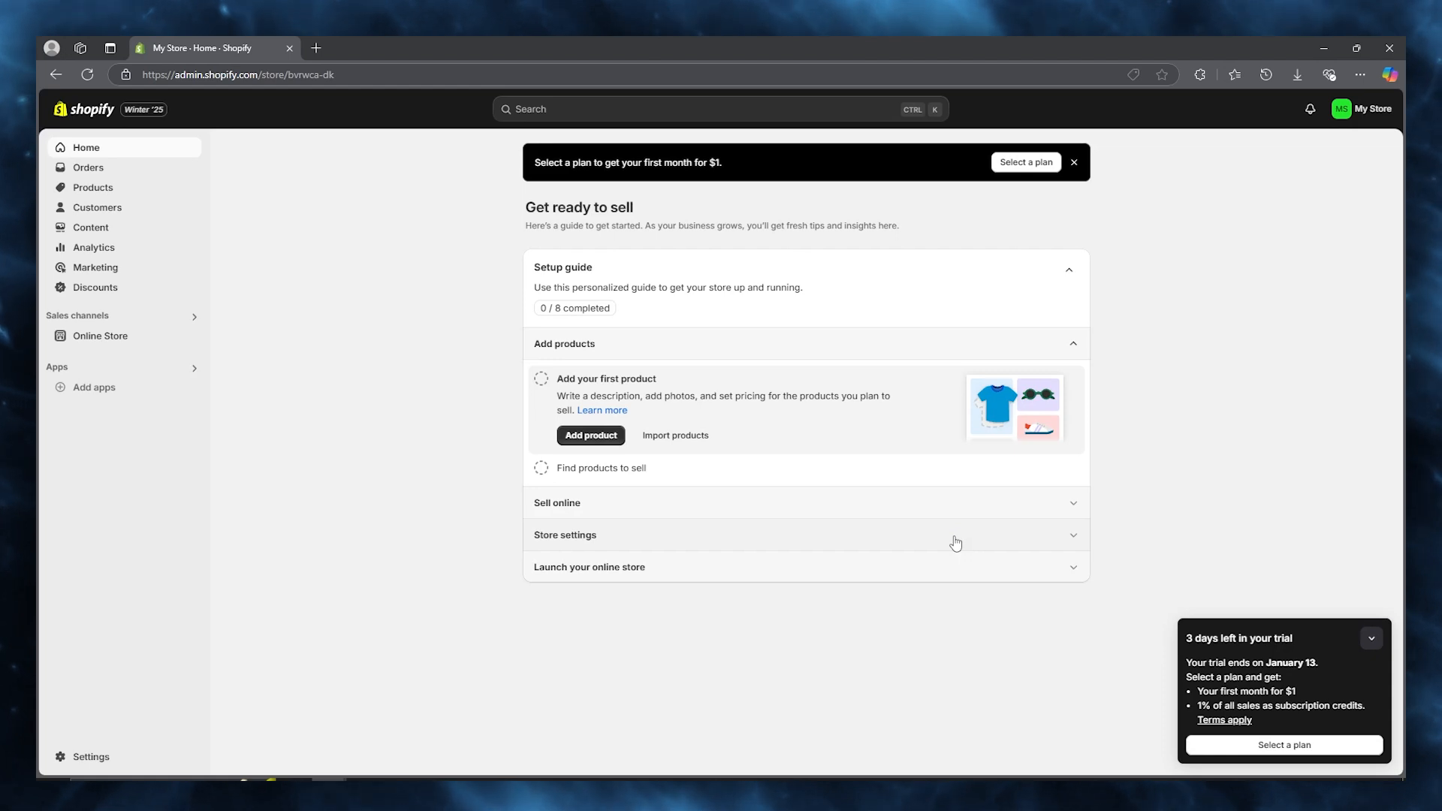
click(1372, 639)
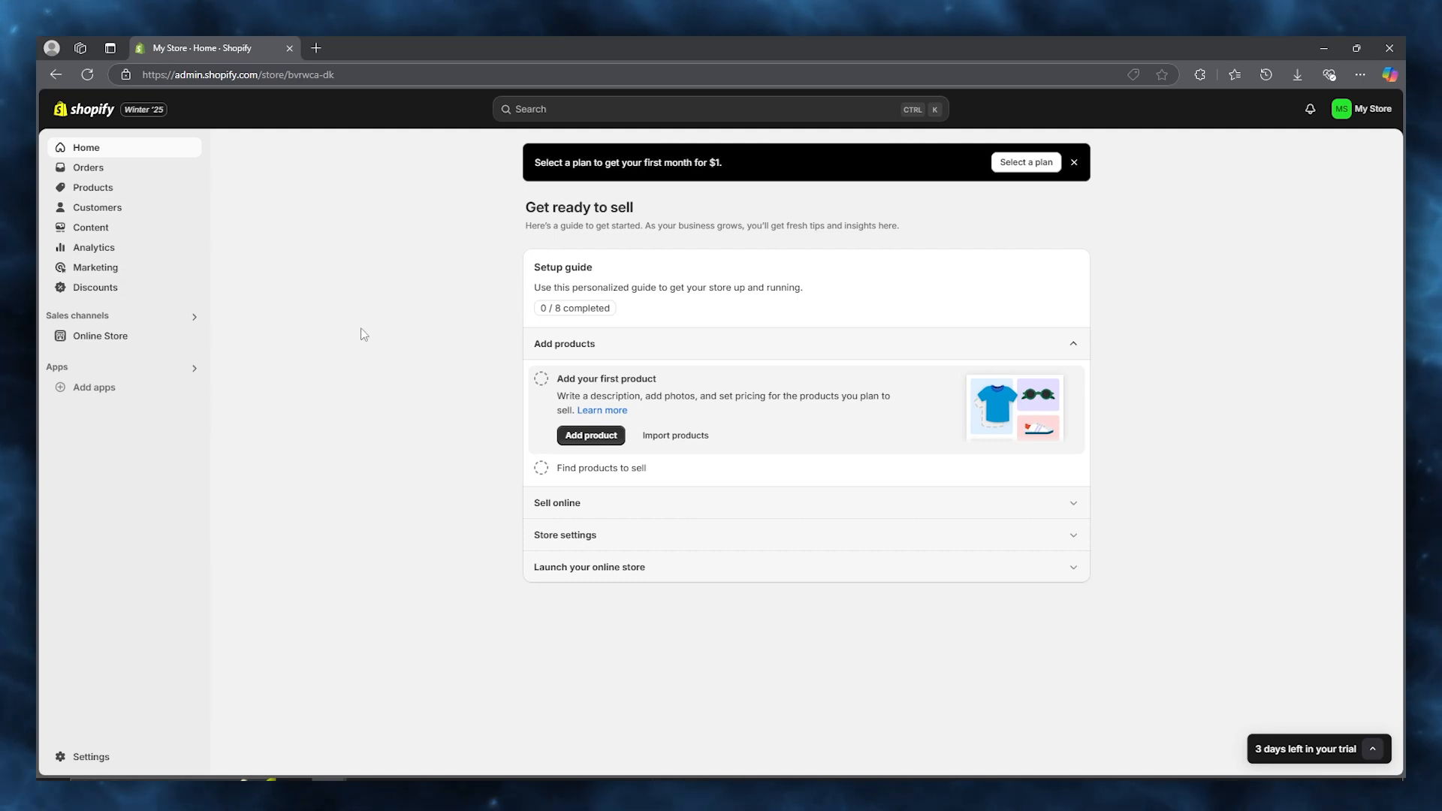
- Open the online store's themes page and go to the Theme Store for more theme options
click(100, 336)
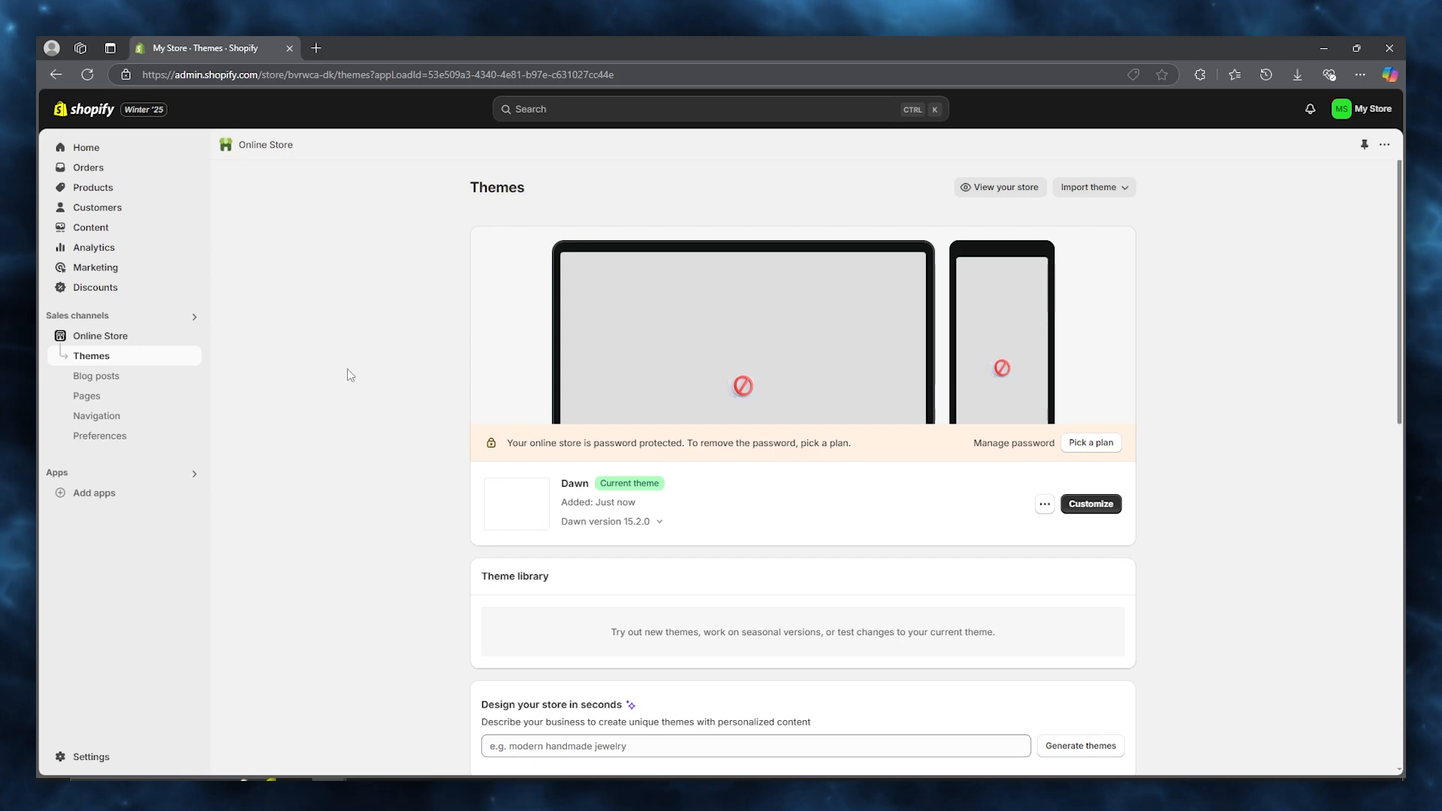
scroll(368, 375, down, 7)
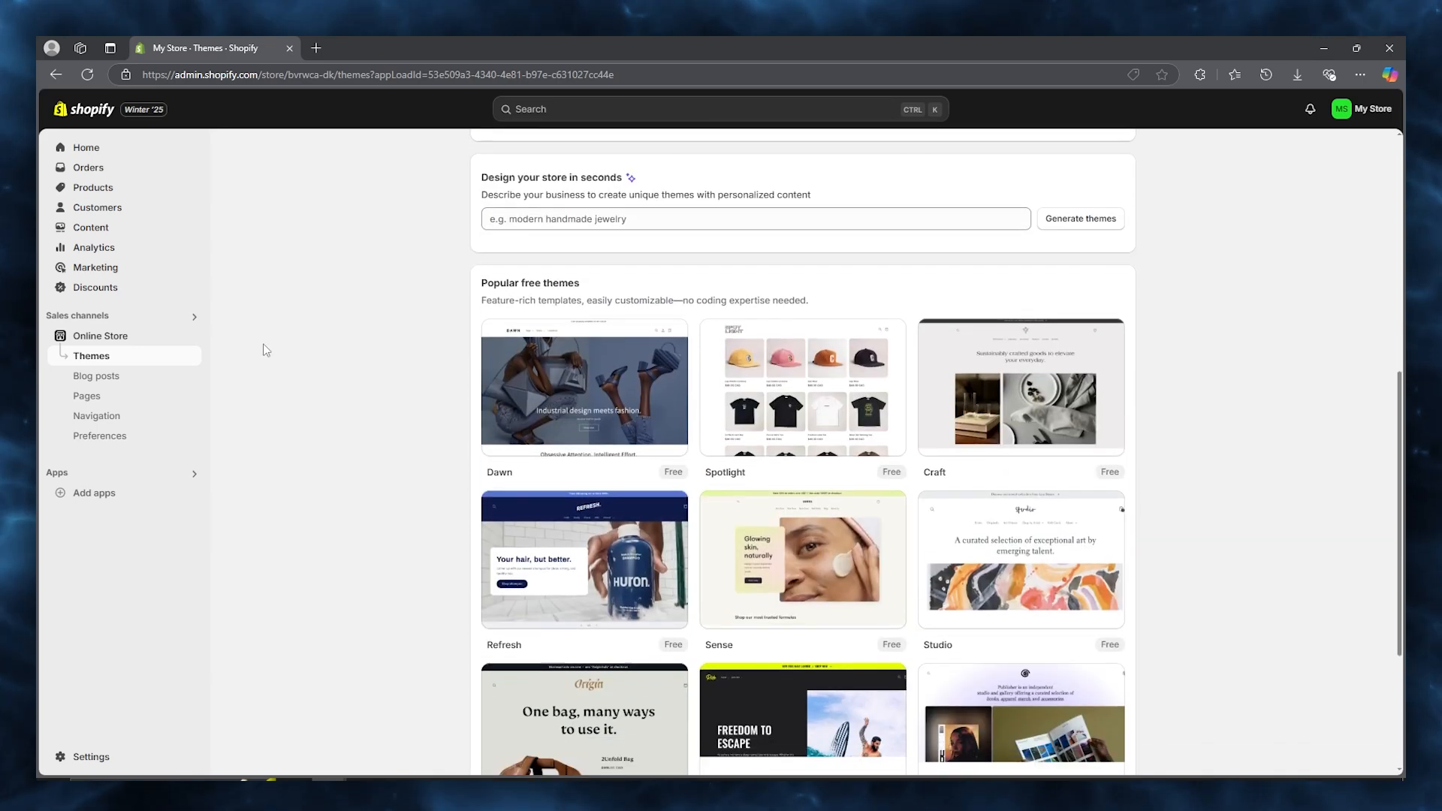
scroll(516, 368, down, 4)
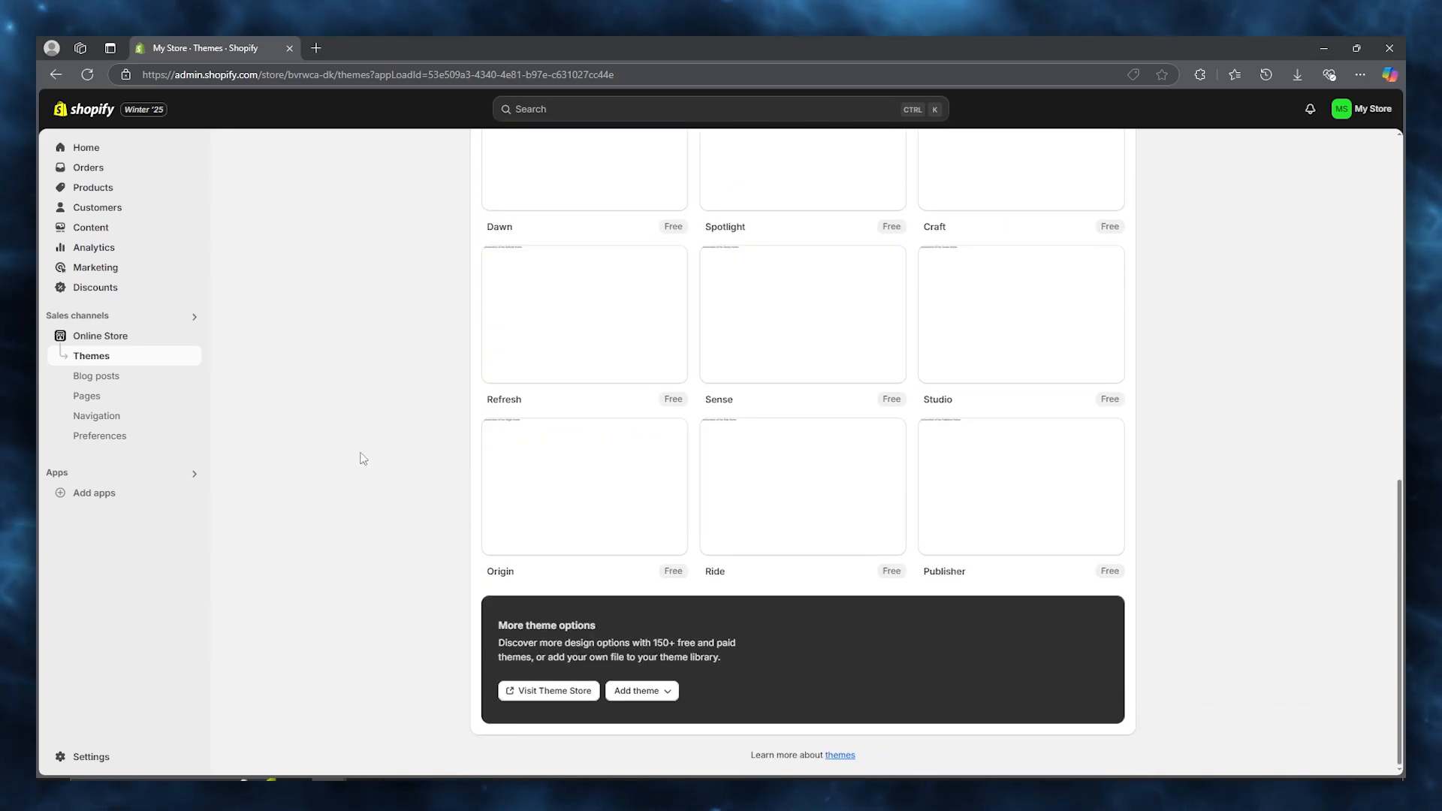
click(549, 690)
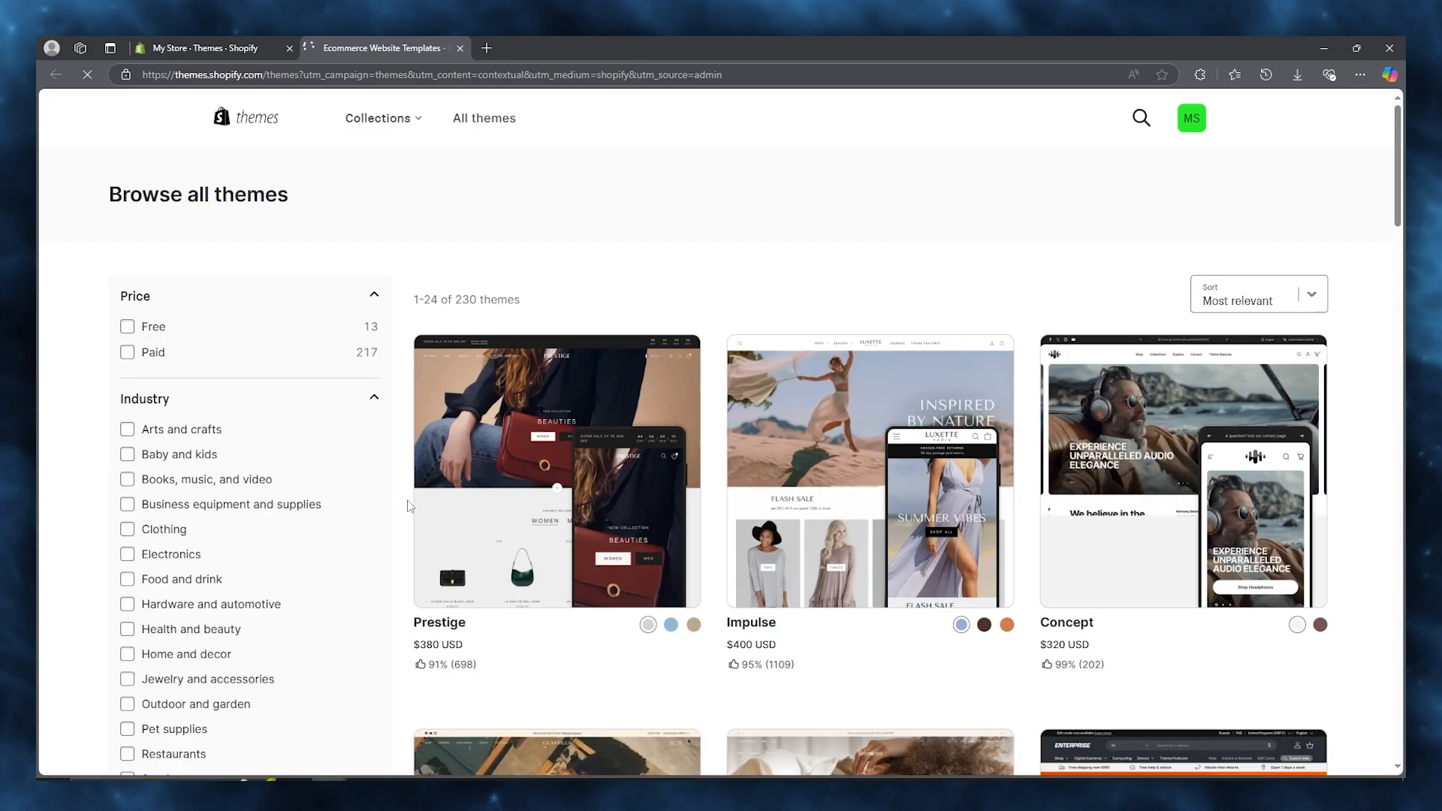
- Browse the Theme Store catalogue and filter the themes by the Free price option
scroll(1338, 316, down, 12)
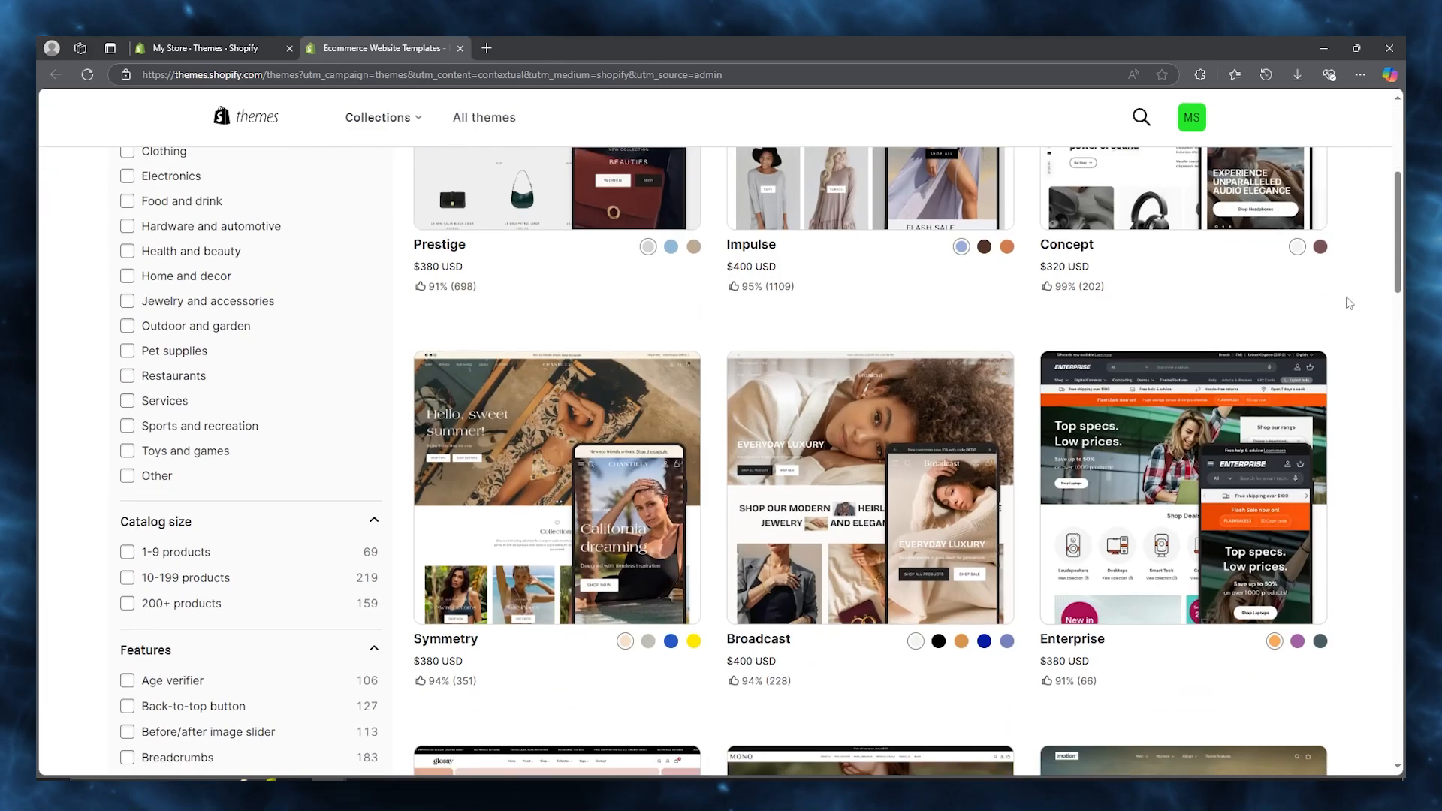
scroll(732, 366, up, 13)
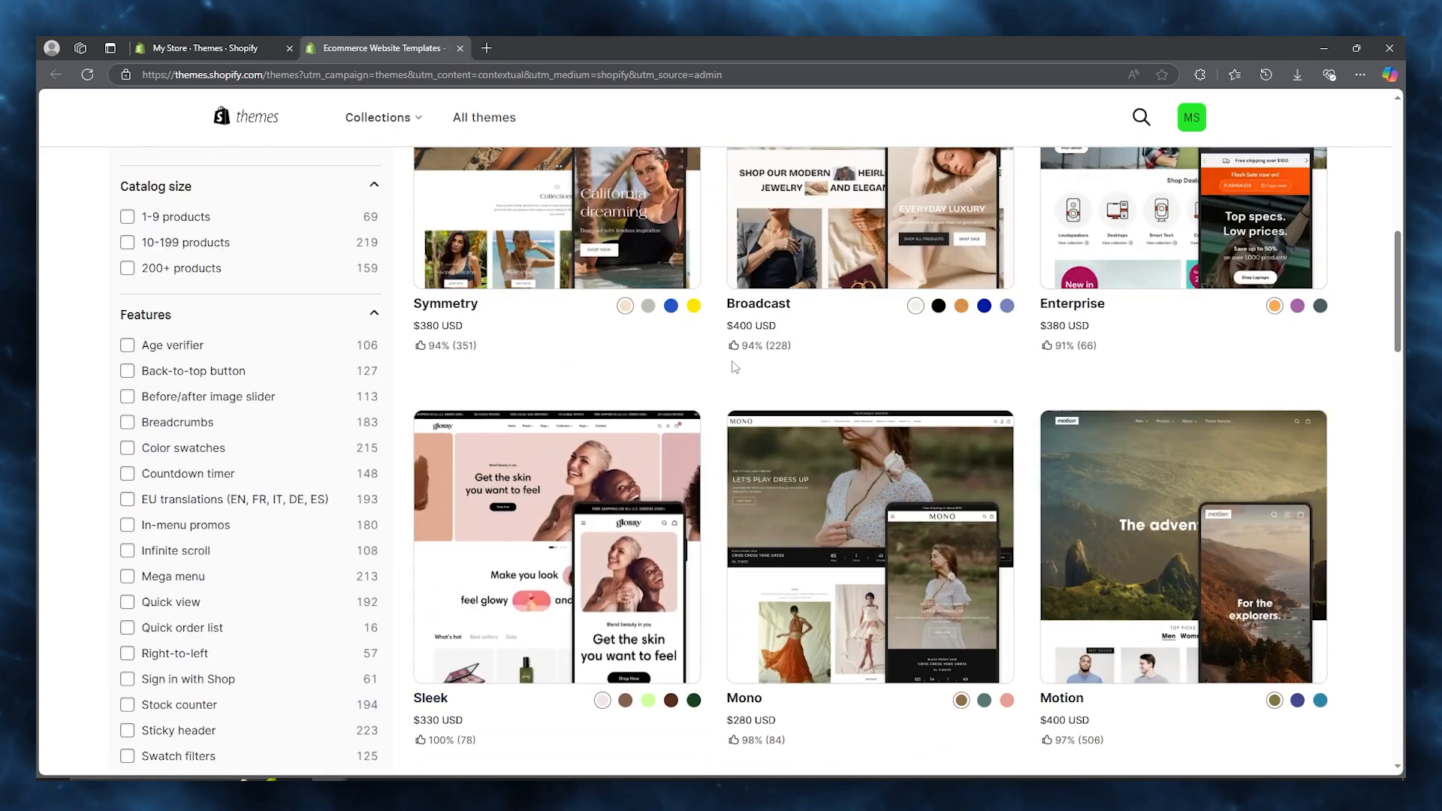
scroll(732, 365, up, 1)
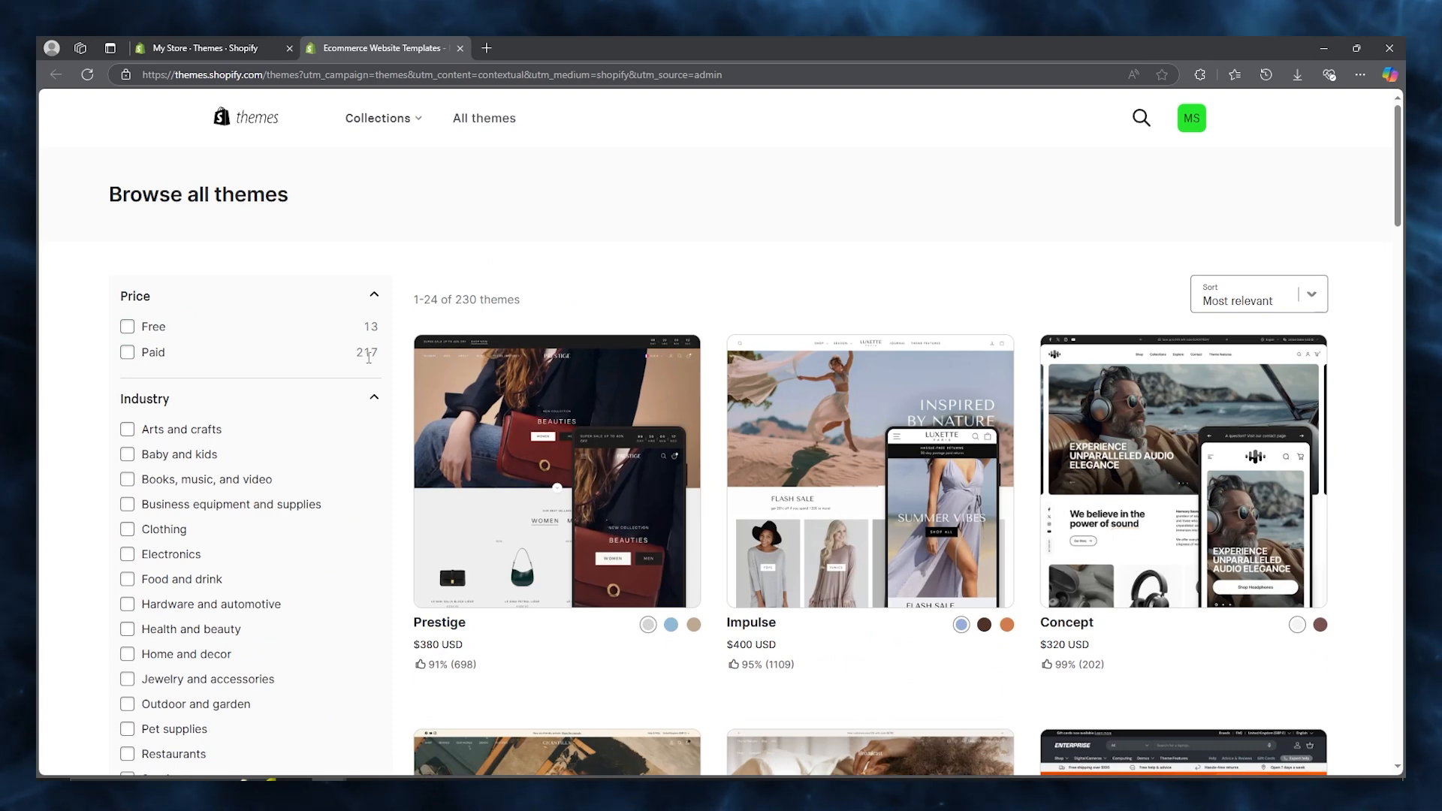
click(127, 326)
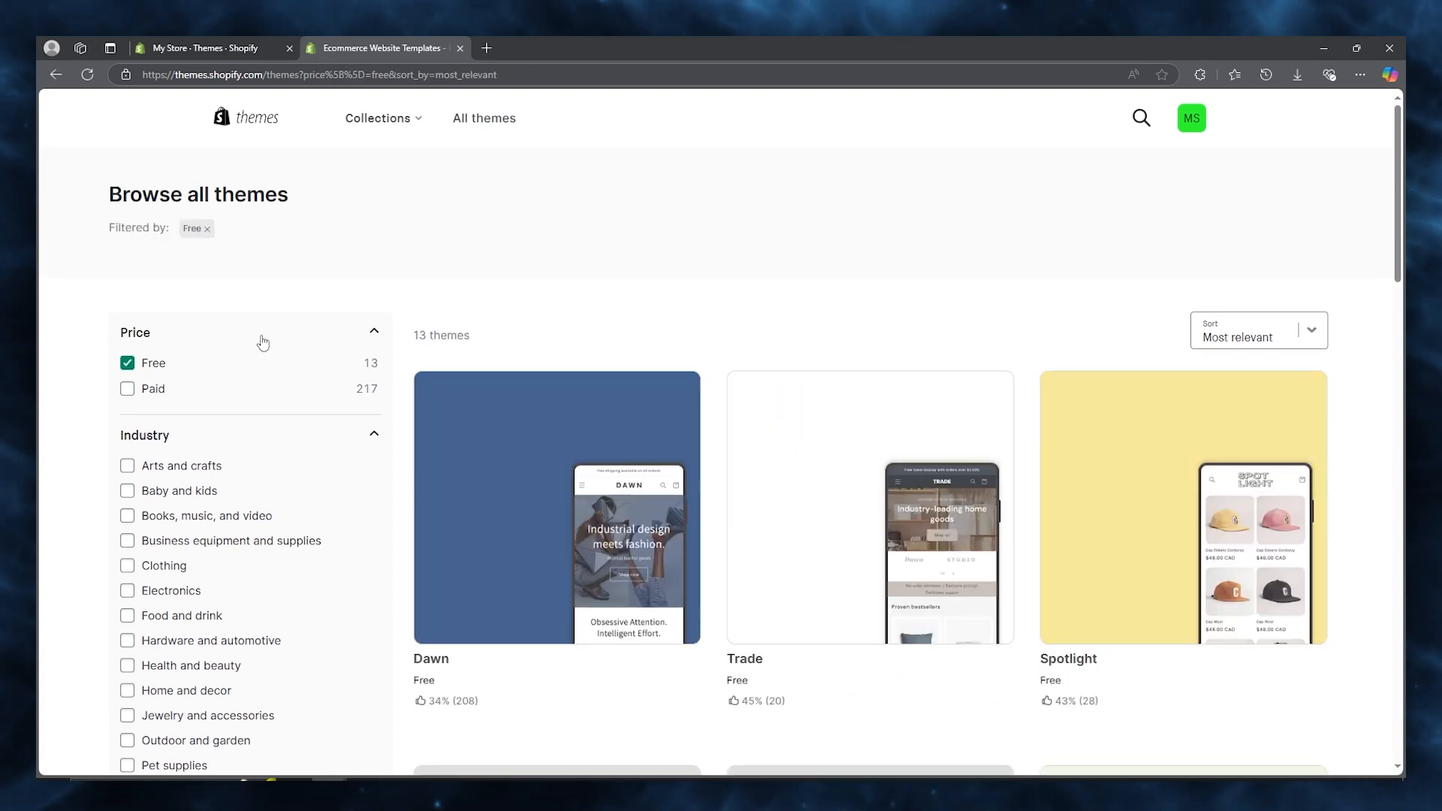
- Open the Crave theme from the free themes and add it to the store's theme library
scroll(541, 323, down, 4)
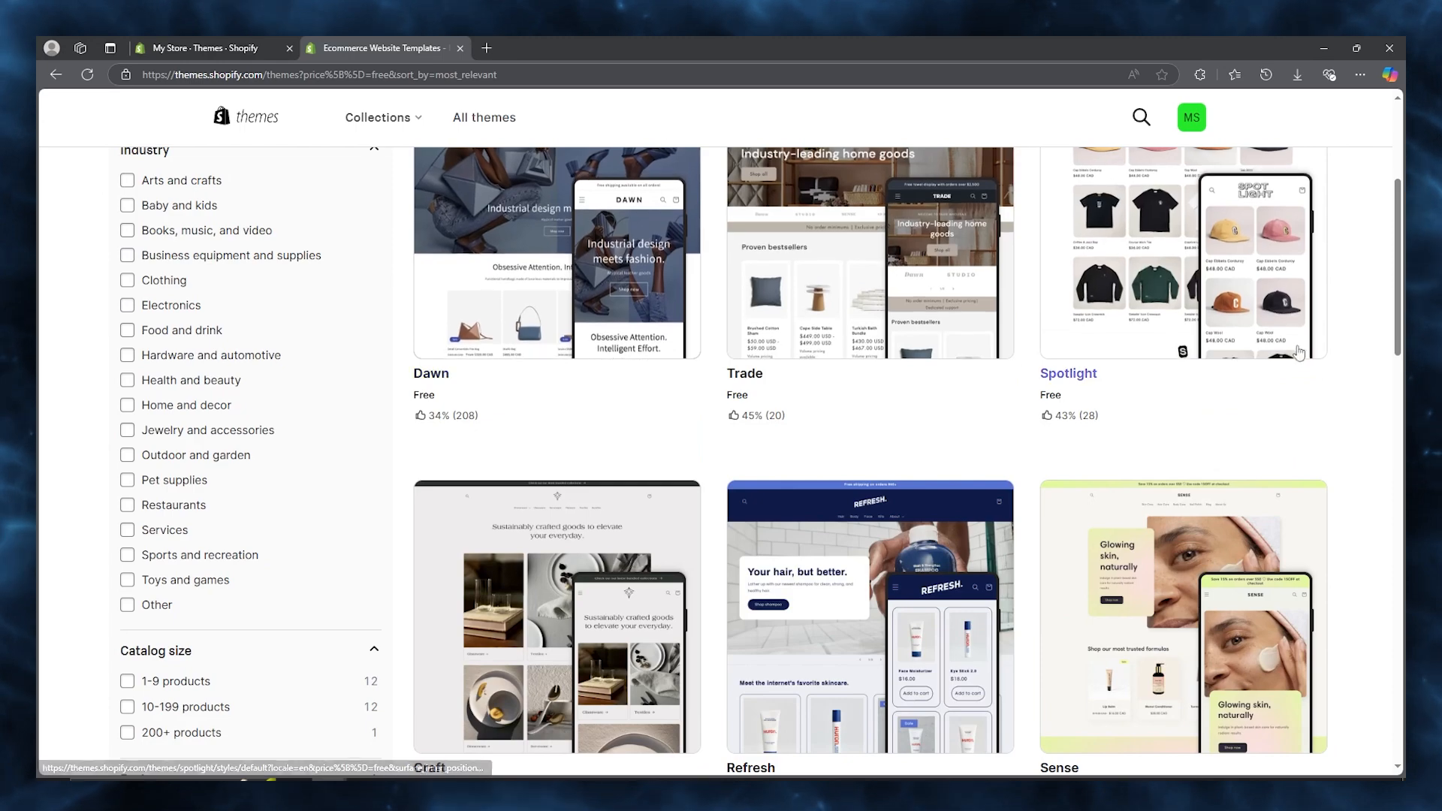
scroll(1355, 381, up, 4)
scroll(1356, 383, down, 12)
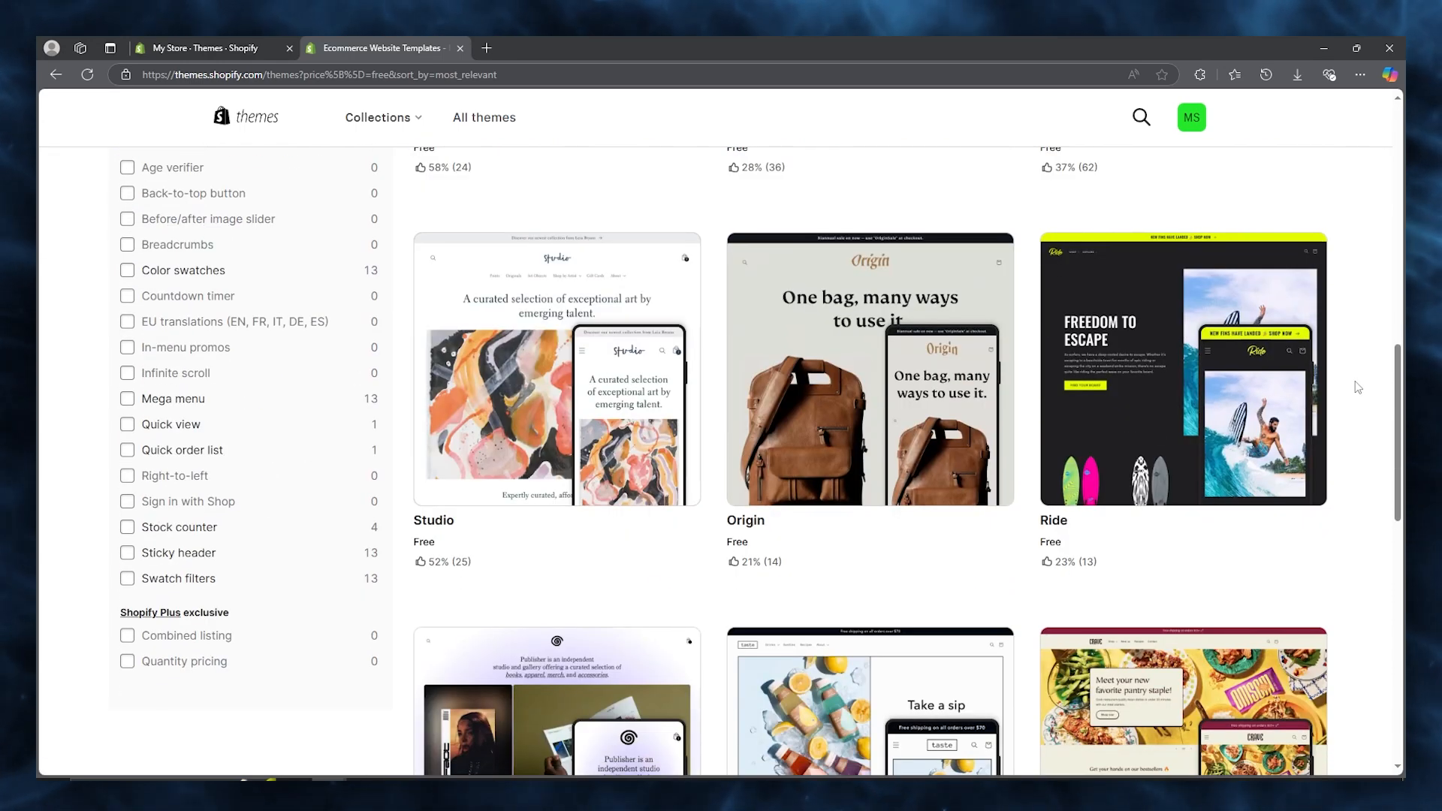
scroll(1359, 387, down, 5)
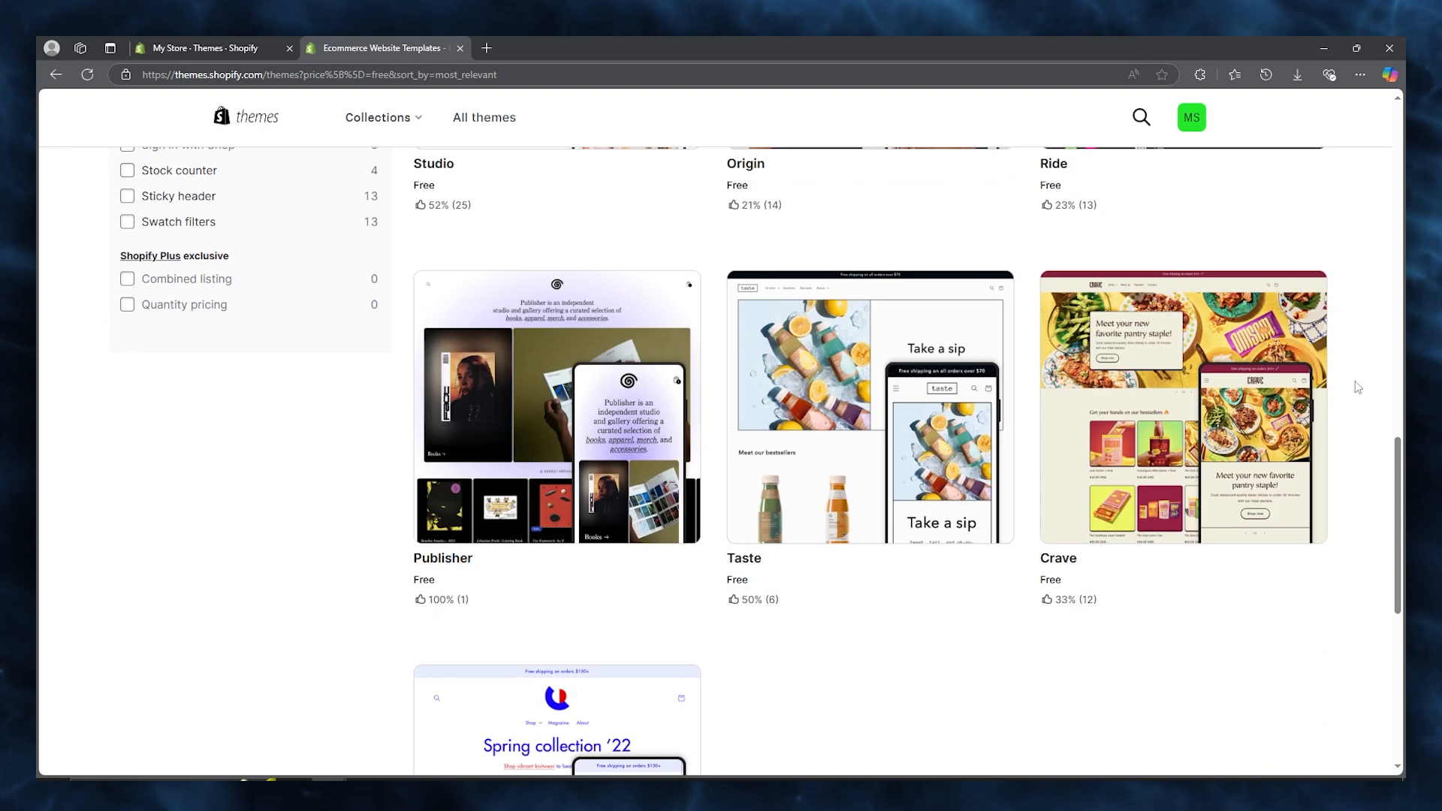
click(1172, 424)
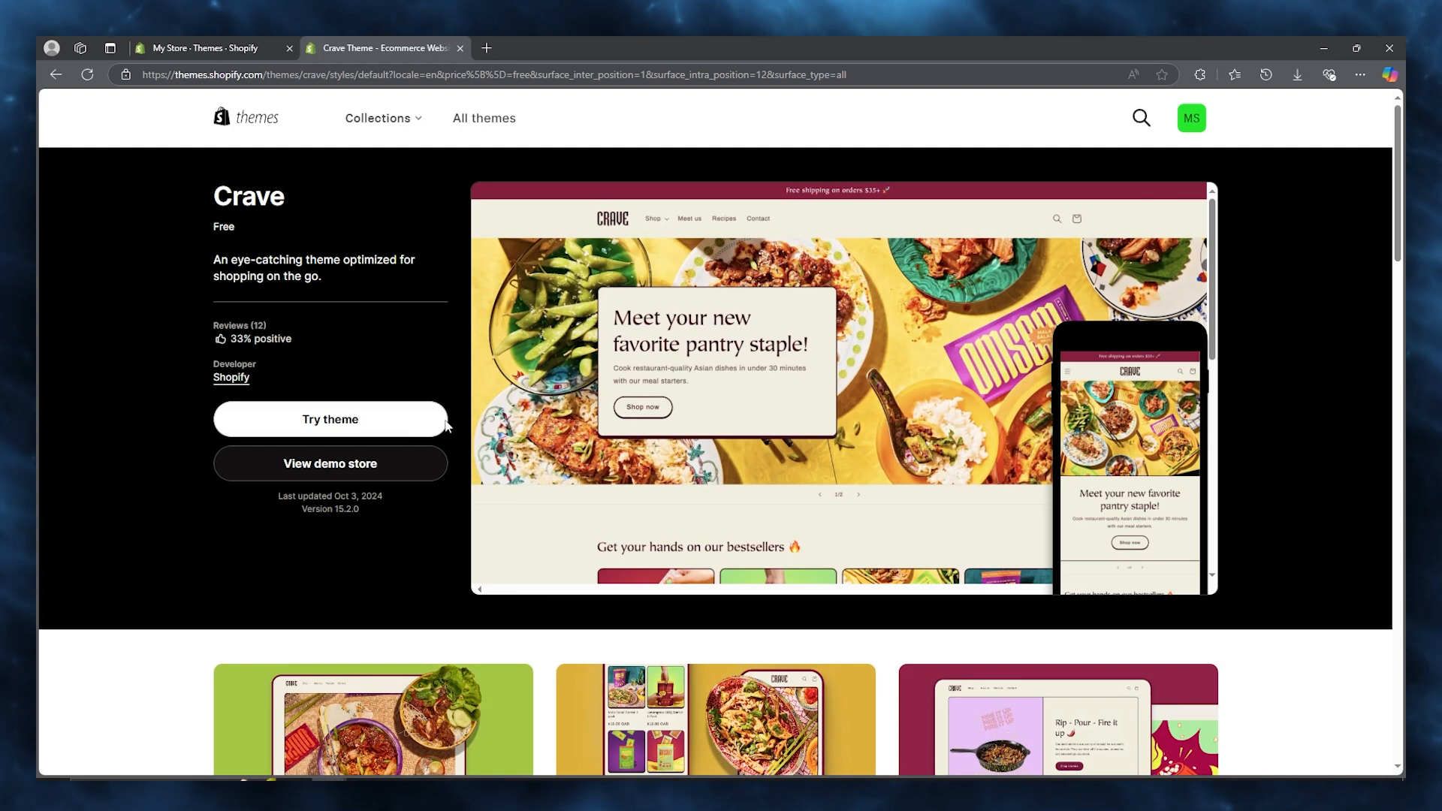
click(445, 424)
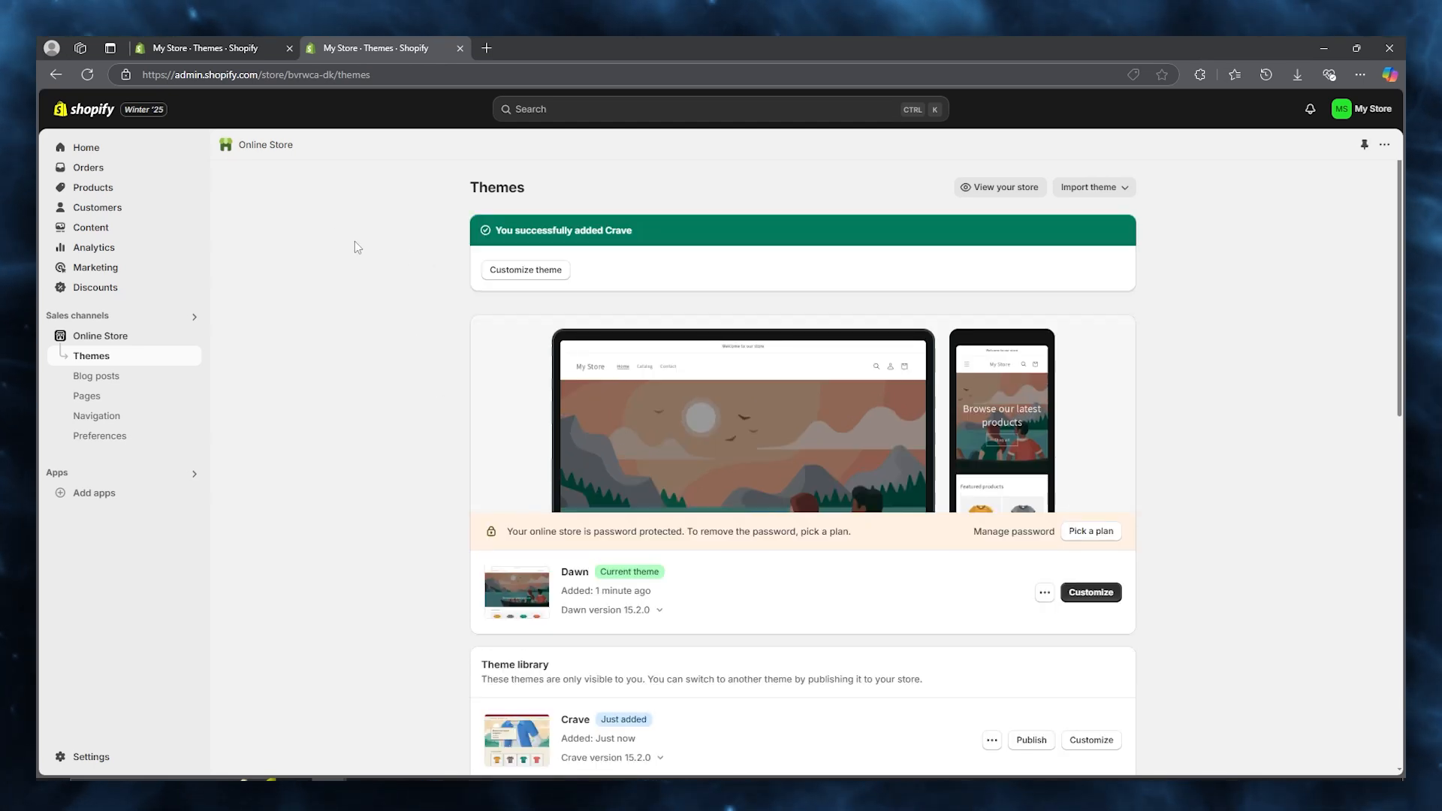
- Start a new product in the store's product catalogue and give it the title Shirt
click(111, 193)
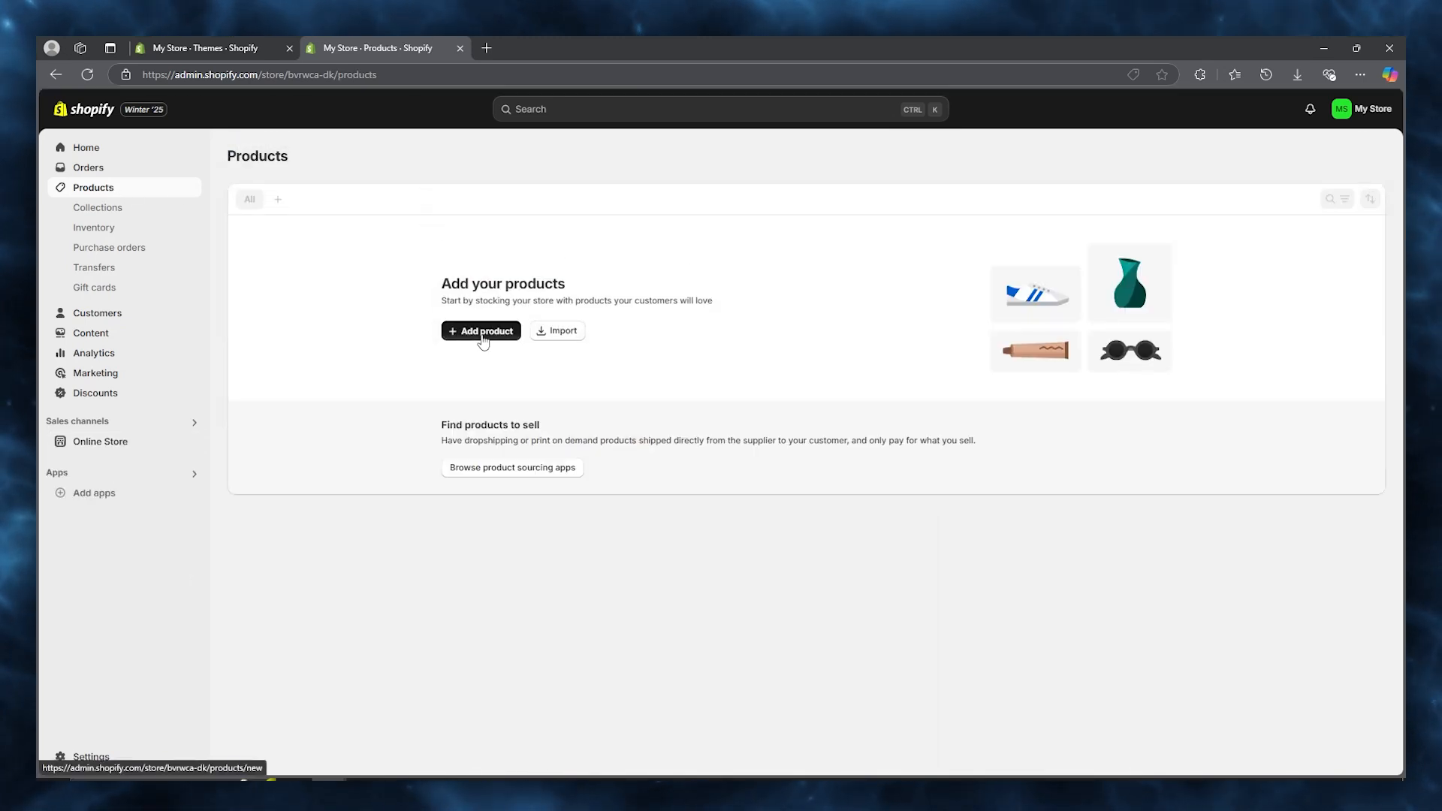
click(483, 342)
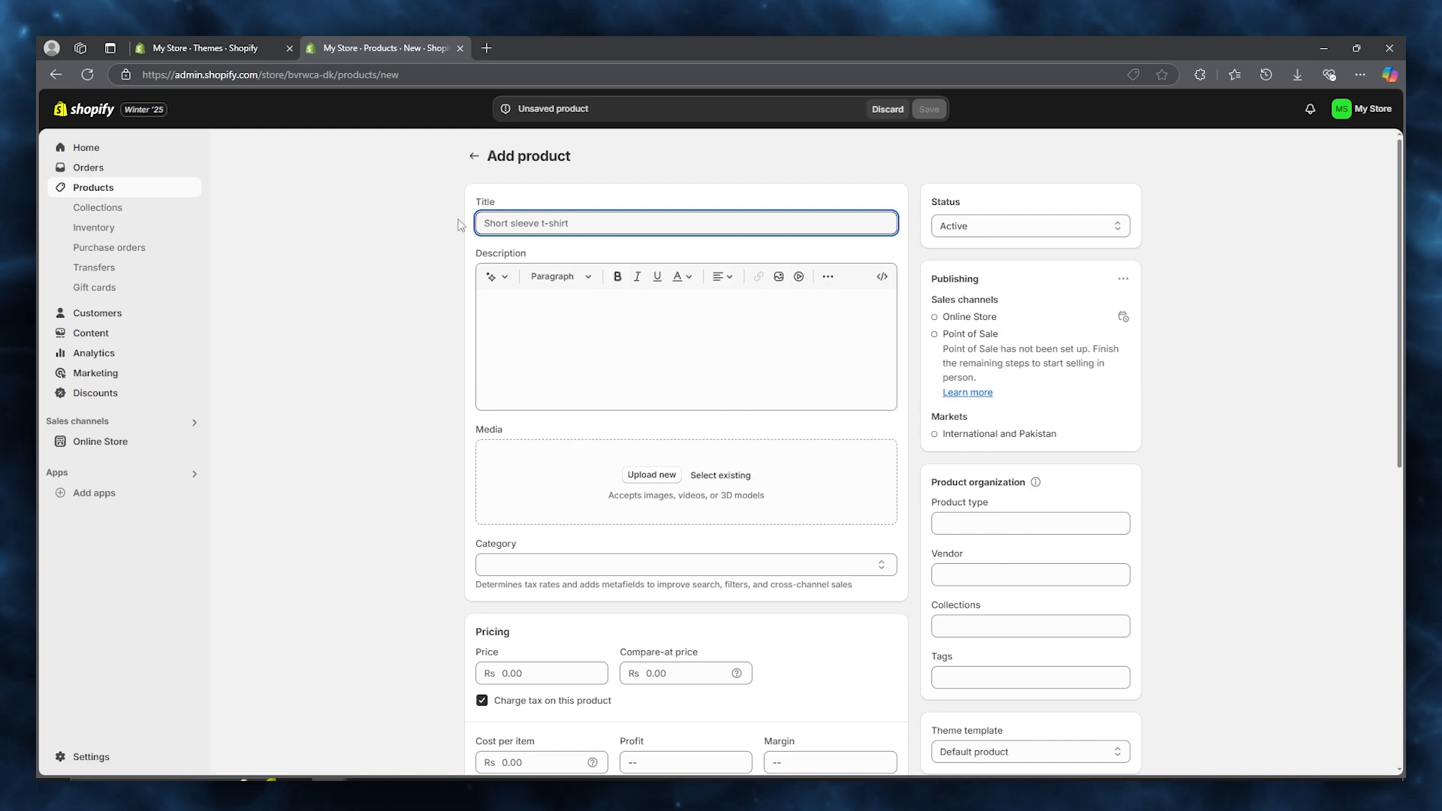
text(Shirt)
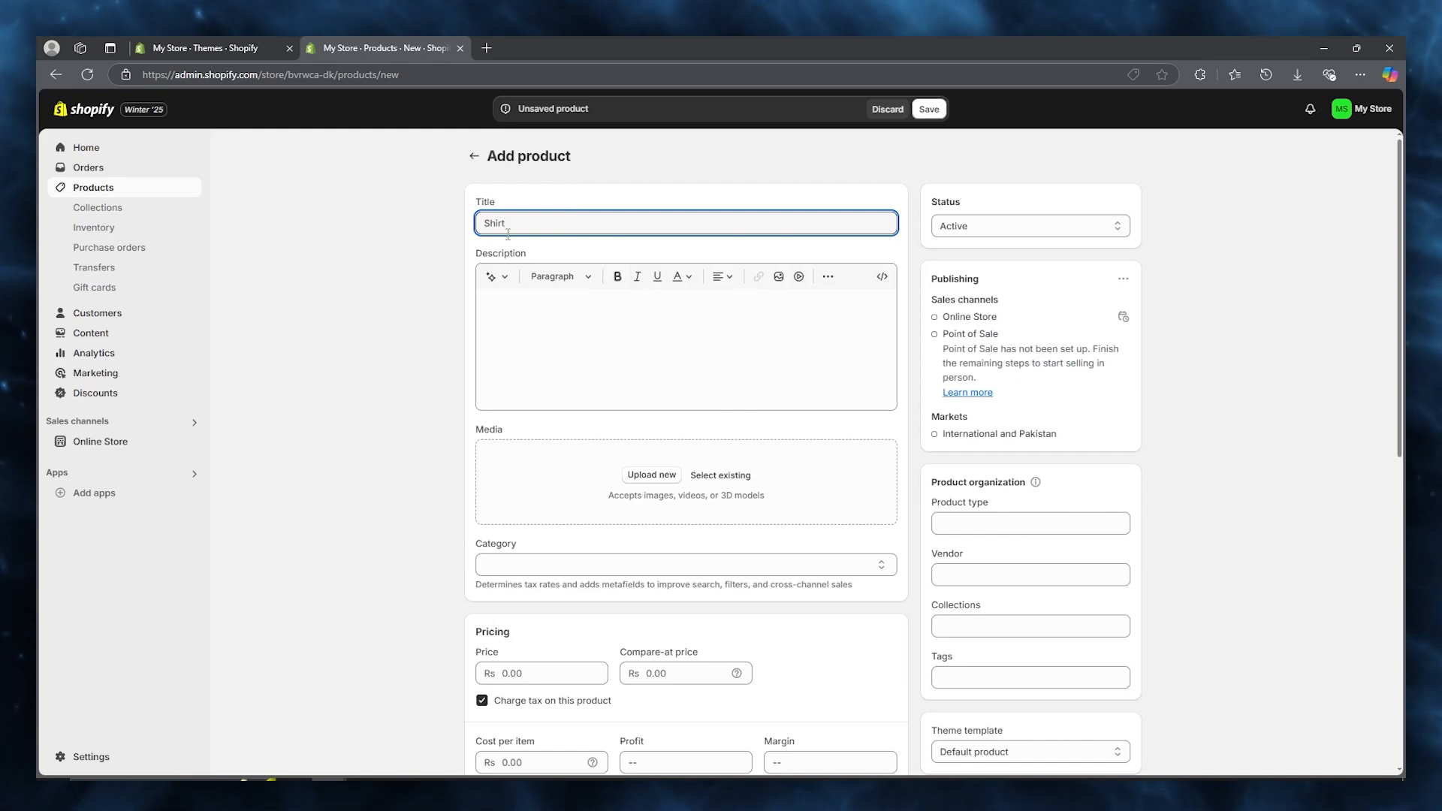
- Enter "cottin 100 %" as the shirt's product description
click(621, 362)
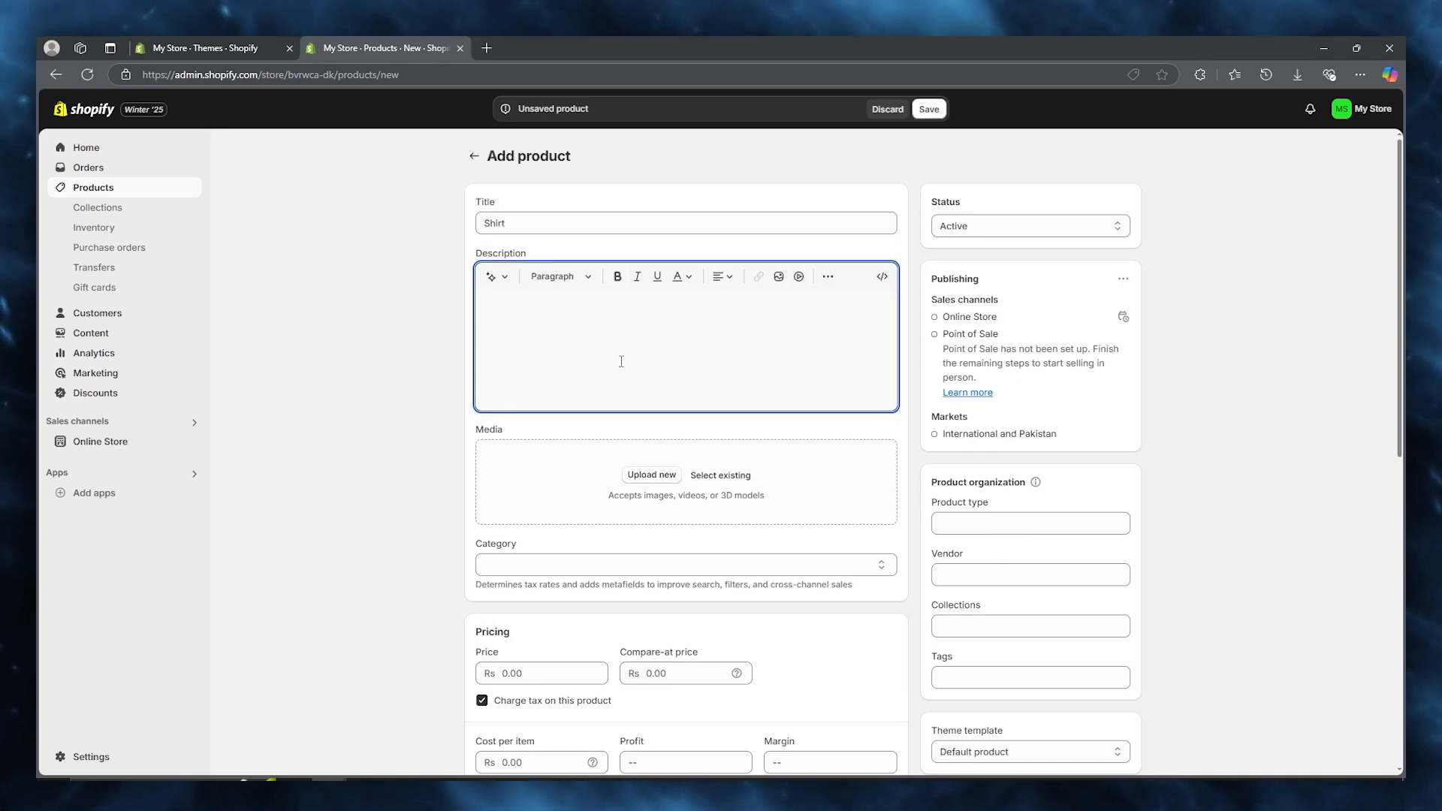
text(cott)
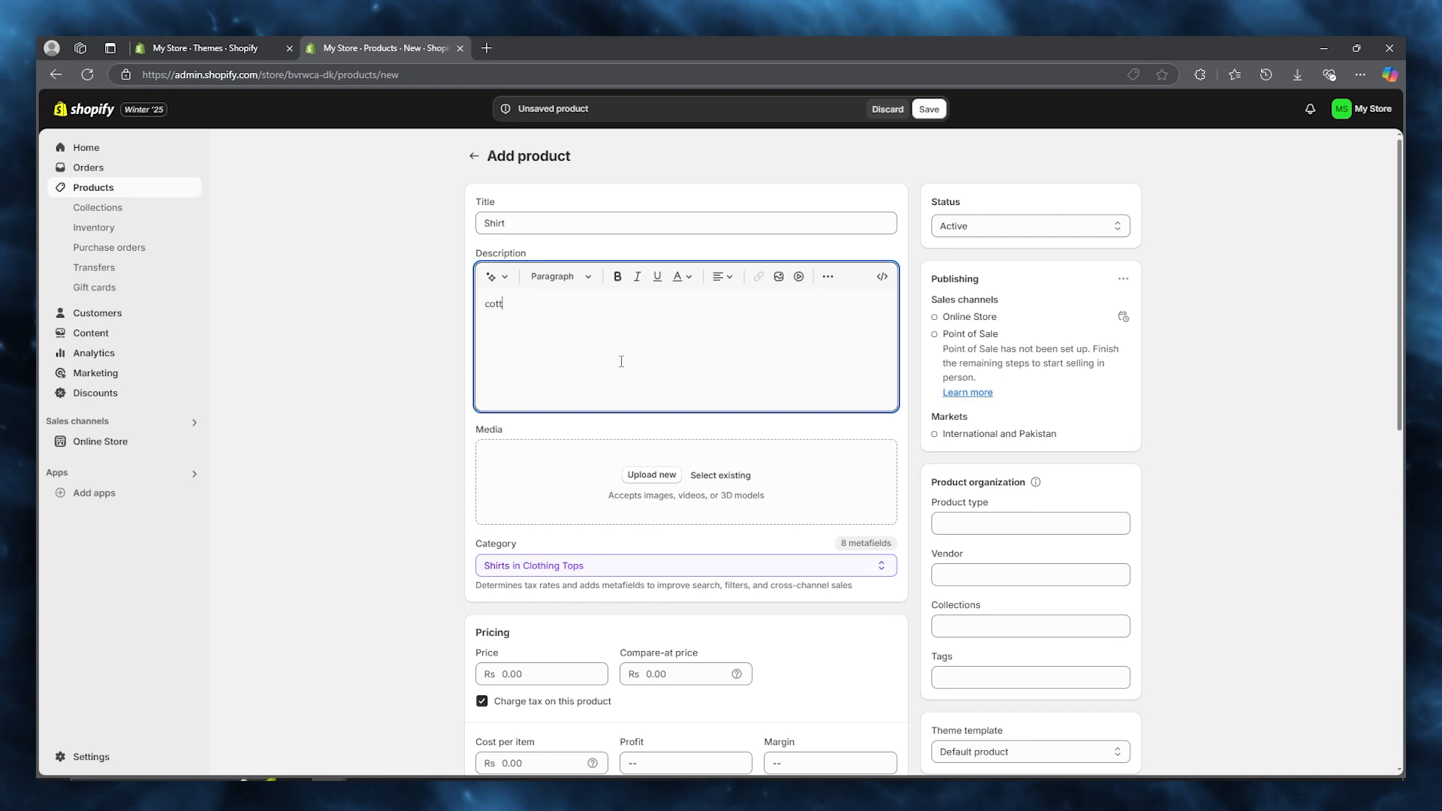
text(in 100 $)
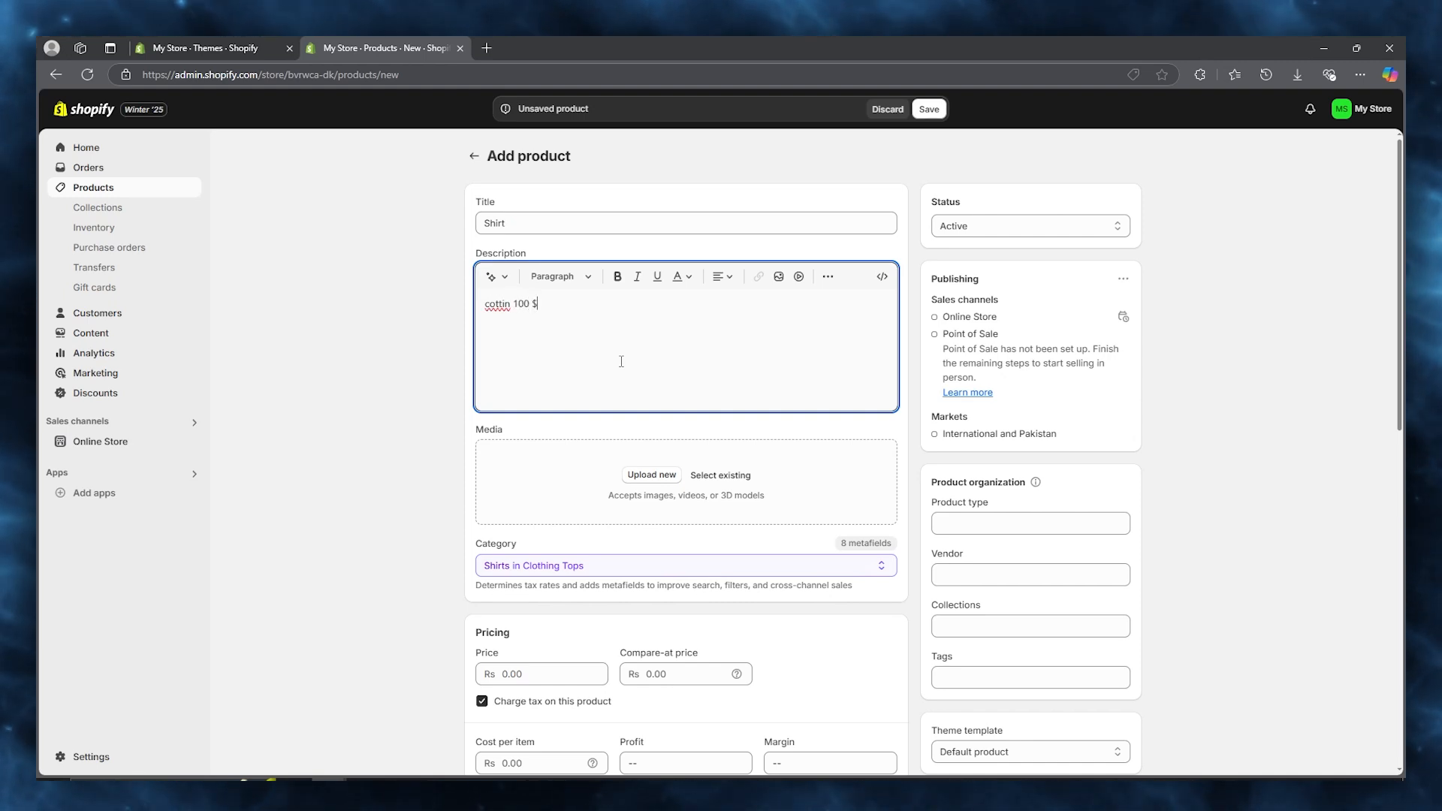
key(BackSpace)
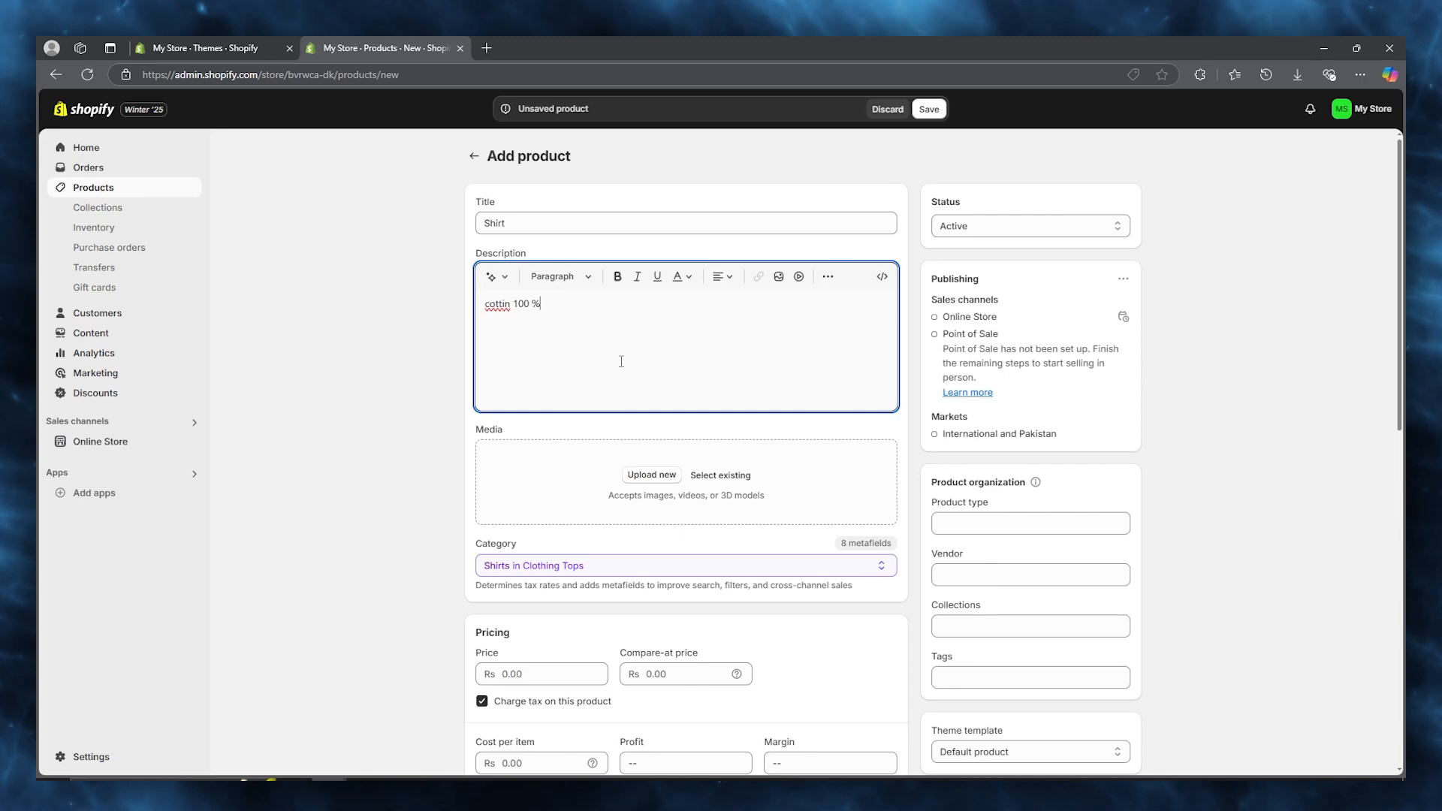
scroll(1150, 370, down, 2)
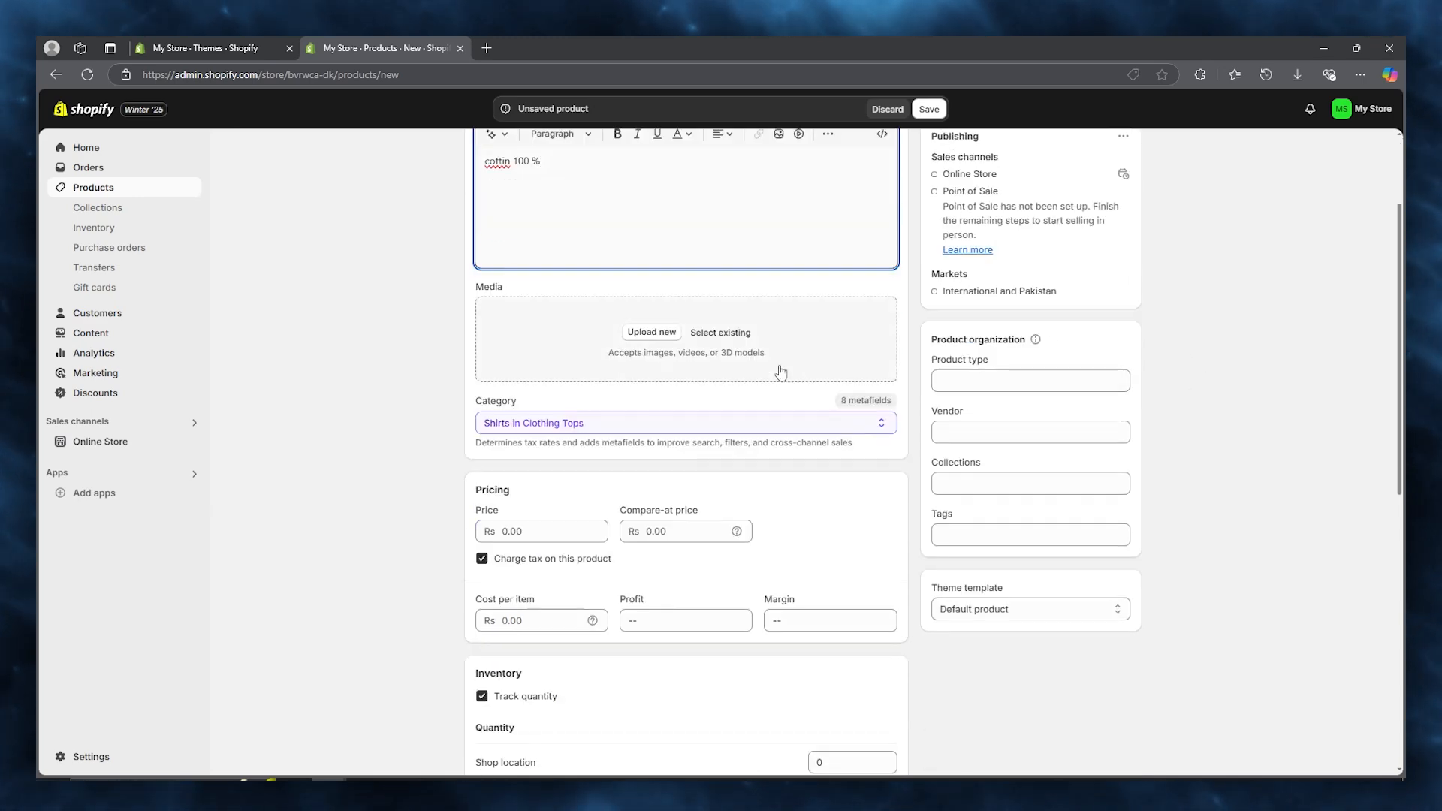
click(655, 332)
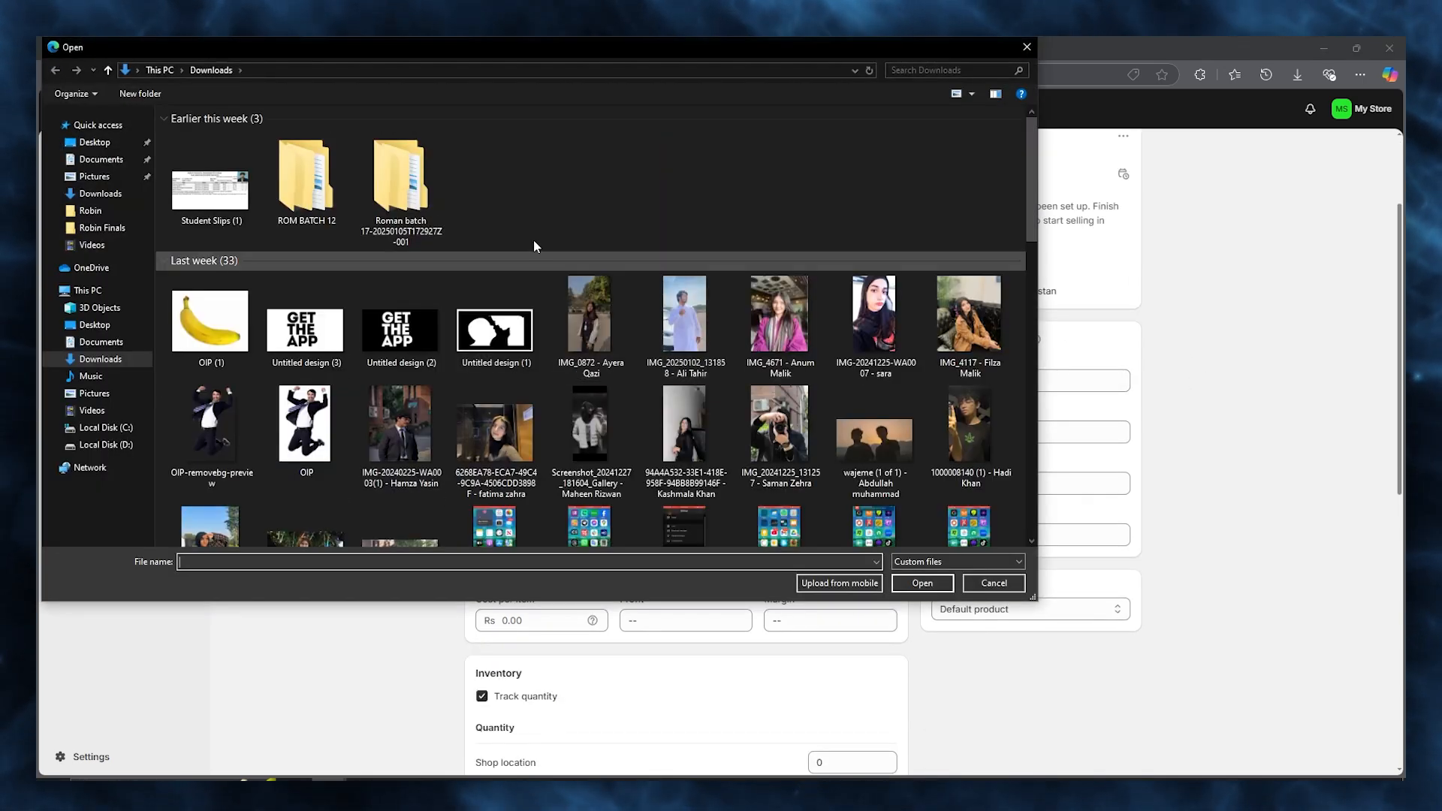
scroll(606, 285, down, 10)
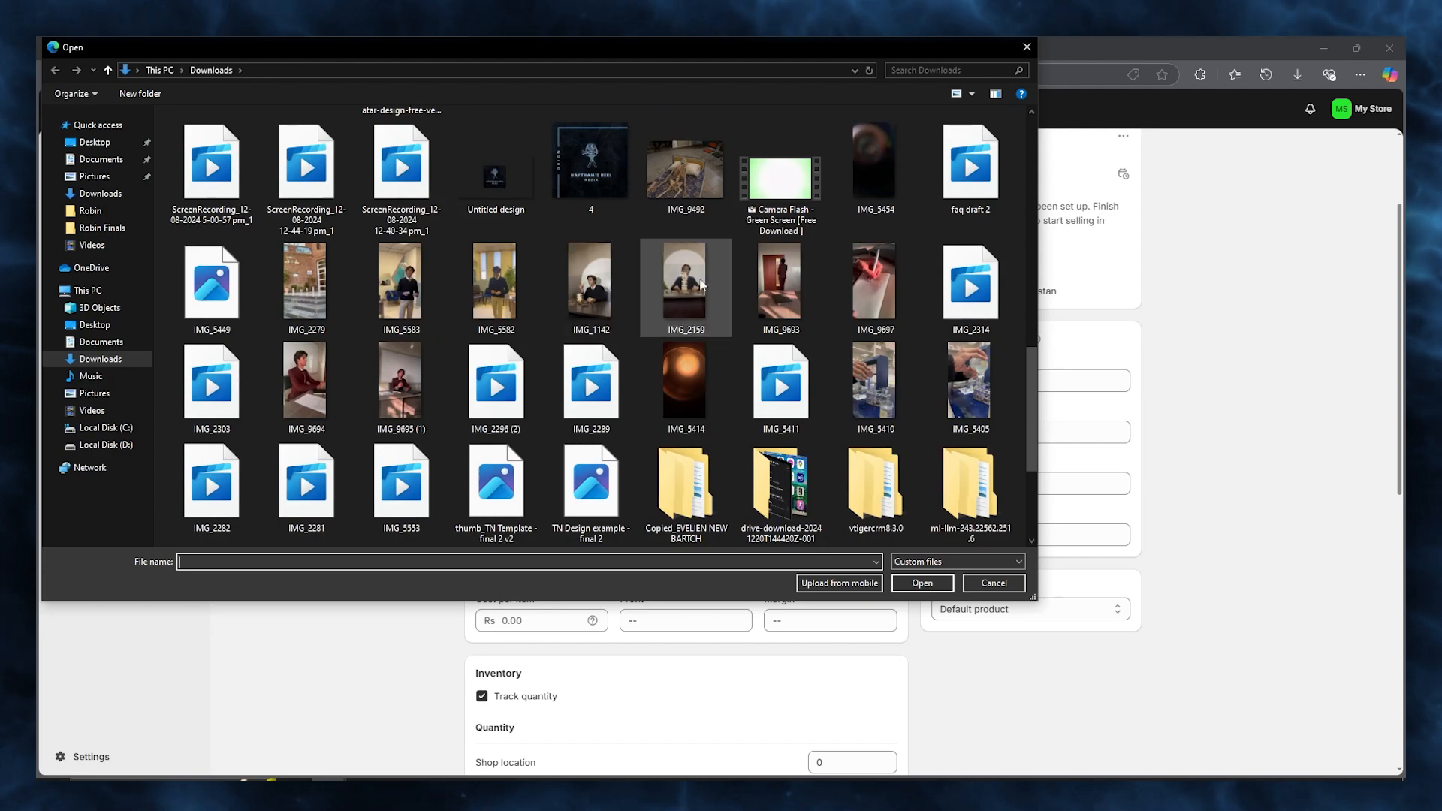
mouse_move(1033, 398)
mouse_down()
mouse_move(1035, 490)
mouse_move(1012, 124)
mouse_move(1036, 267)
mouse_move(1032, 413)
mouse_move(1031, 390)
mouse_up()
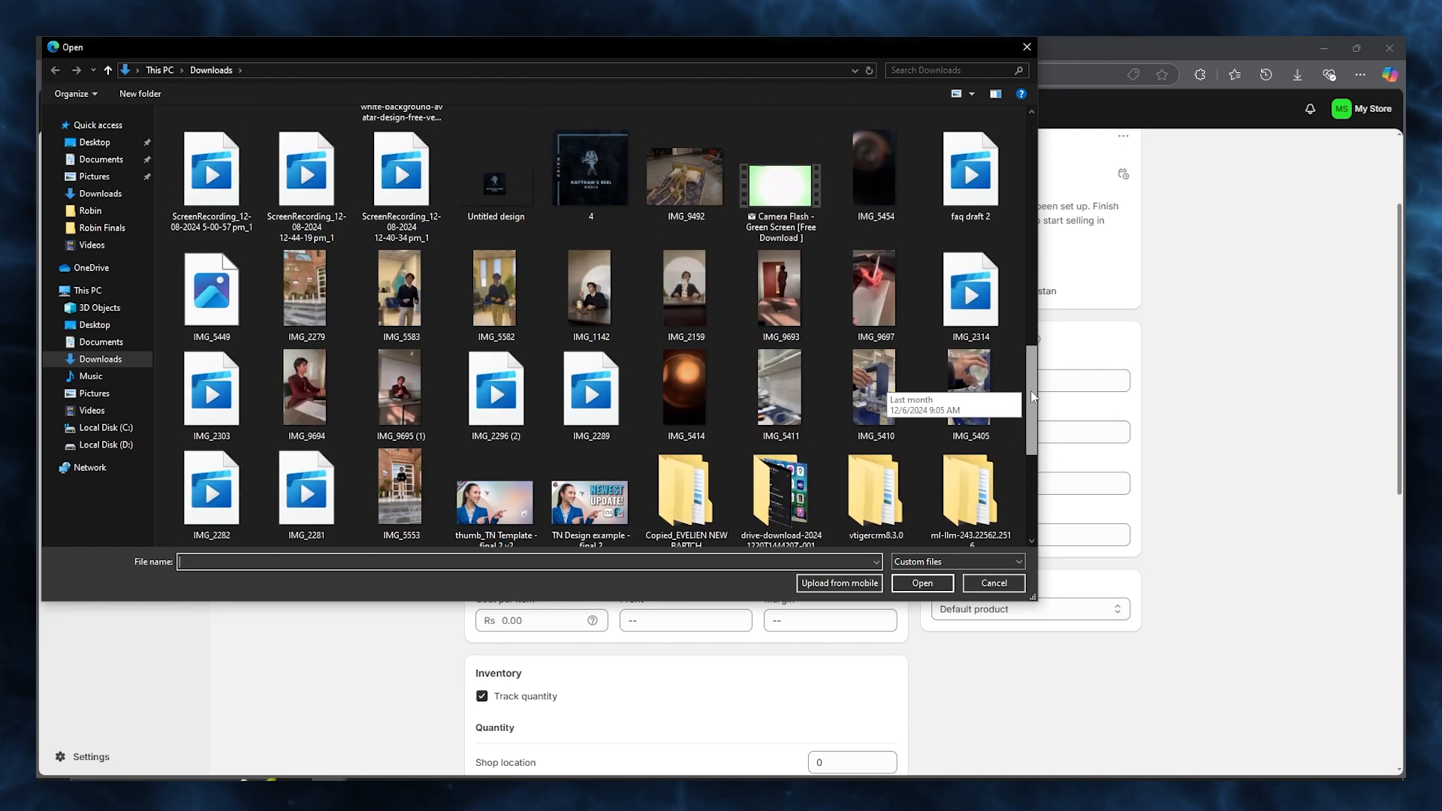
click(1007, 580)
- Set the shirt's price to Rs 7,800 and its compare-at price to Rs 10,000
scroll(843, 398, down, 3)
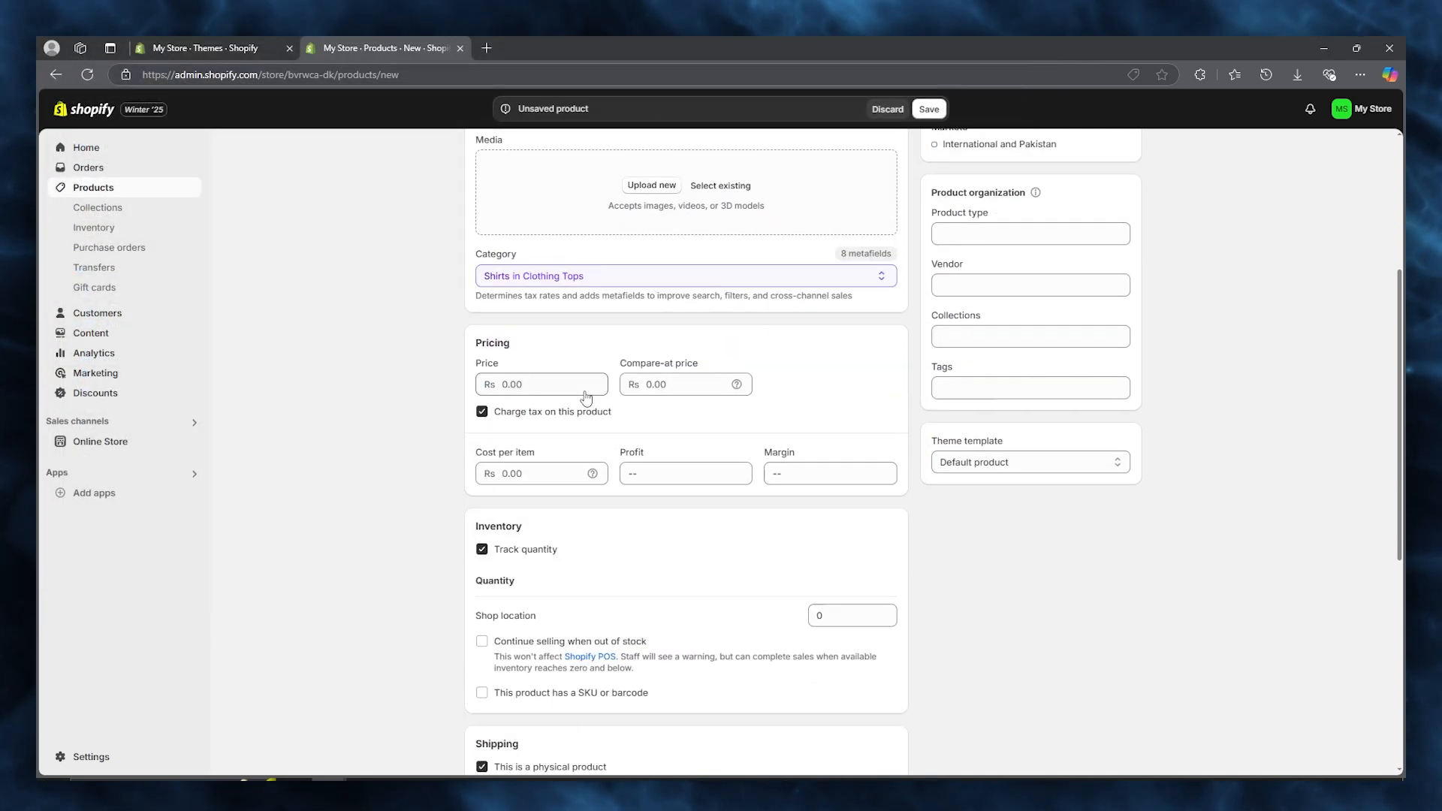
click(538, 318)
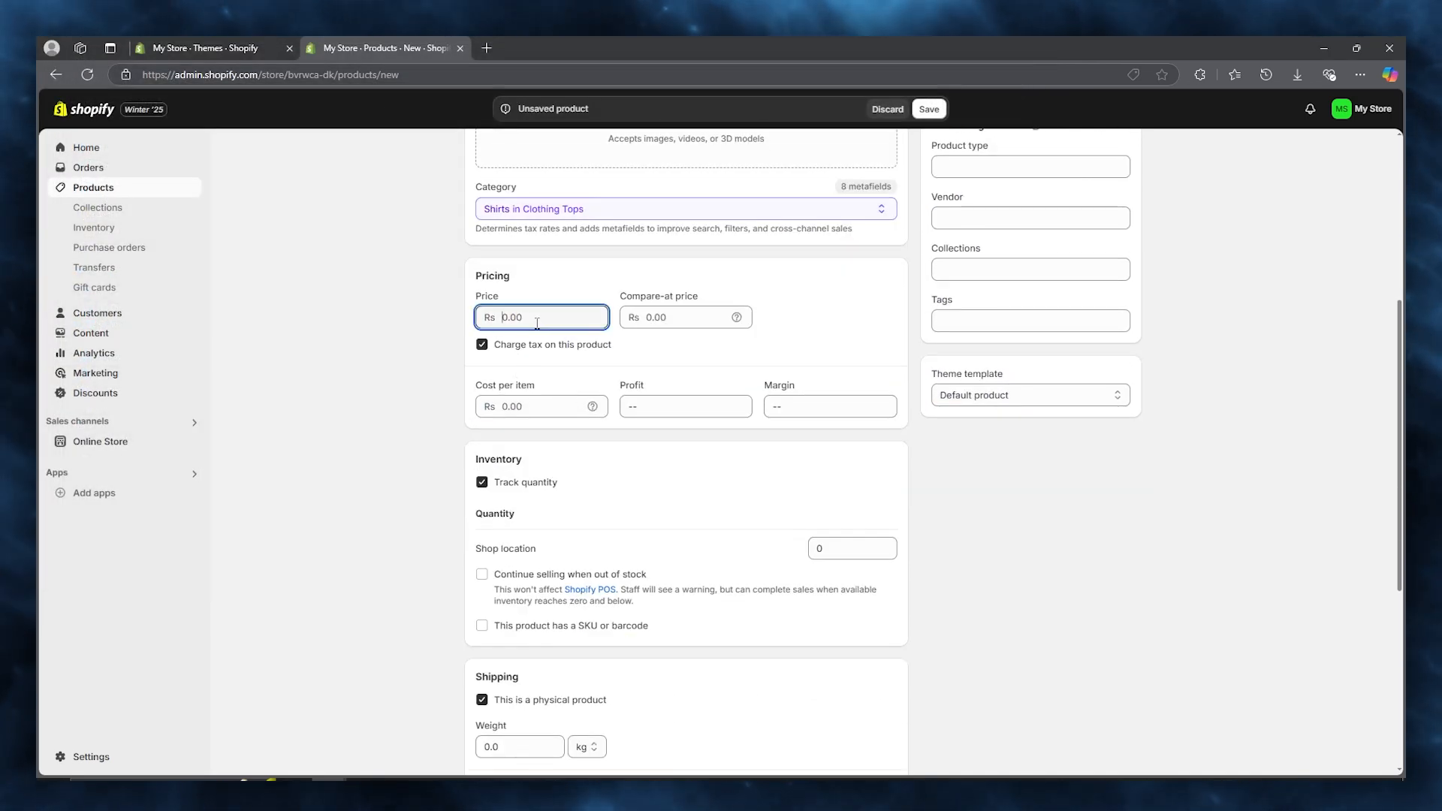
text(78)
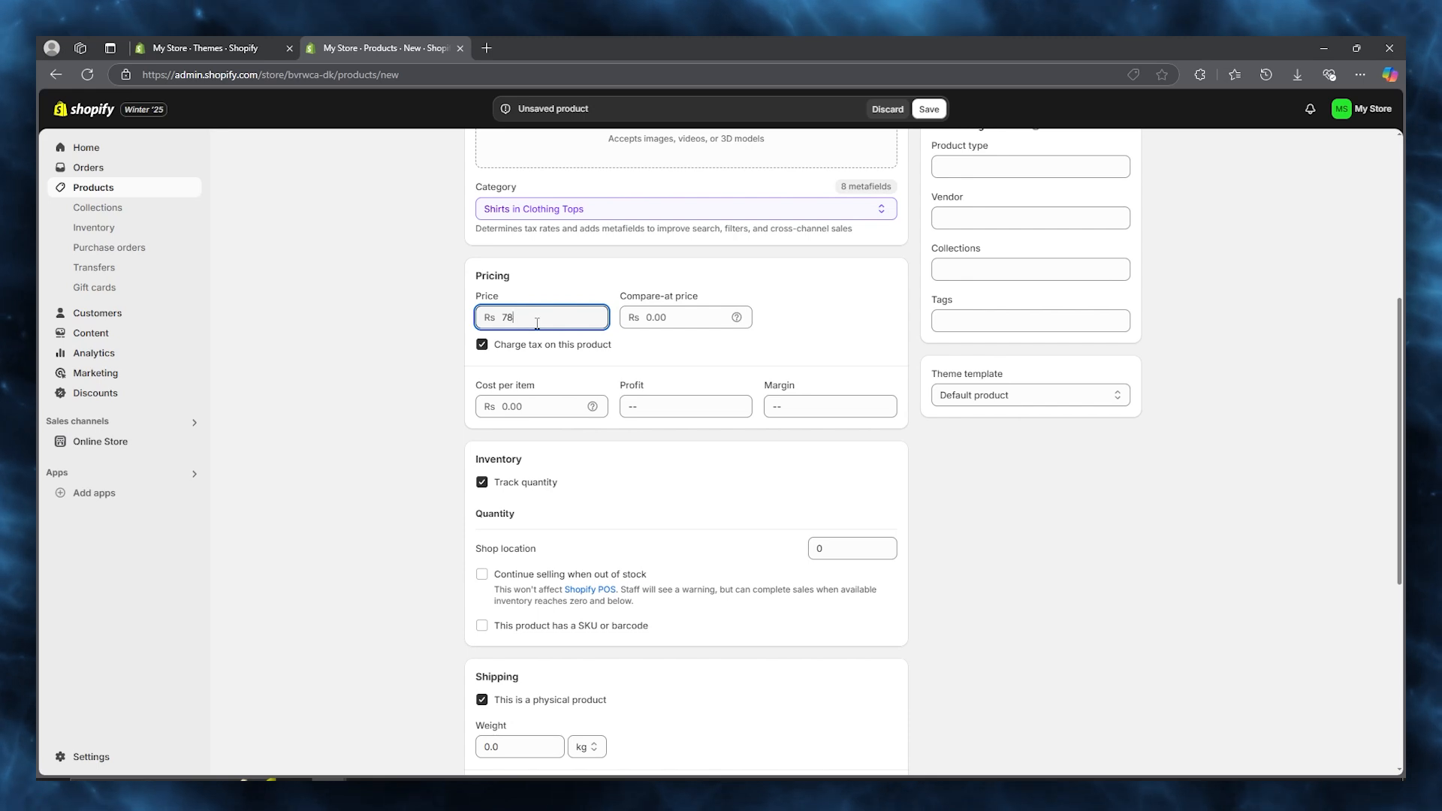
text(00)
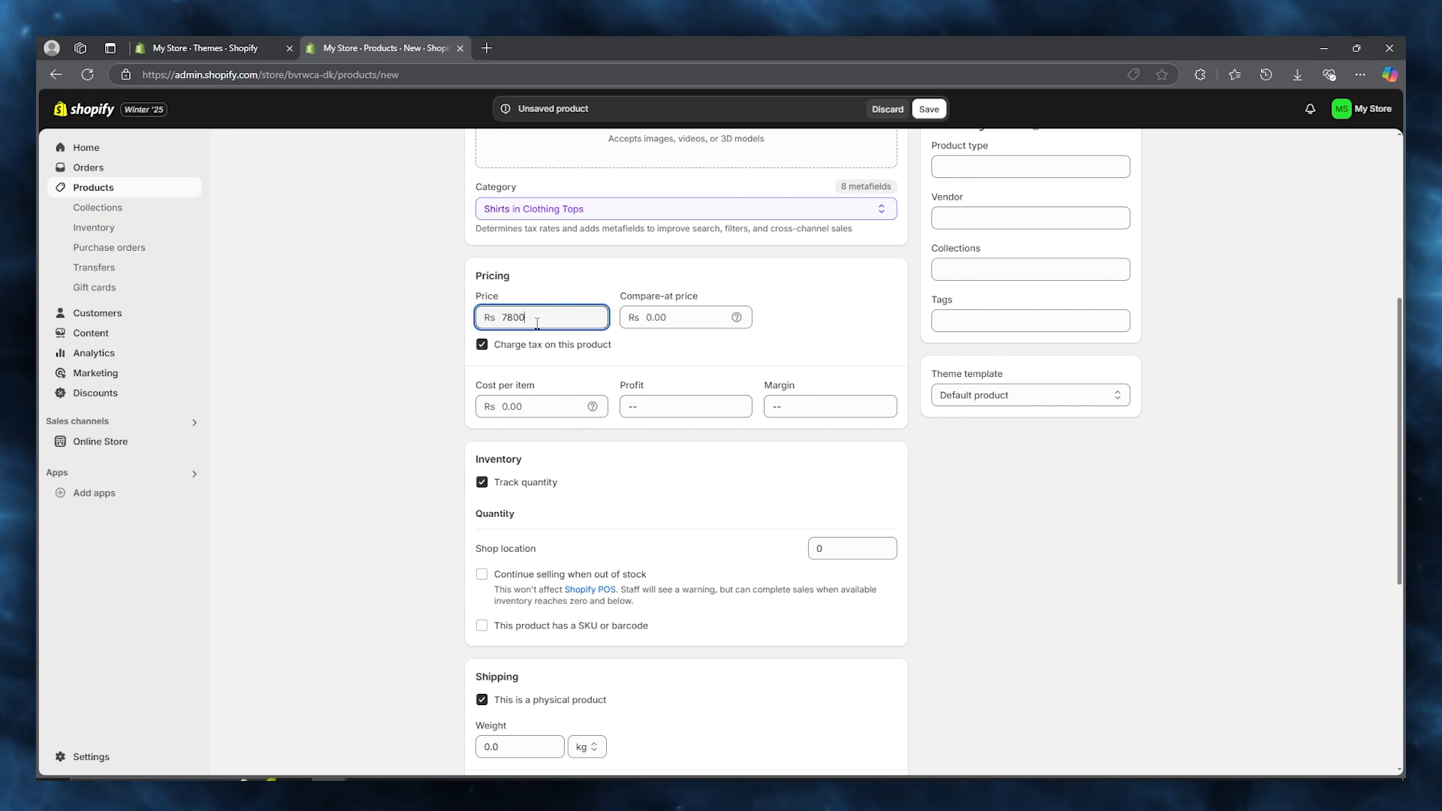
click(716, 324)
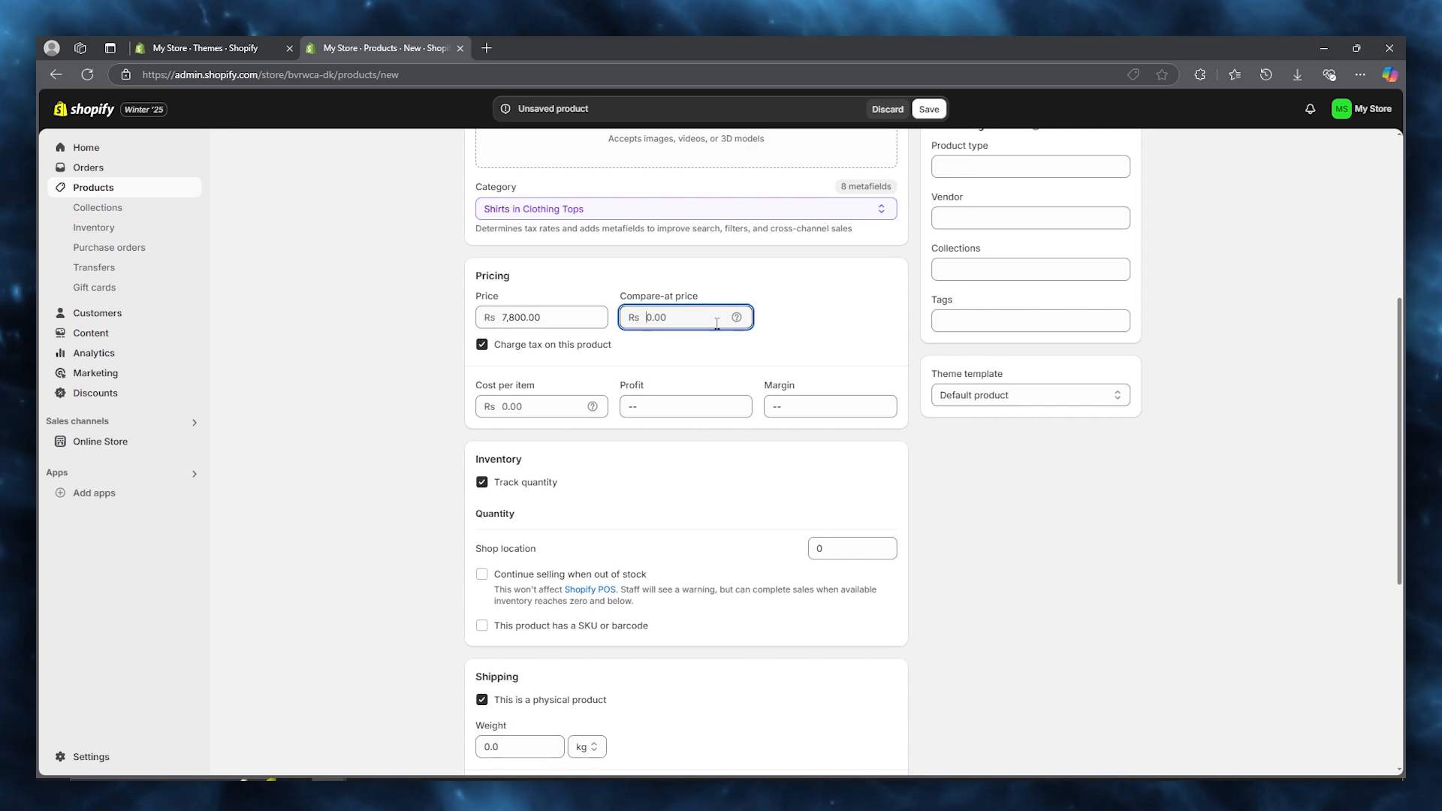
text(10000)
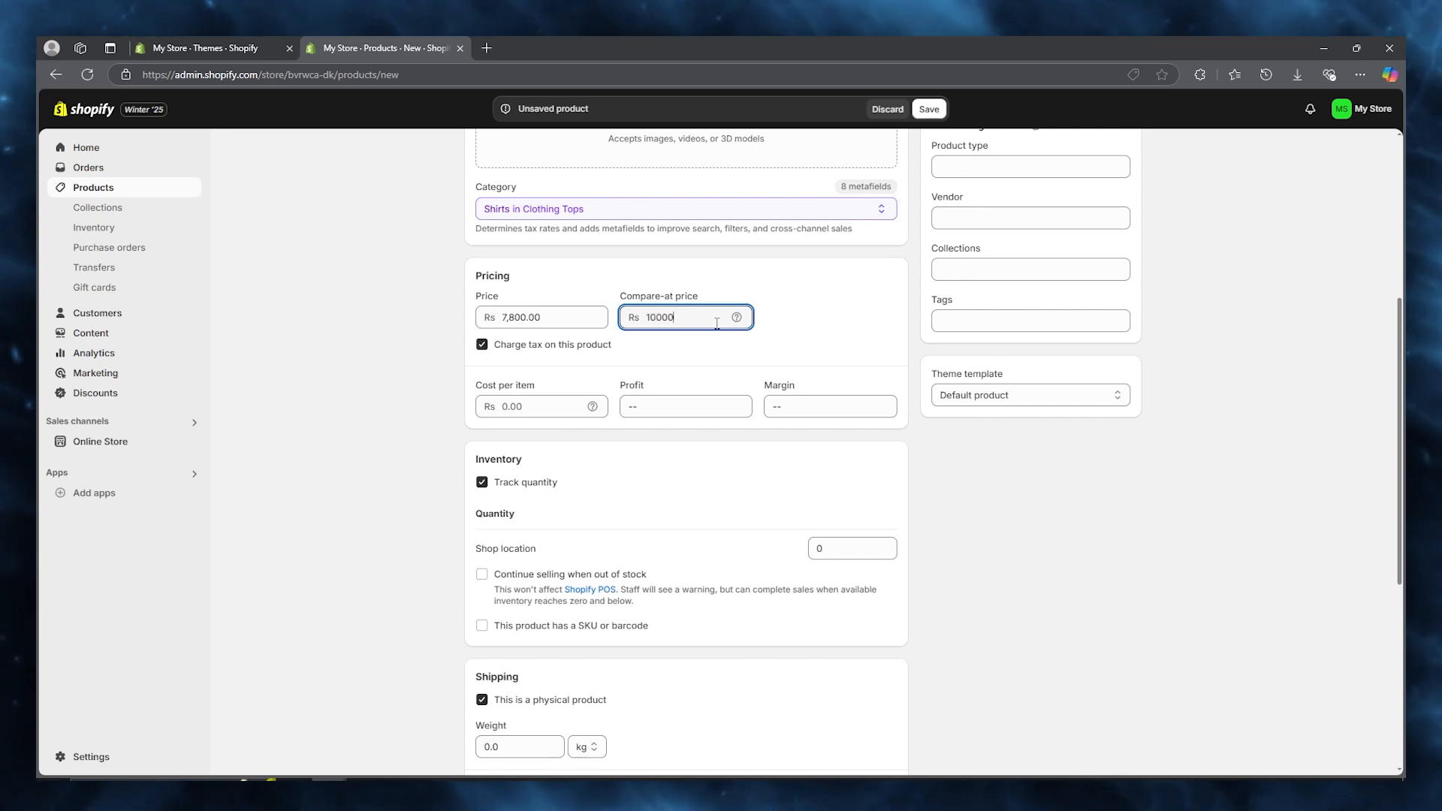
click(815, 326)
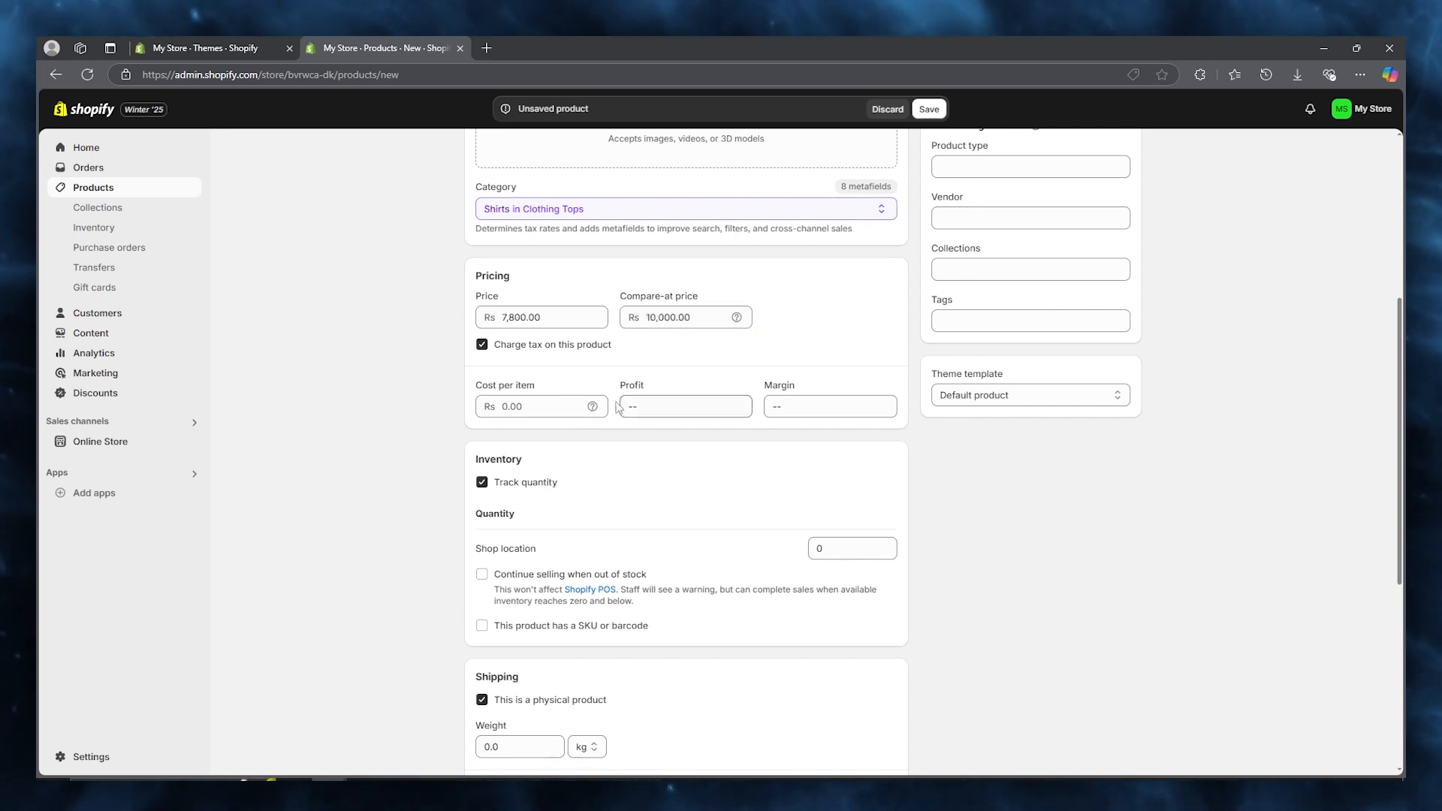
scroll(436, 410, down, 2)
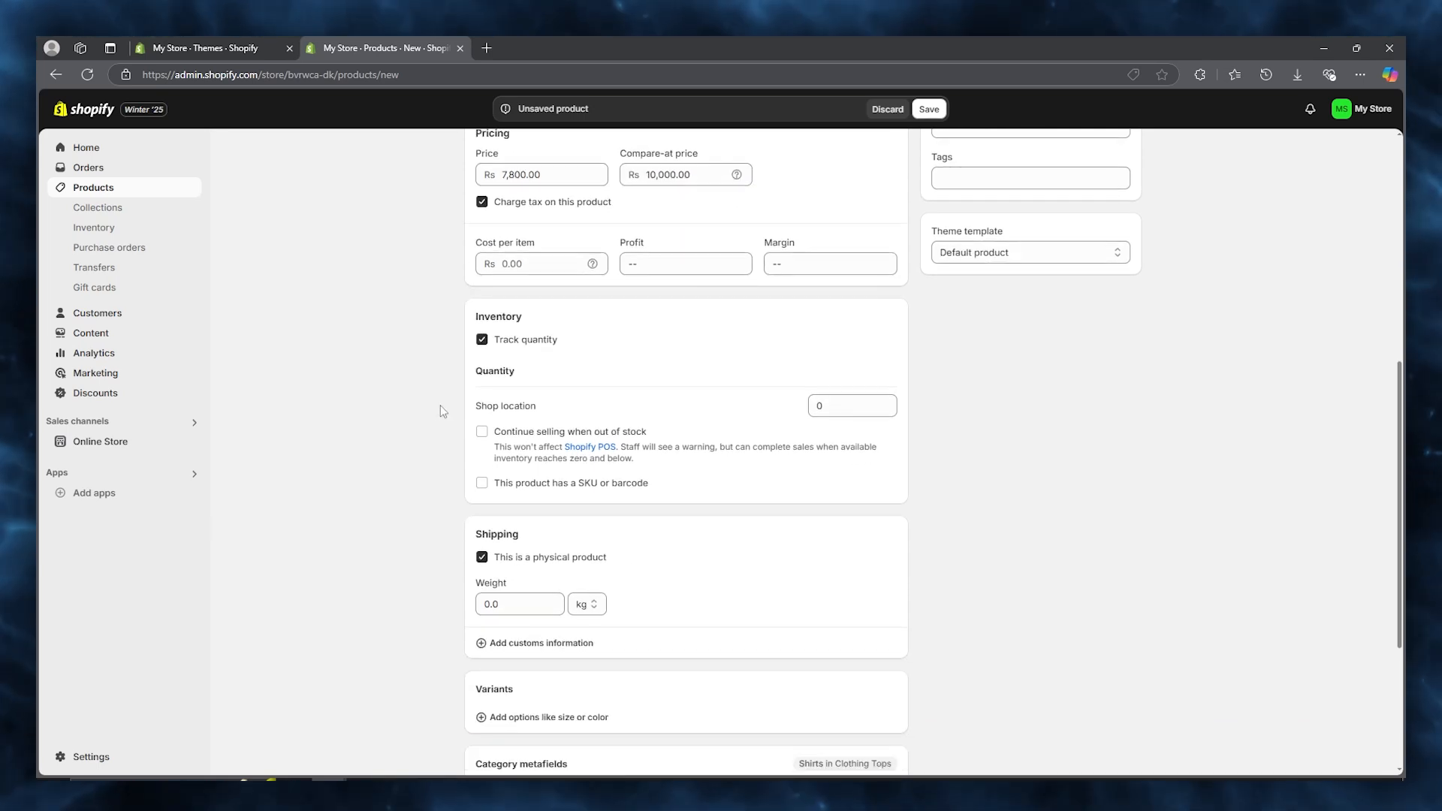
click(486, 343)
click(484, 342)
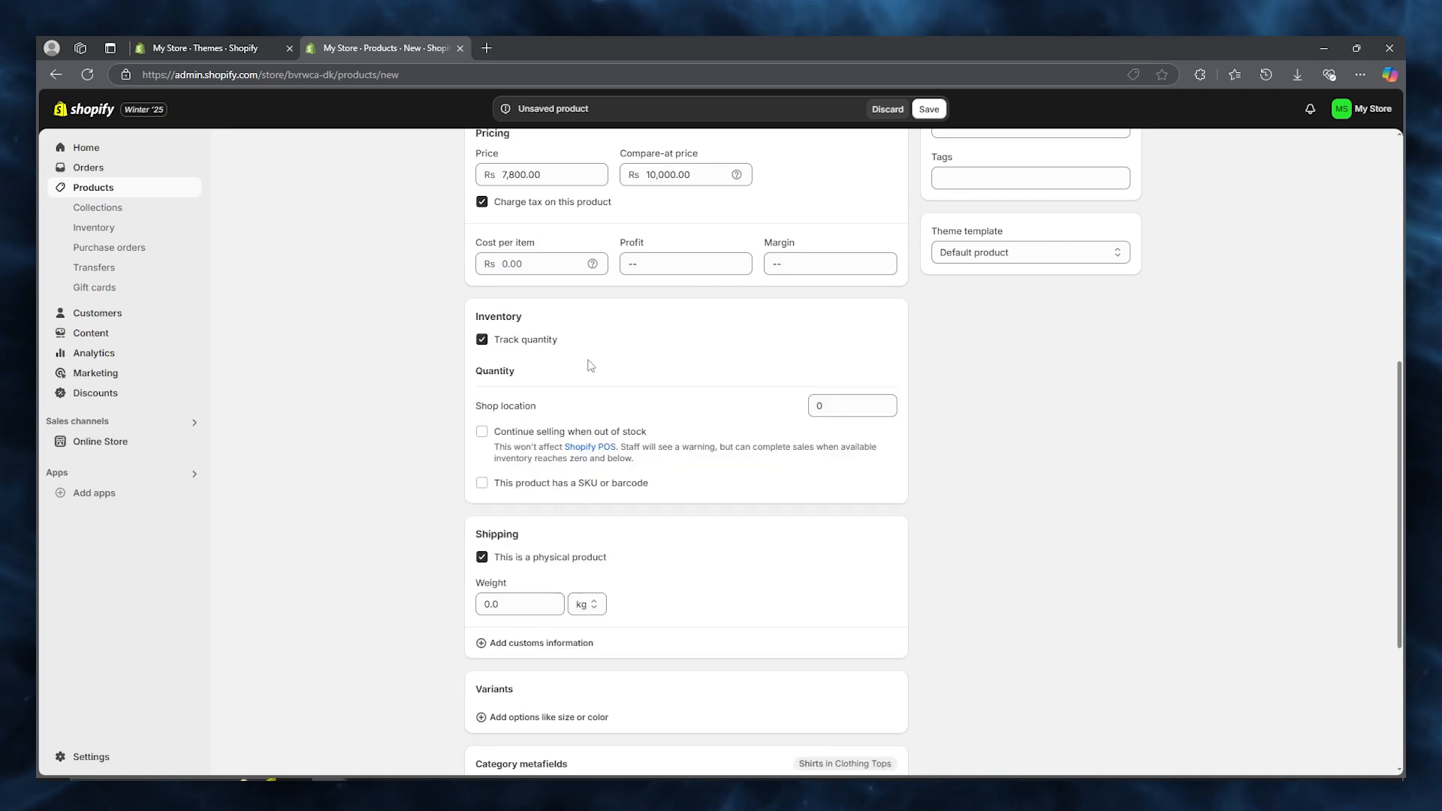
click(483, 342)
click(483, 342)
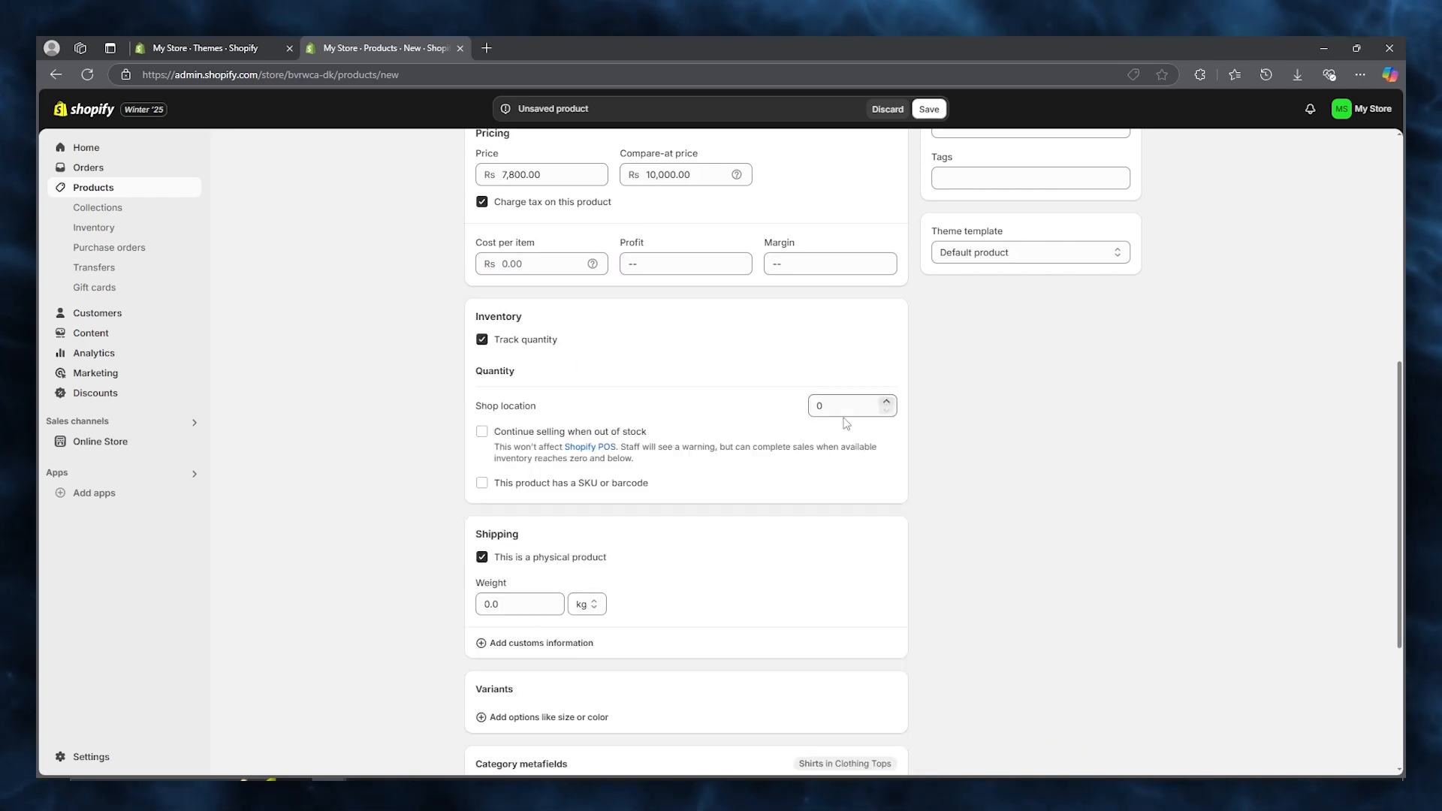
- Set the shop location quantity to 1000000 with selling continued when out of stock, and the shipping weight to 0.5 kg
click(858, 408)
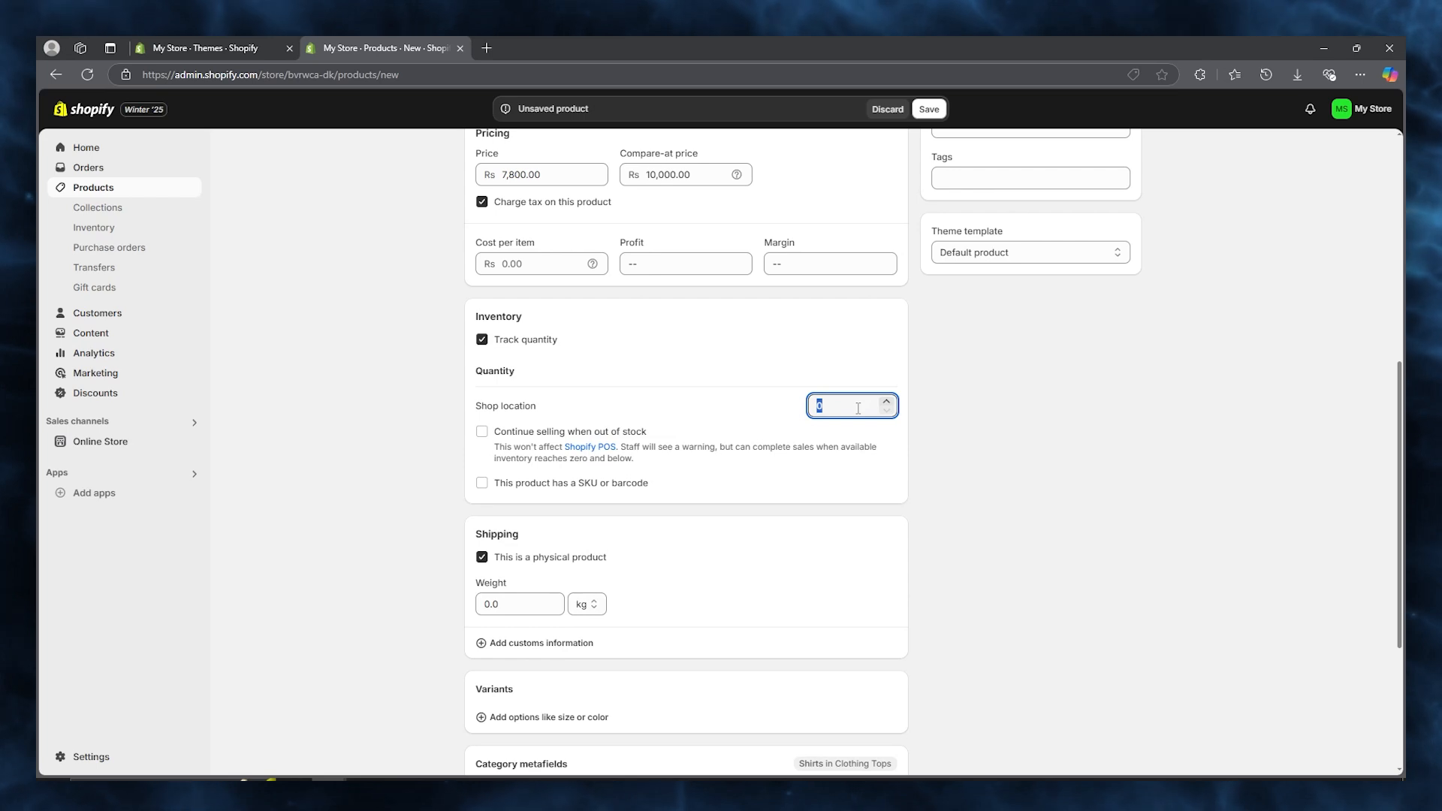
click(481, 433)
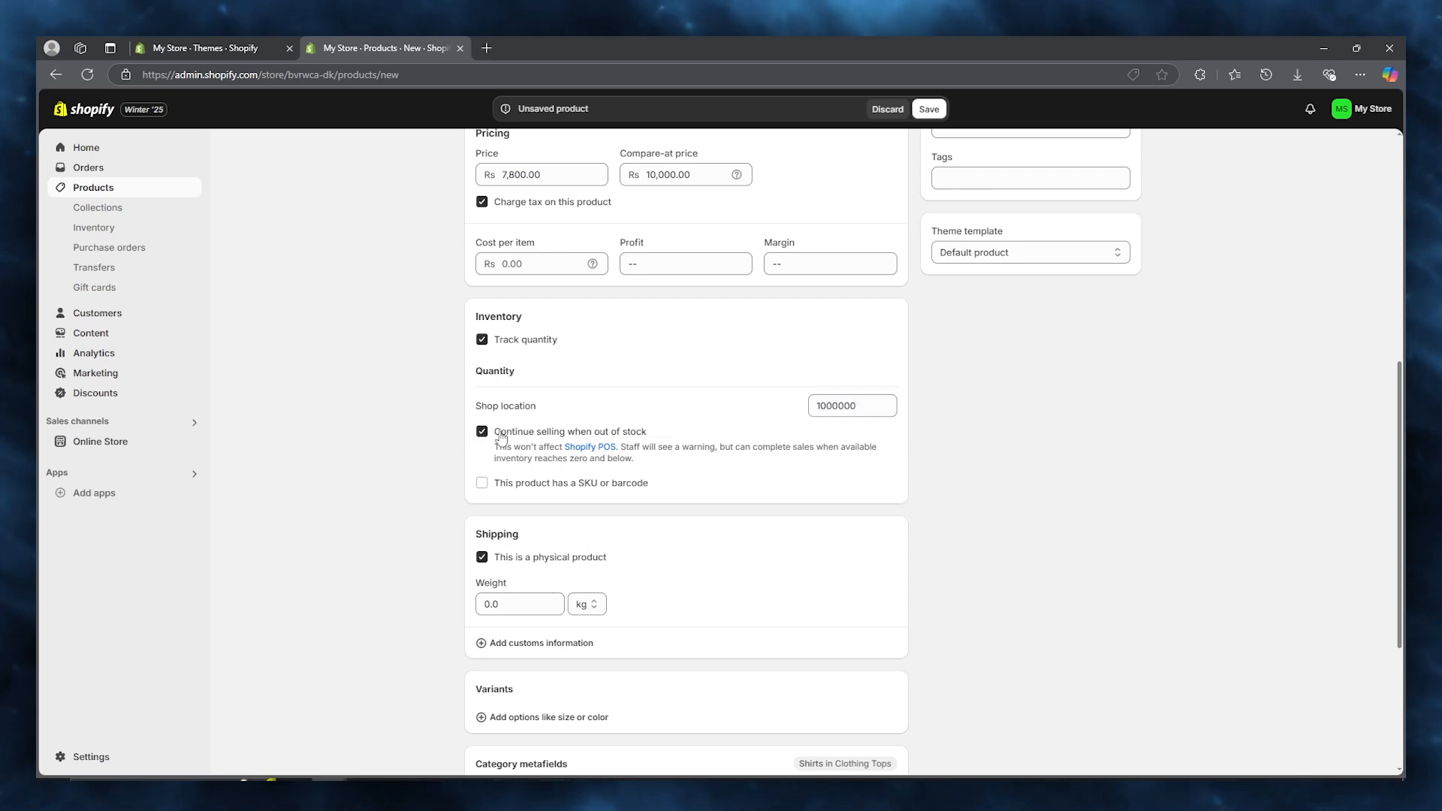
scroll(399, 398, down, 3)
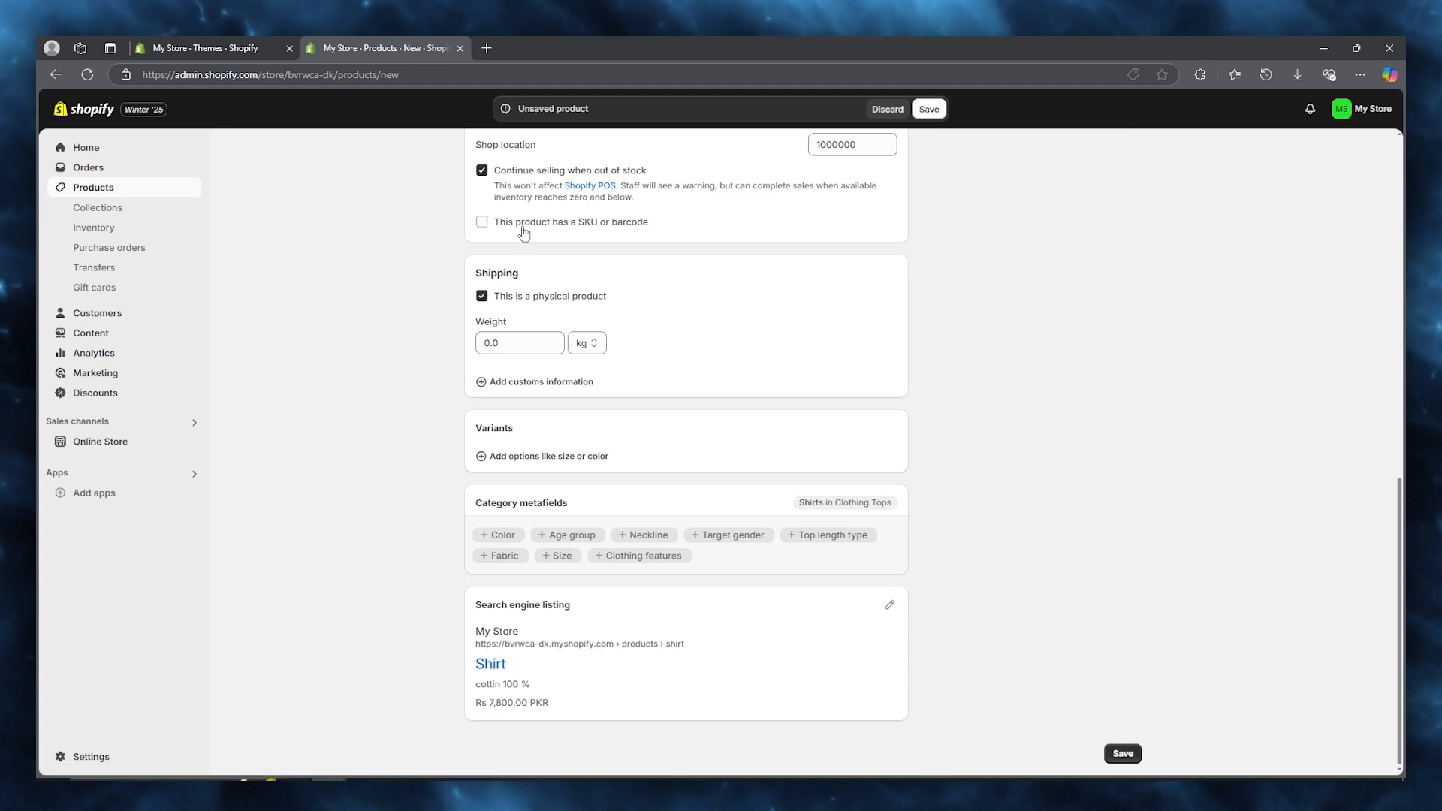
click(523, 339)
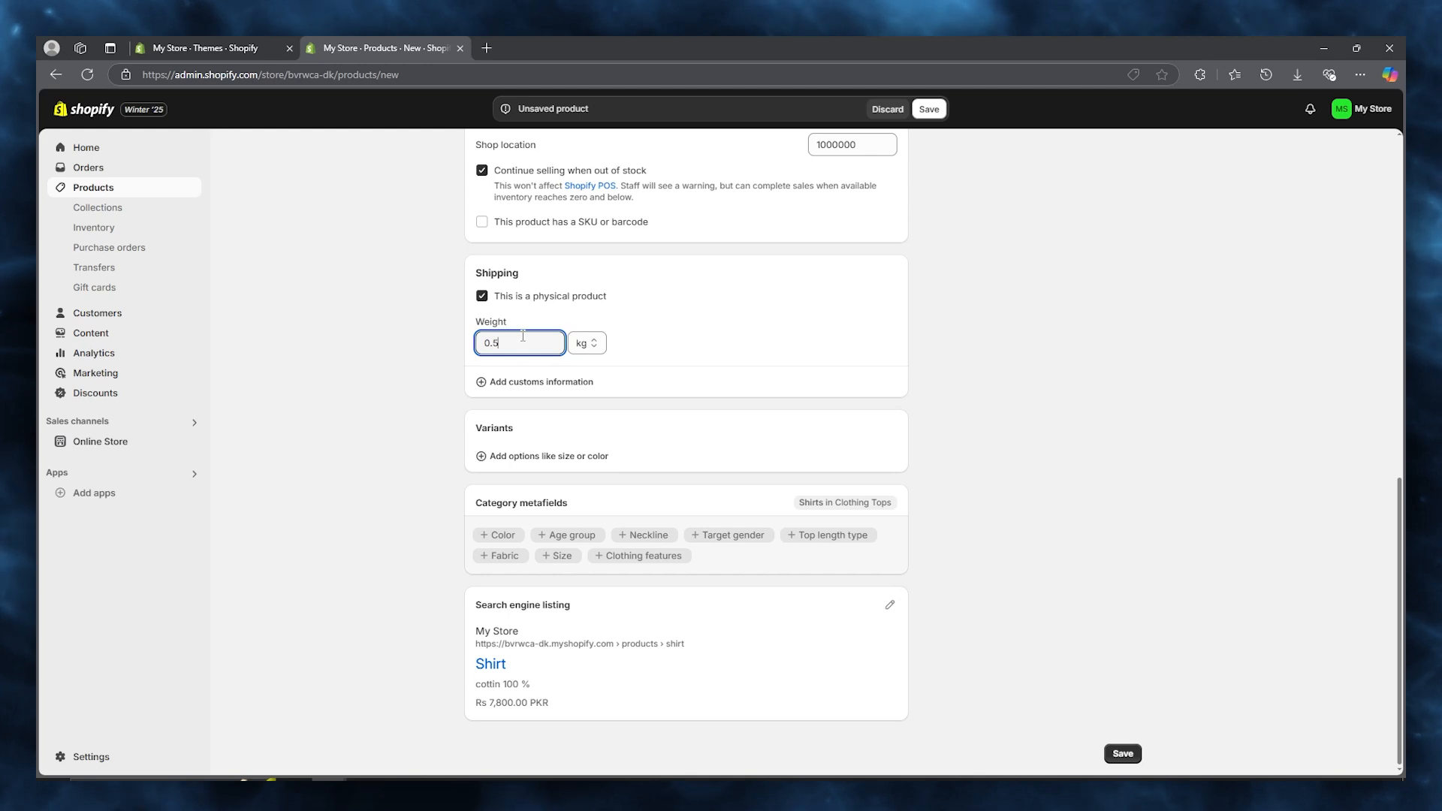
- Add a Size variant option to the shirt with the values M, L, S and XL
click(541, 456)
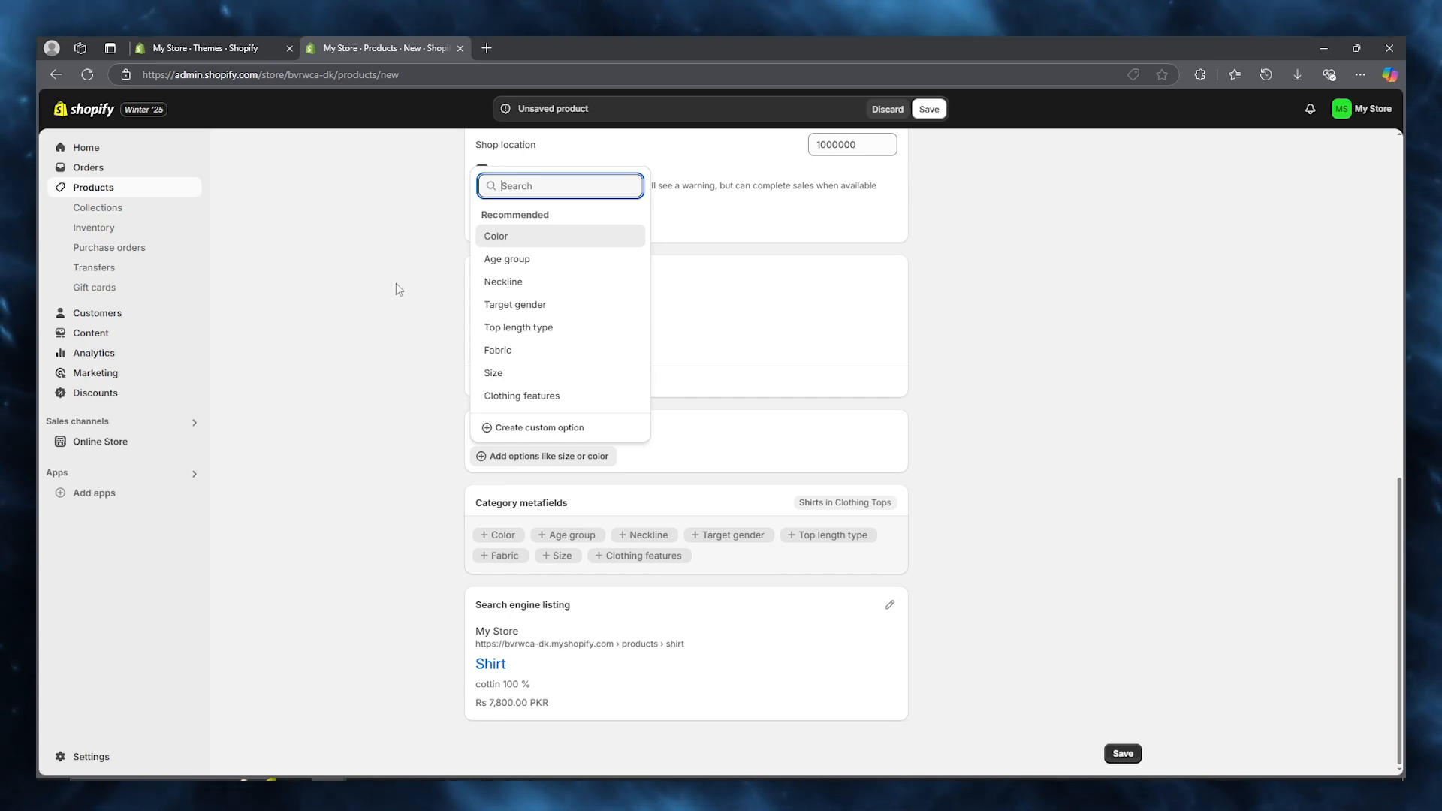
click(499, 374)
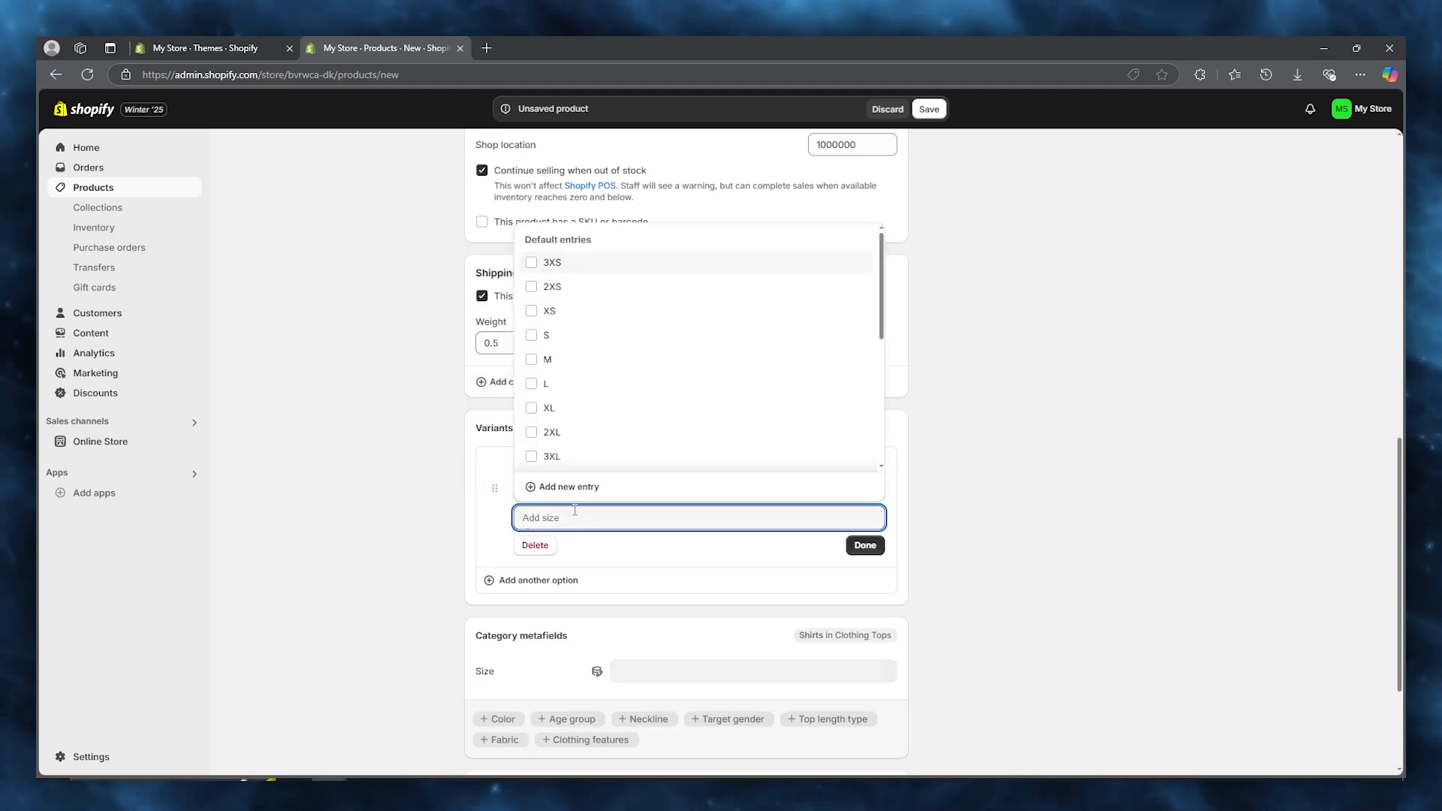
click(597, 364)
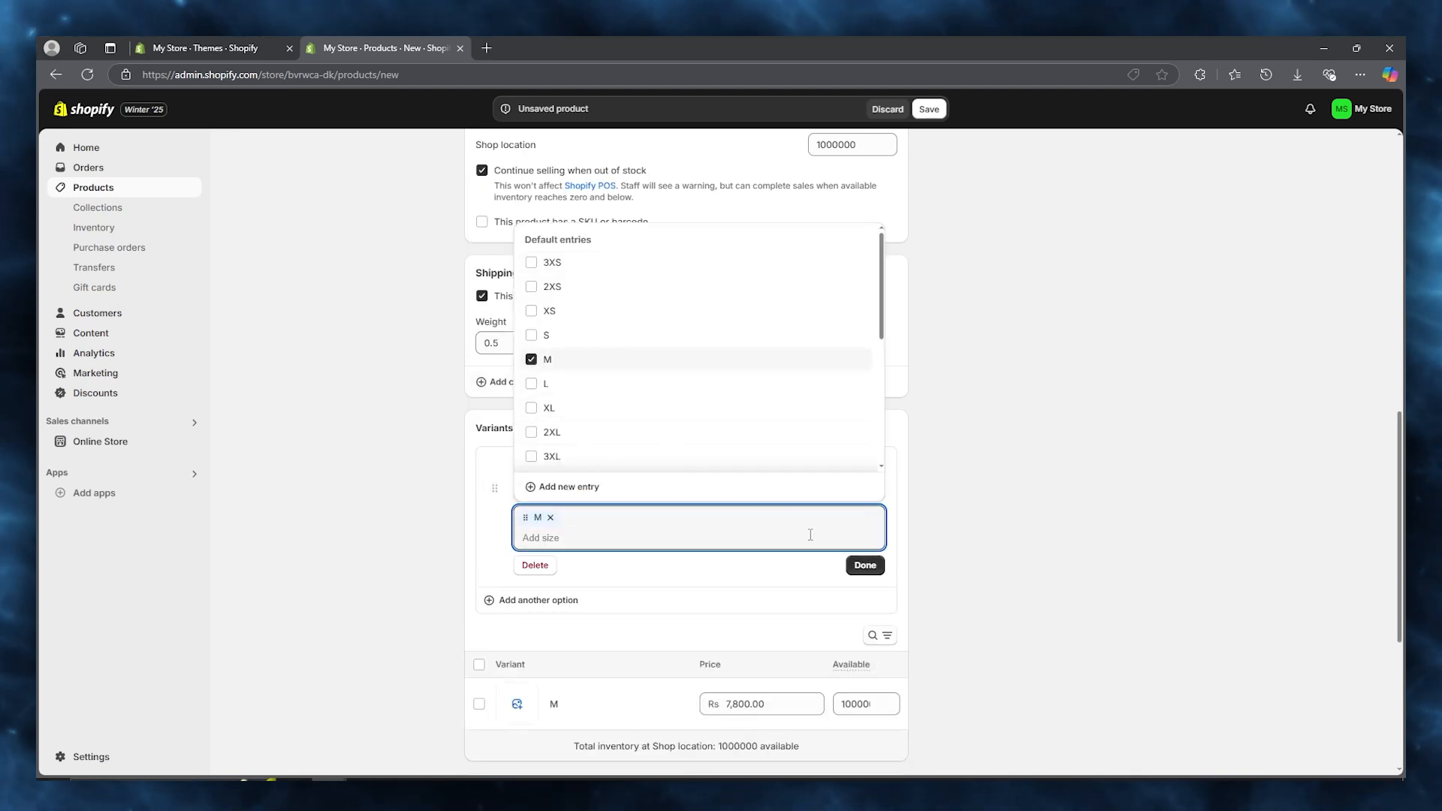
click(614, 385)
click(583, 333)
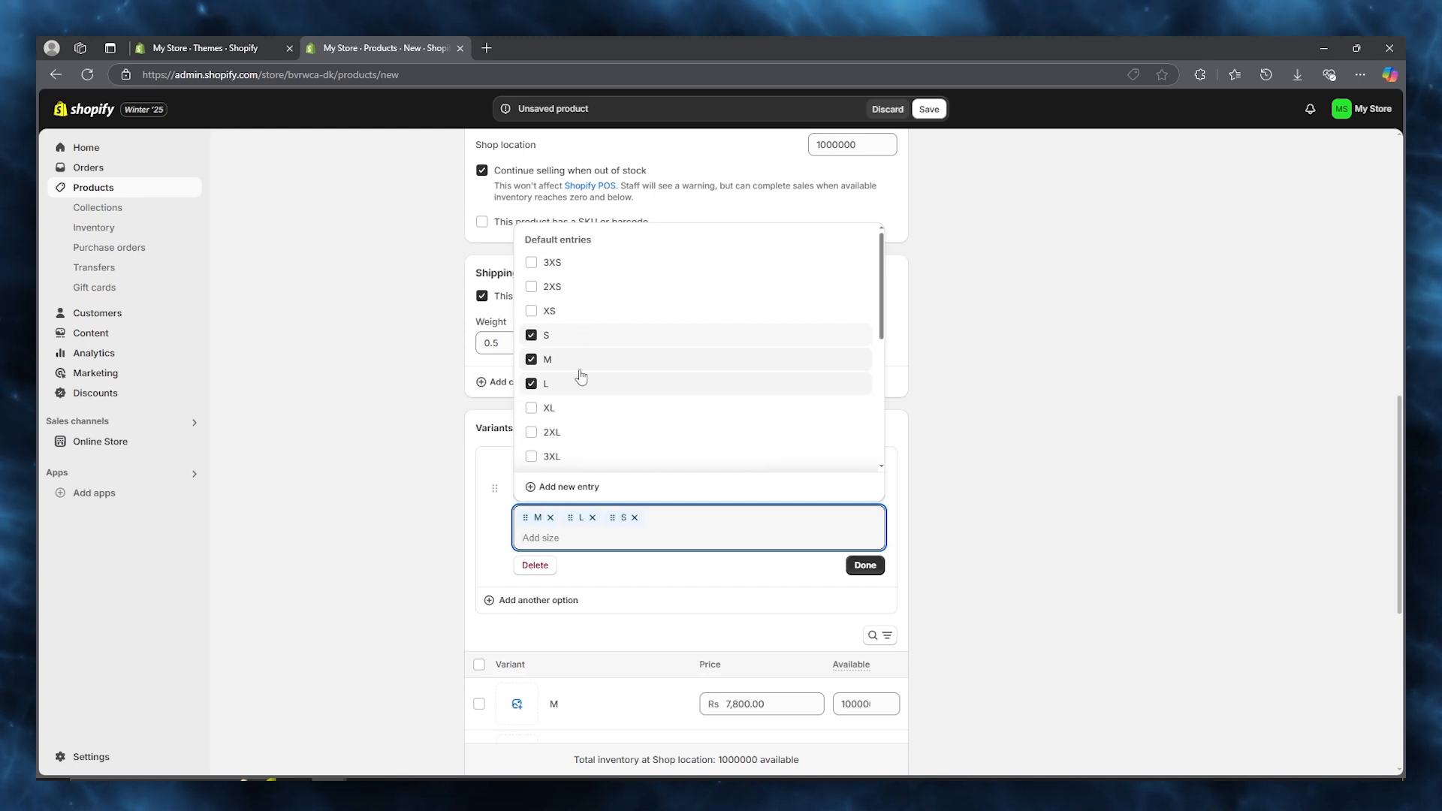
click(584, 409)
click(862, 565)
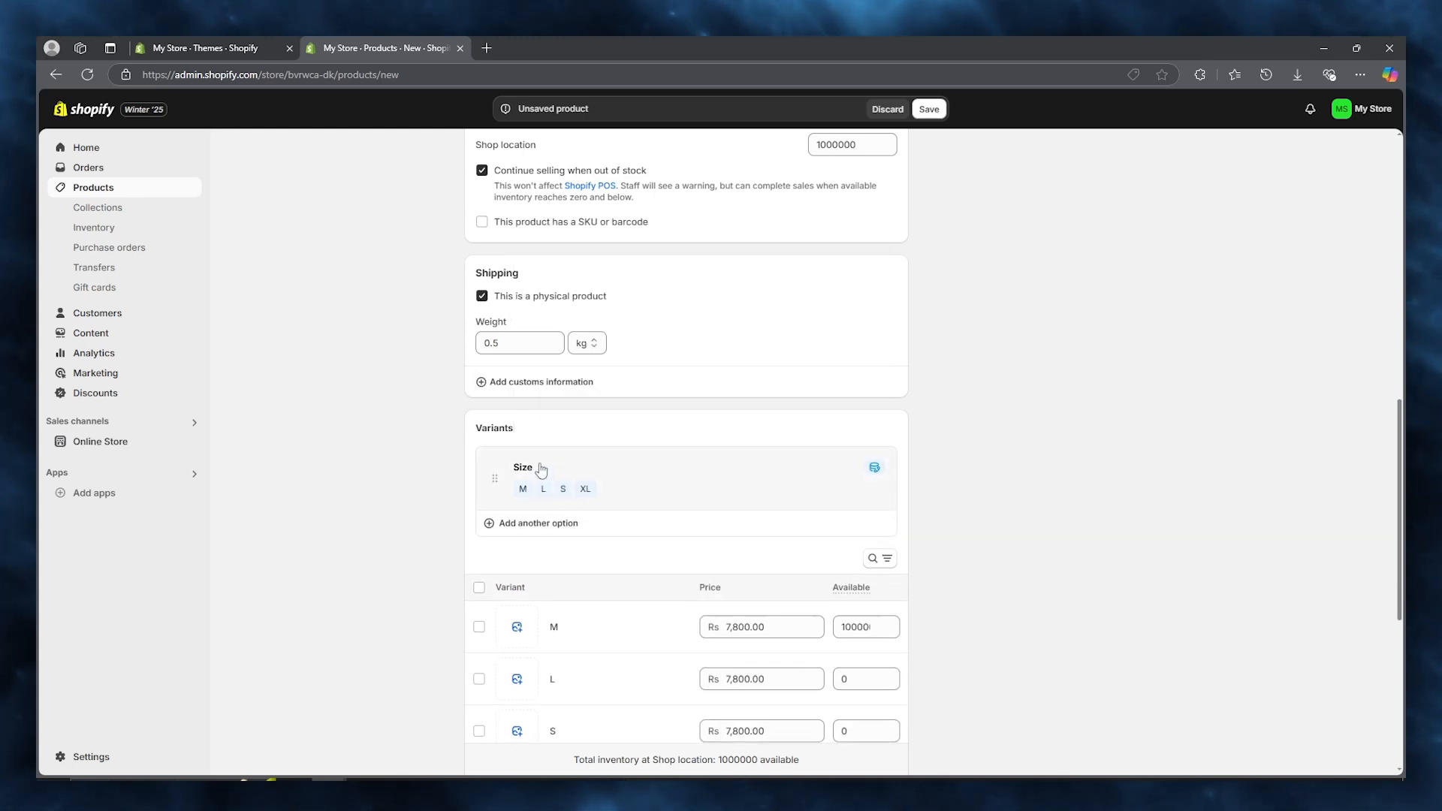
- Add a Color variant option to the shirt with the values Black, Brown, Clear and Beige, and save the product
click(522, 526)
click(532, 334)
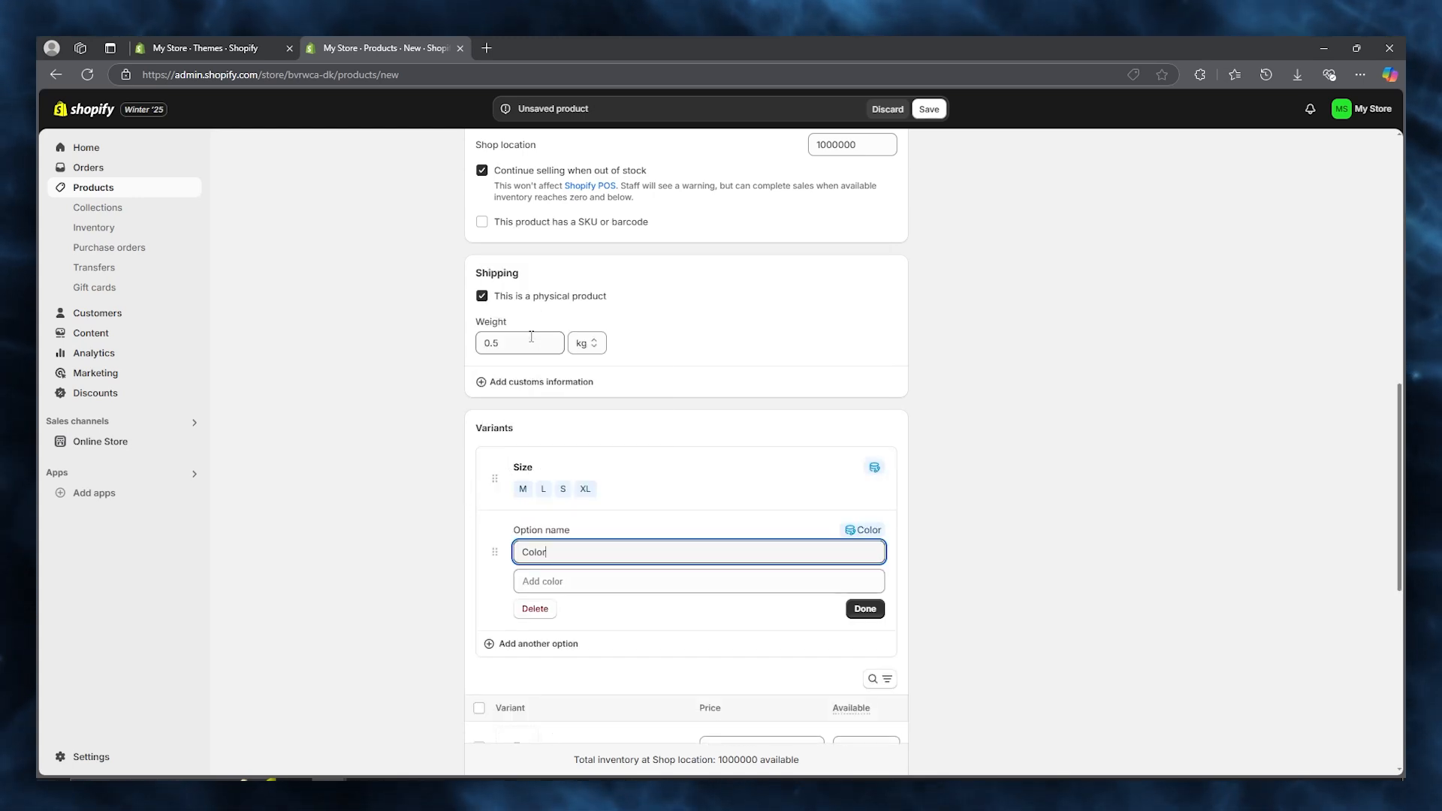
click(581, 583)
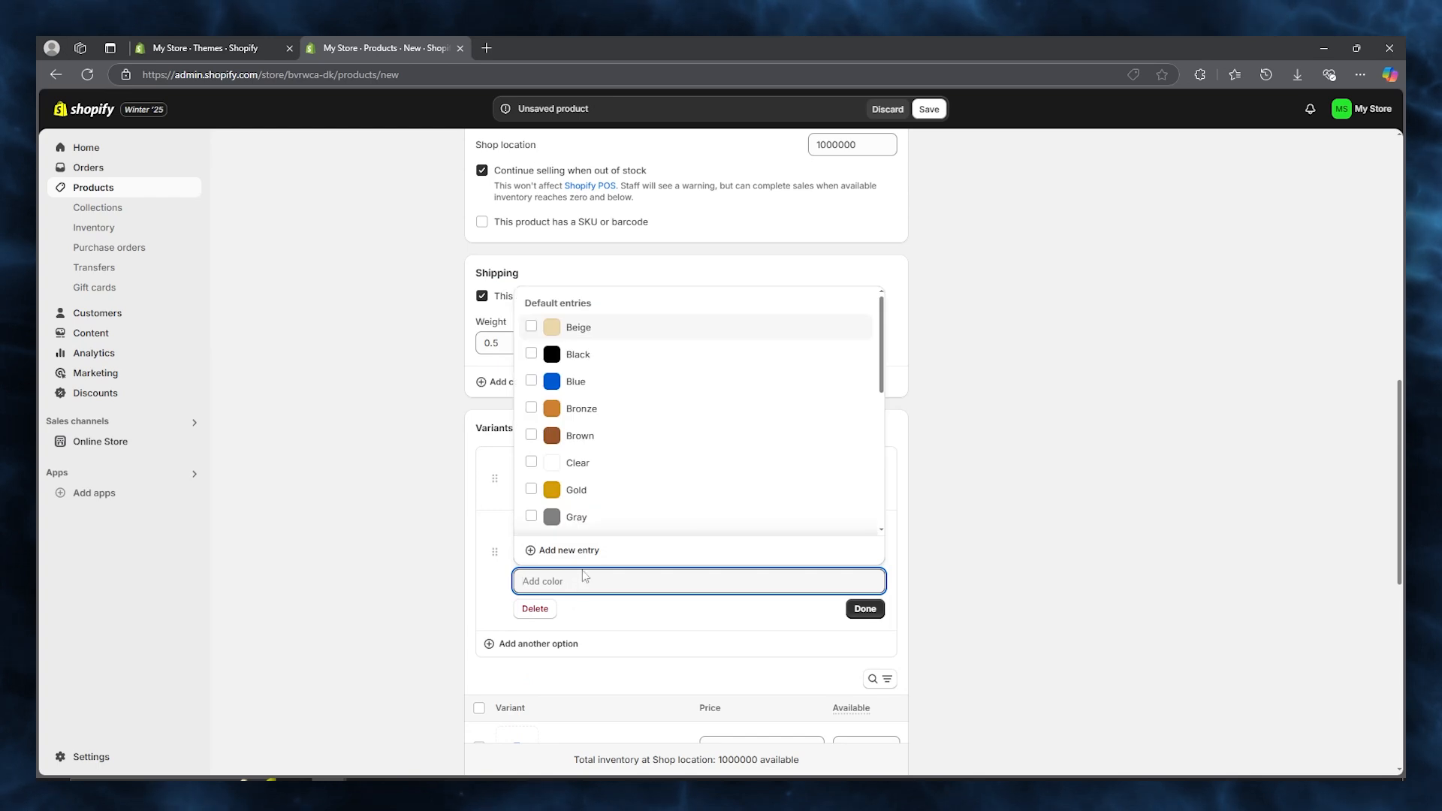
click(599, 358)
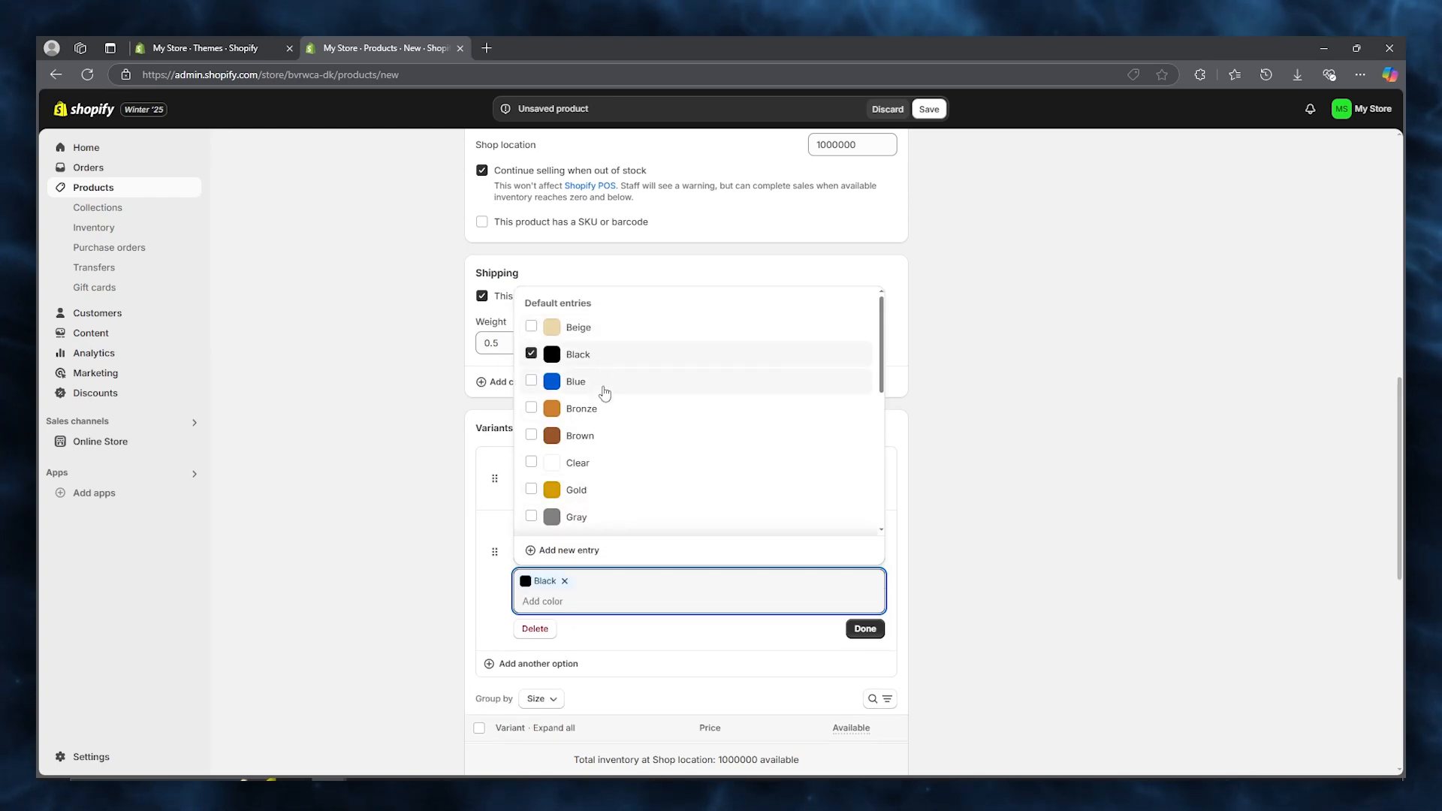
click(606, 443)
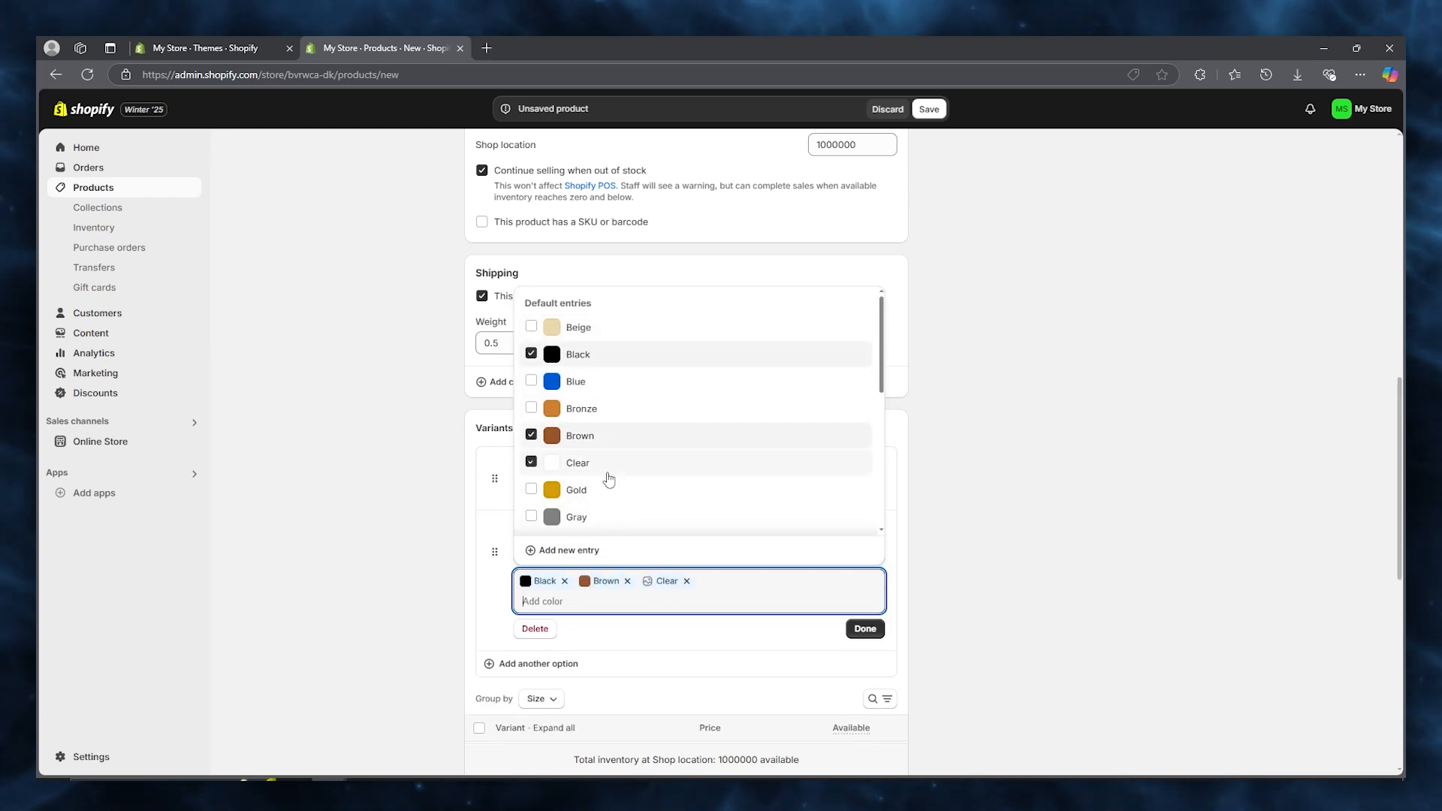
click(605, 329)
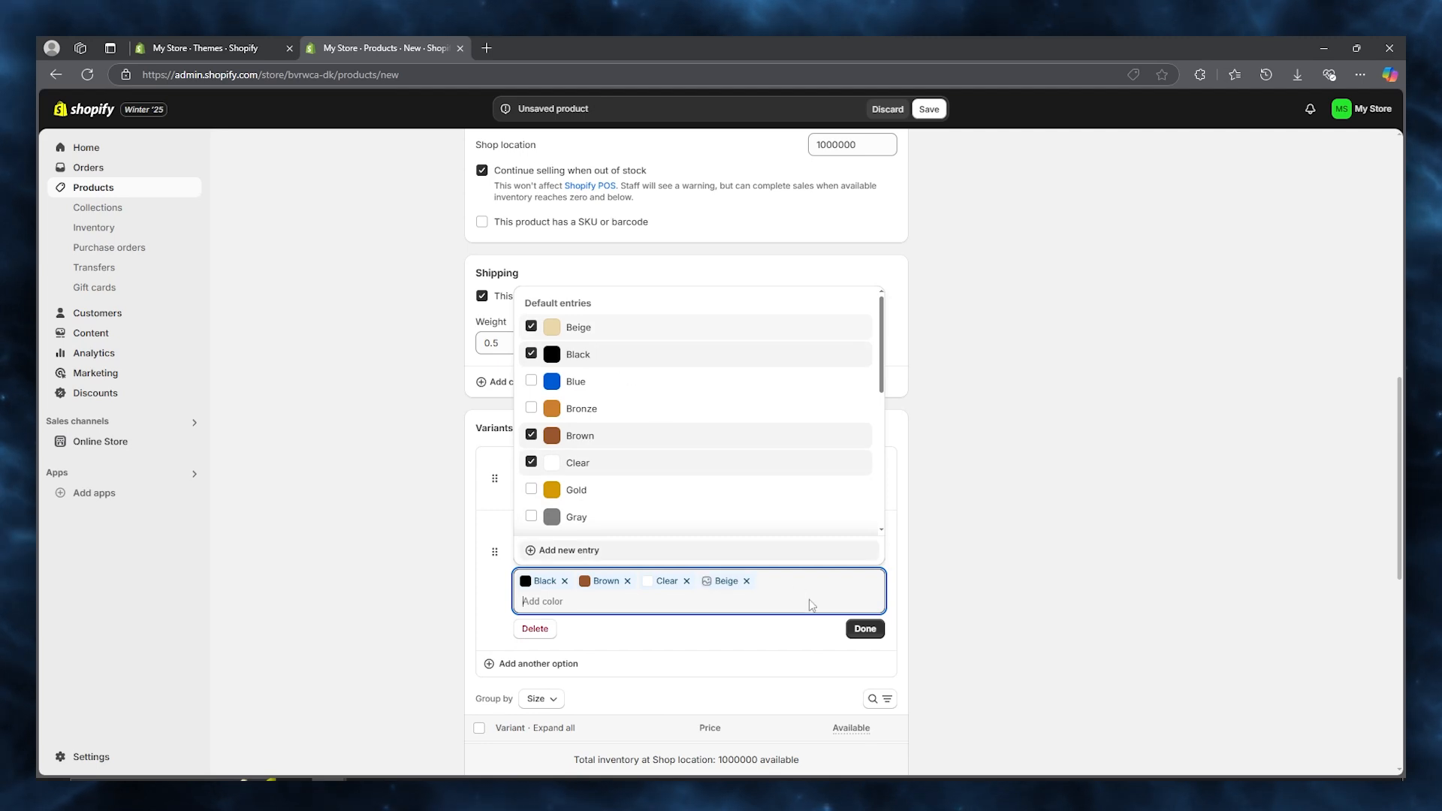
click(862, 629)
scroll(932, 594, down, 7)
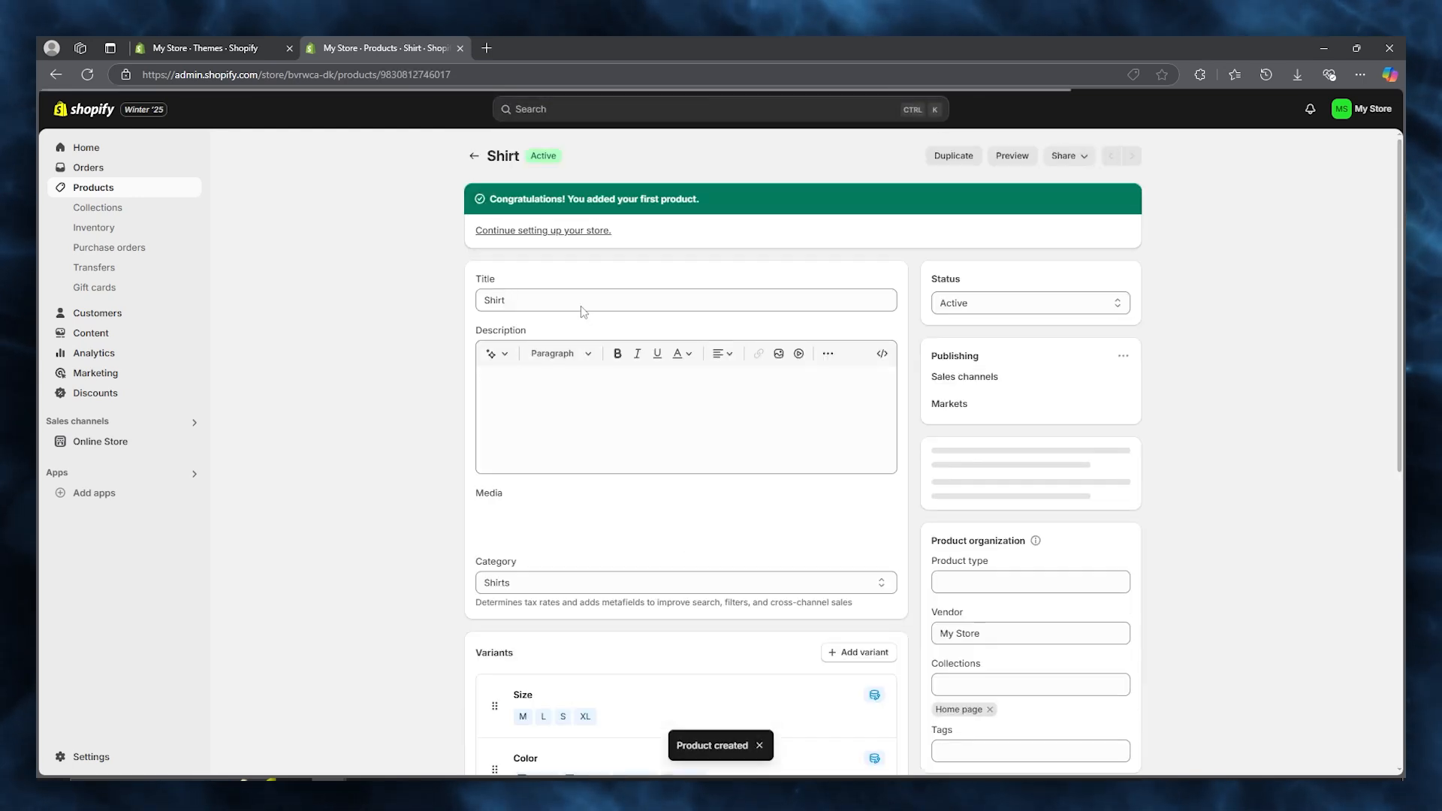
- Return to the product list and open the Crave theme from the online store's theme library for customization
click(474, 155)
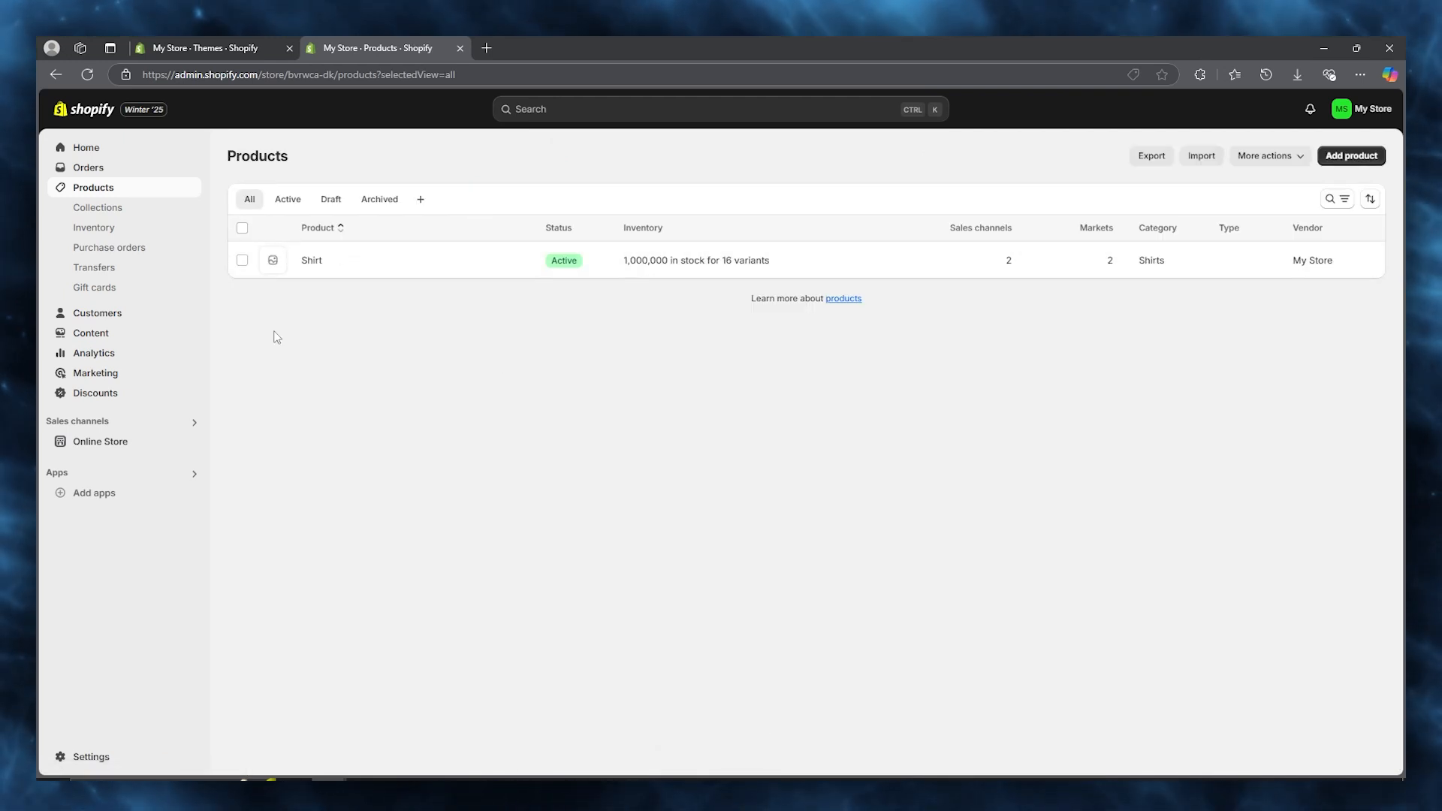
click(120, 445)
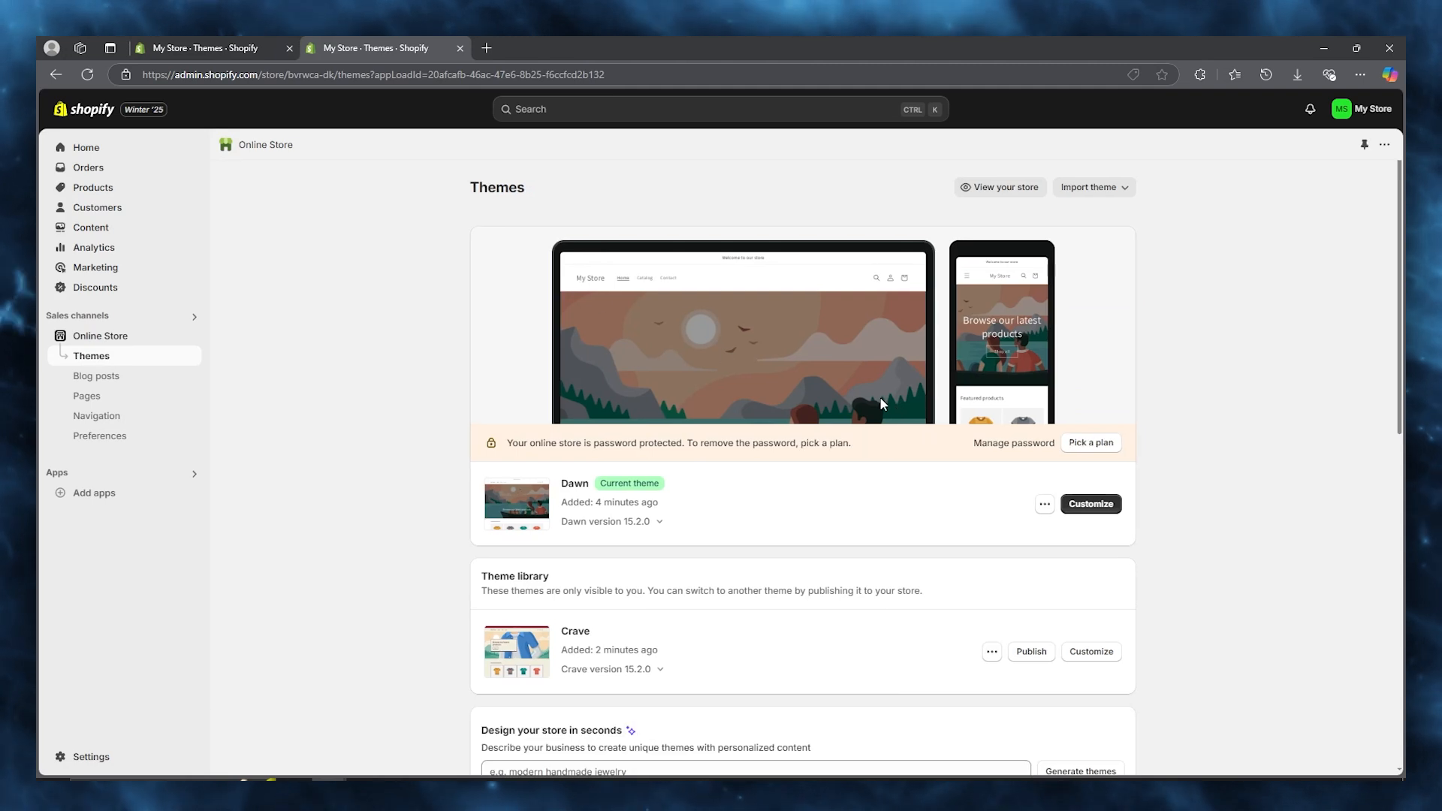
click(1082, 653)
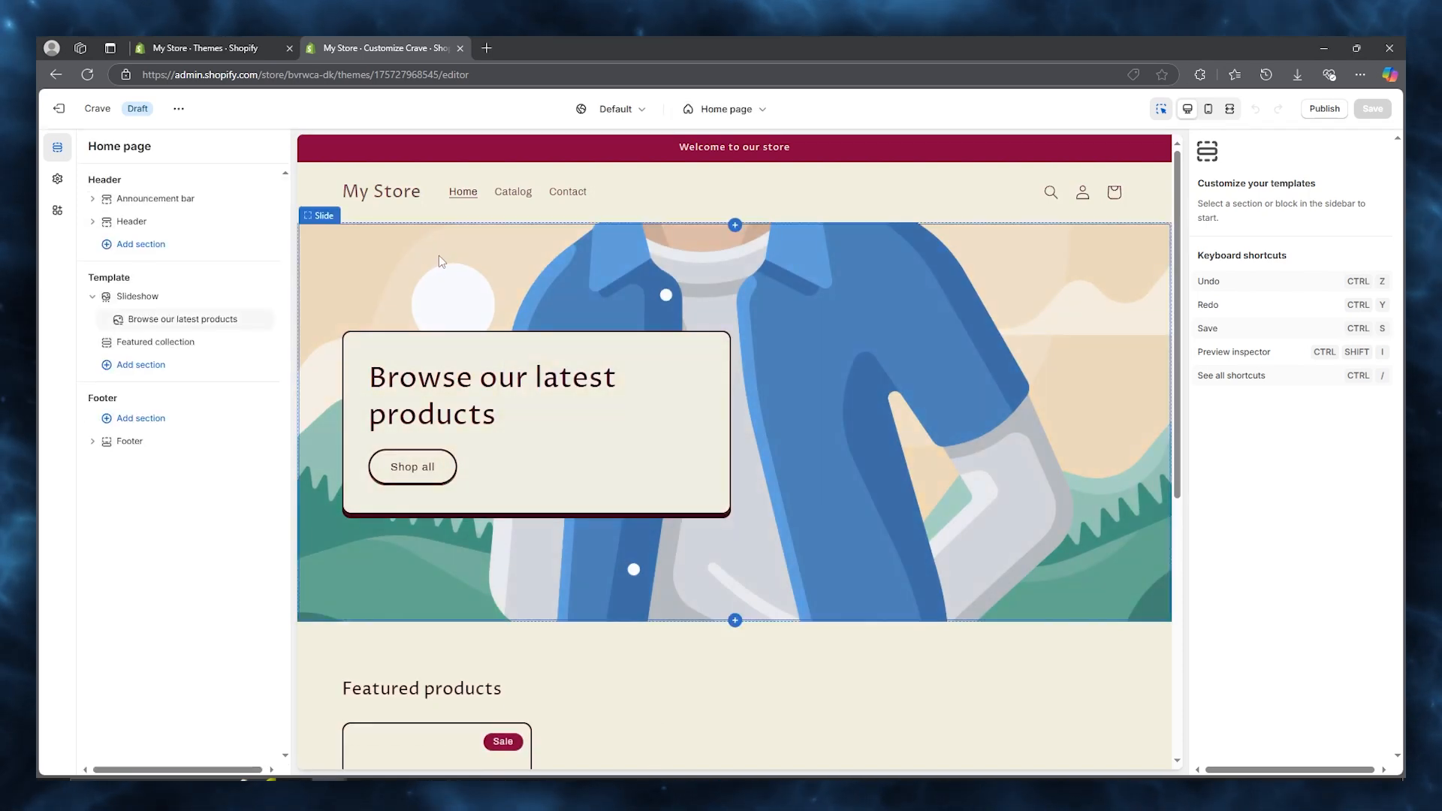
scroll(438, 256, down, 5)
scroll(558, 256, up, 5)
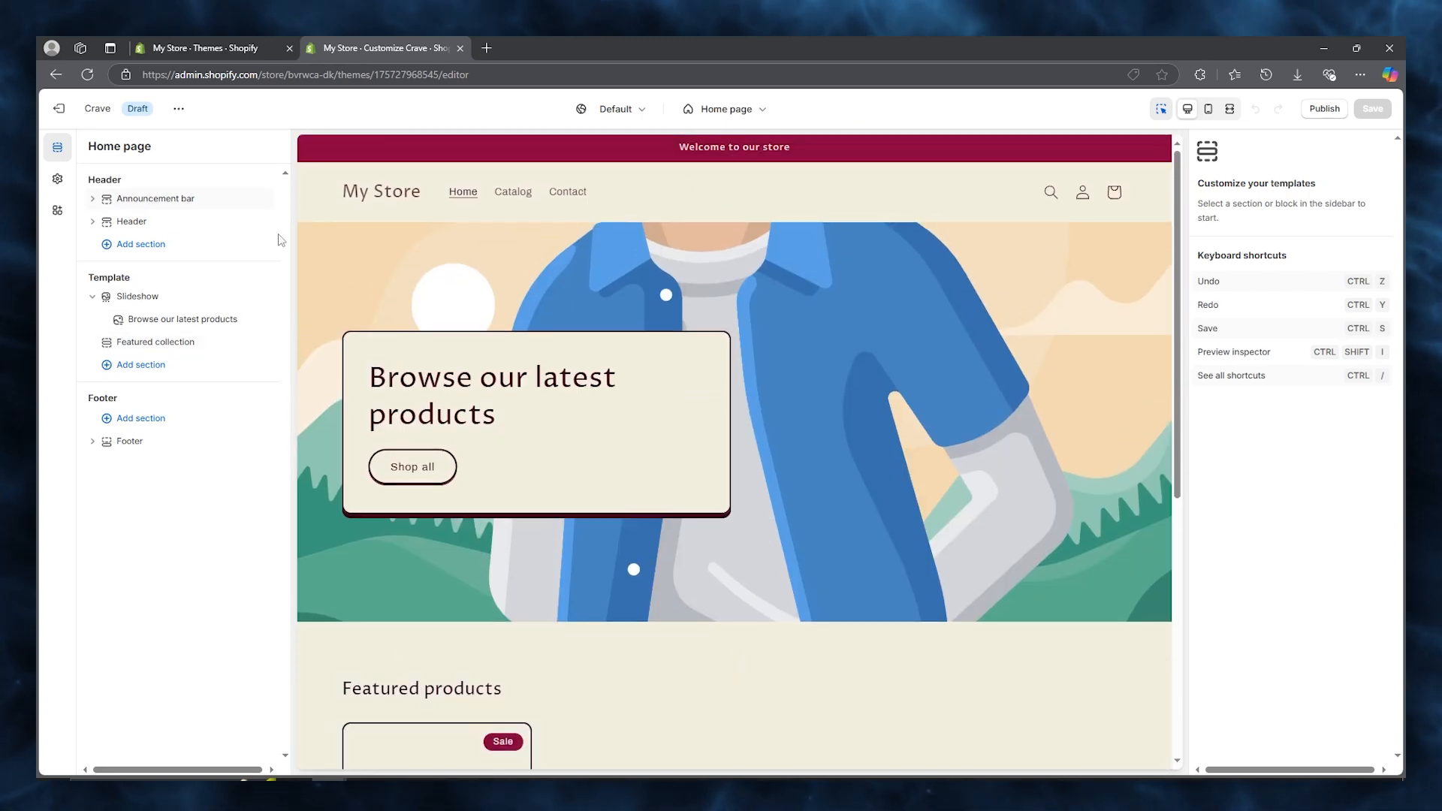
- Set the announcement bar's text to "50% Sale on all Winter Stock!"
click(174, 200)
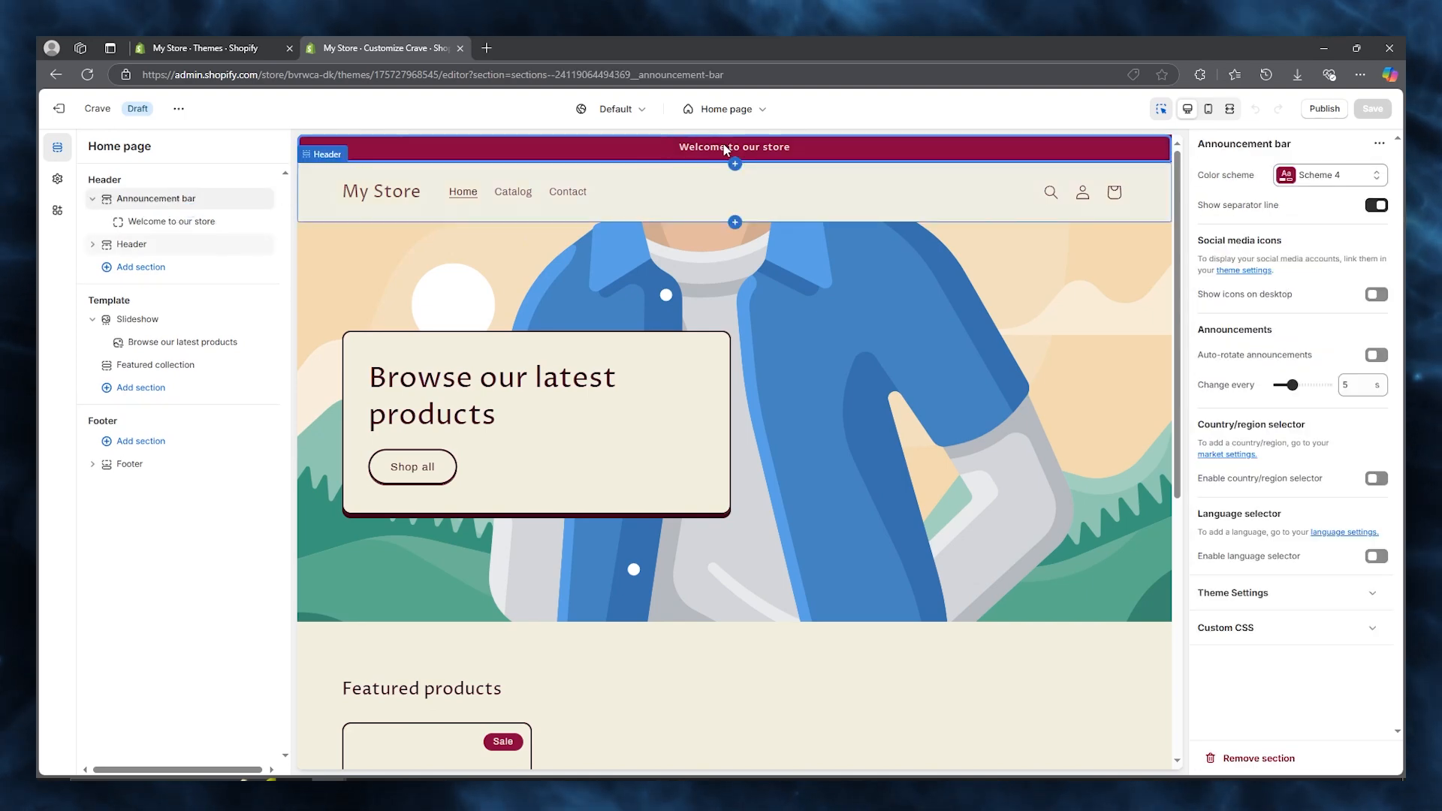
click(174, 222)
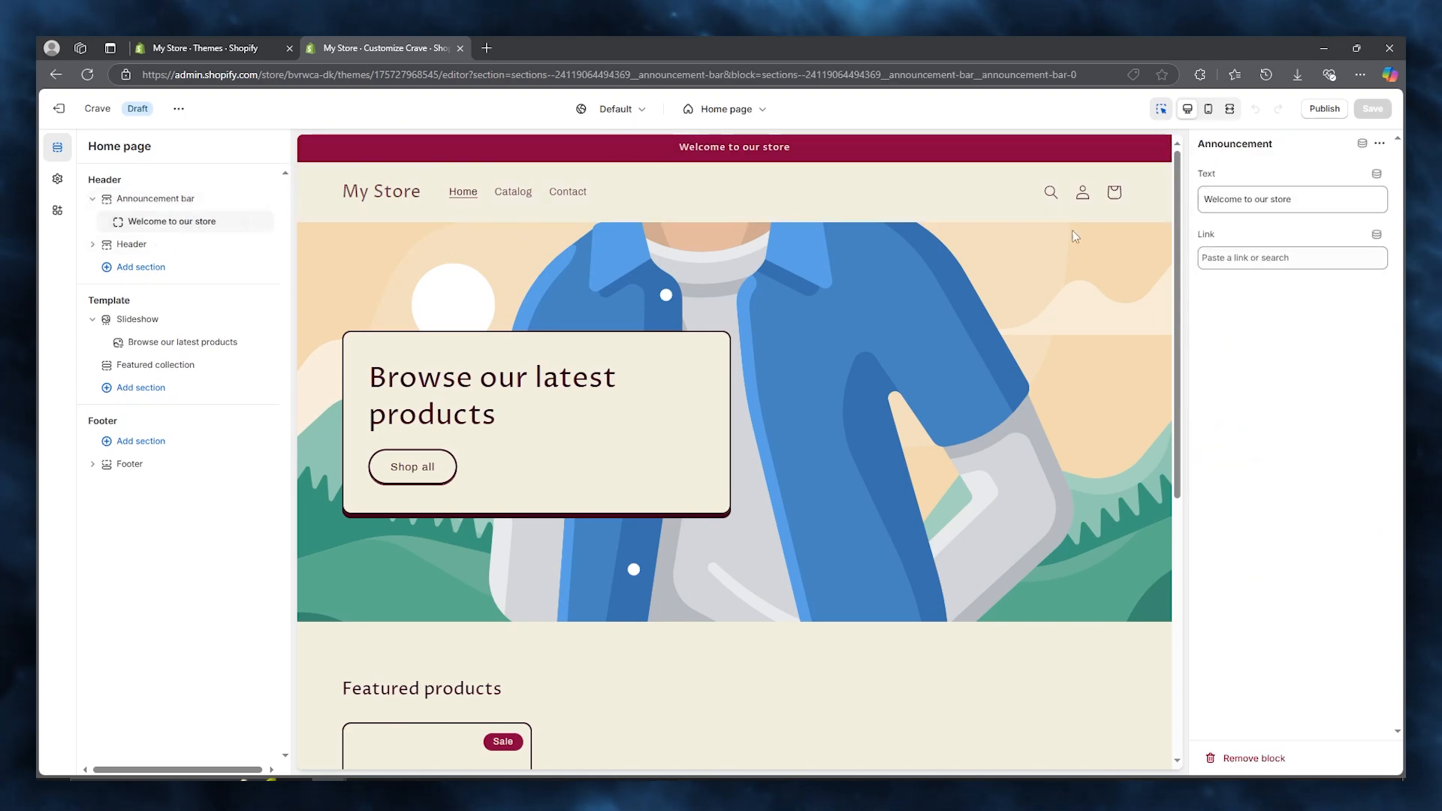
drag(1320, 203, 1196, 210)
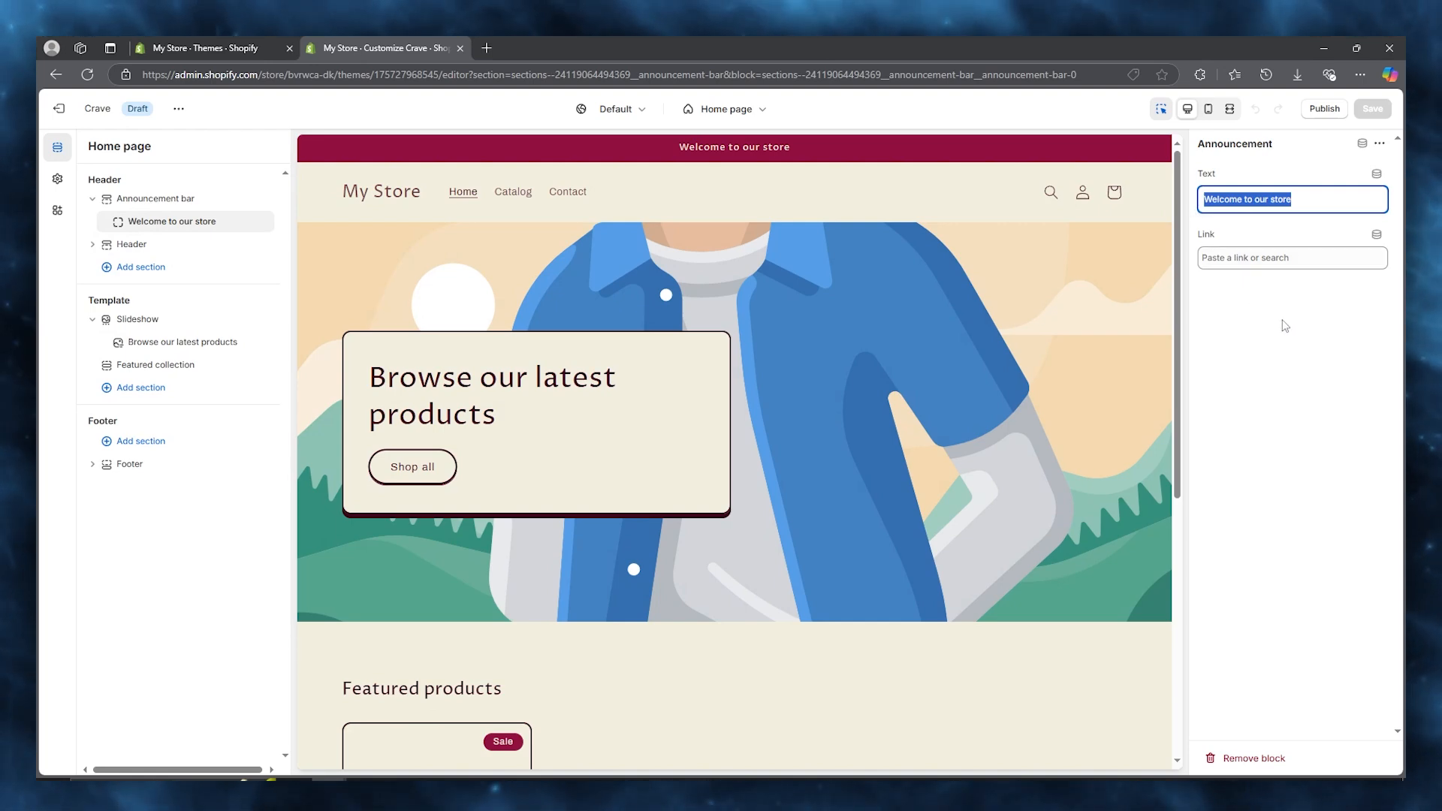
text(5-)
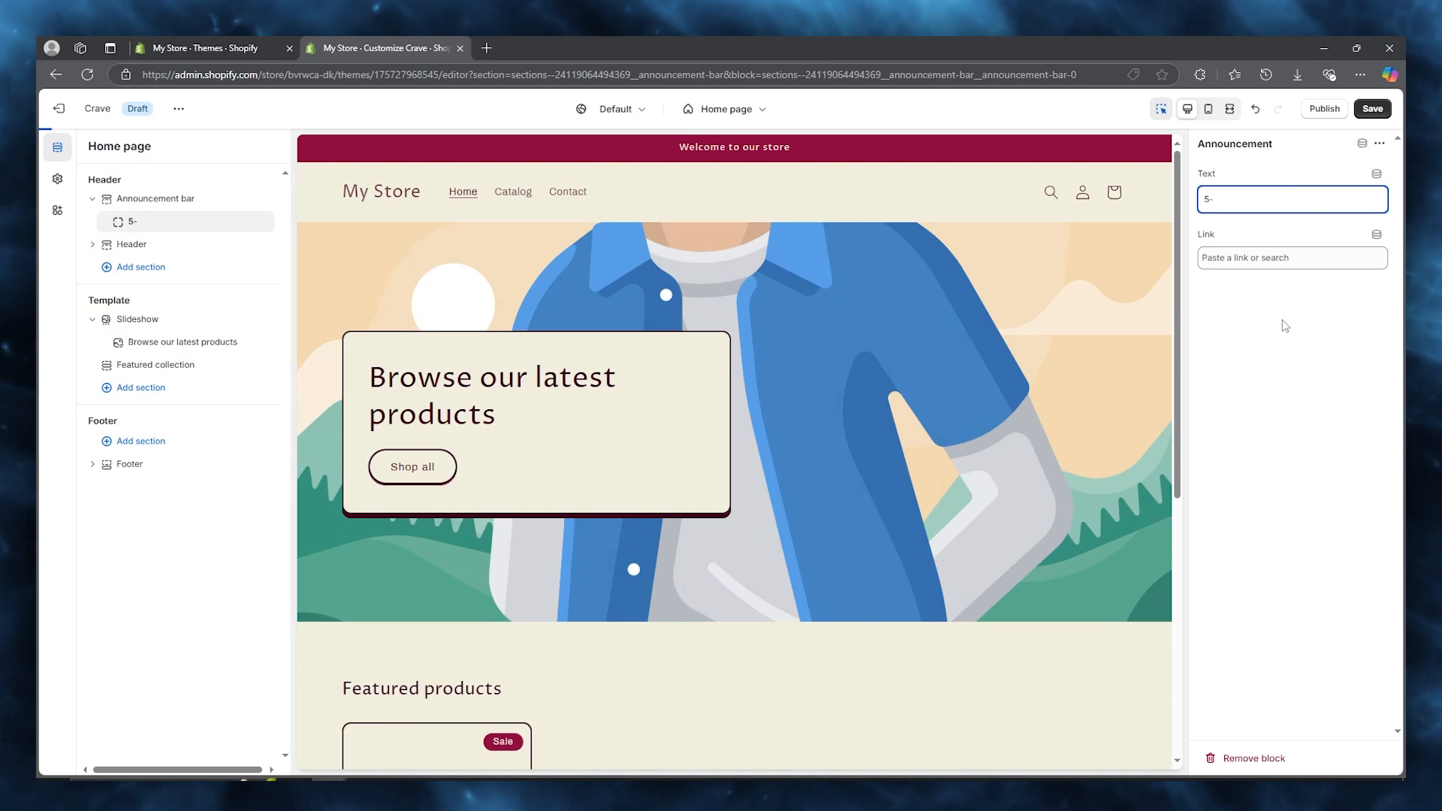
text(% s)
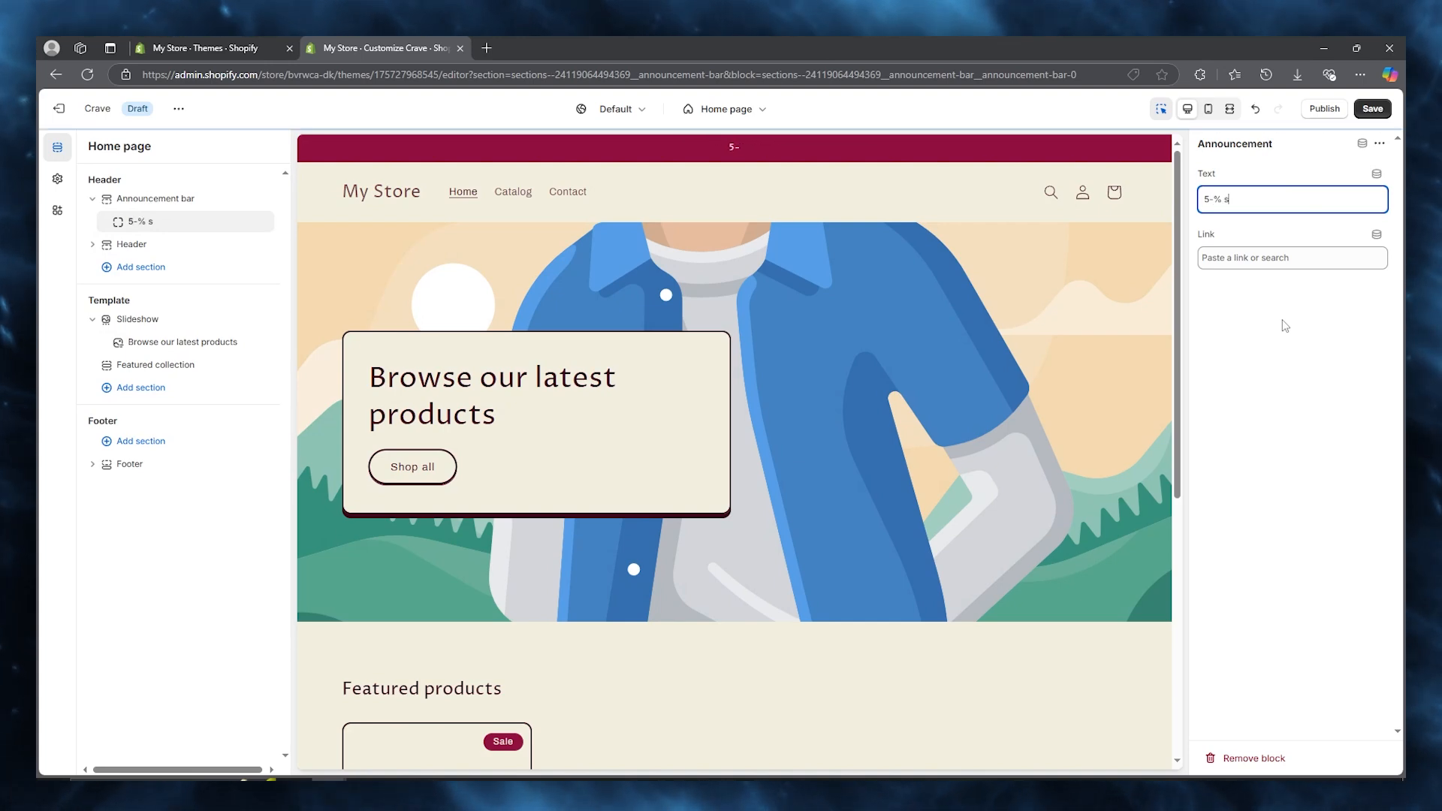
key(BackSpace)
key(BackSpace)
key(BackSpace)
key(BackSpace)
key(BackSpace)
text(50)
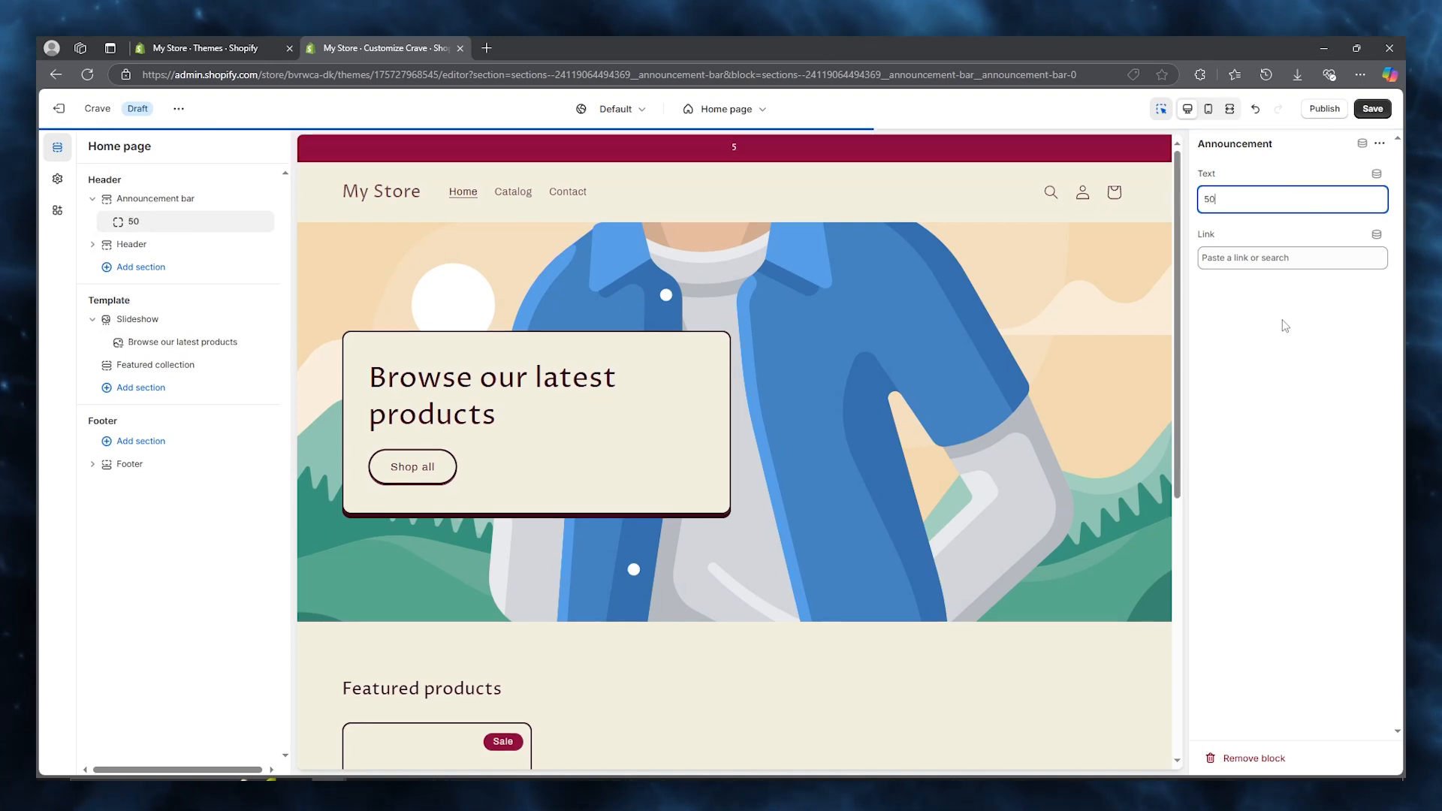
text(% Sale on)
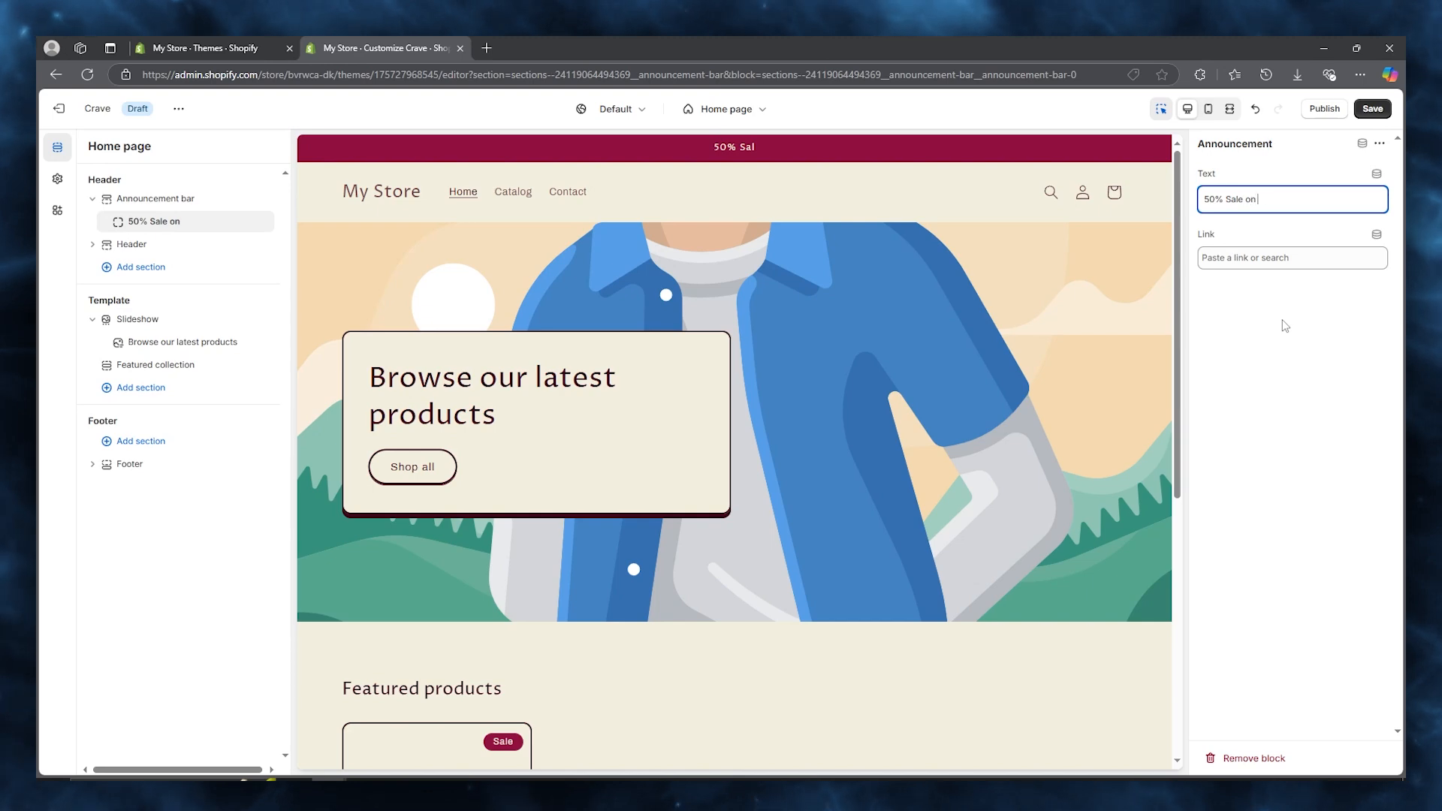
text( all Win)
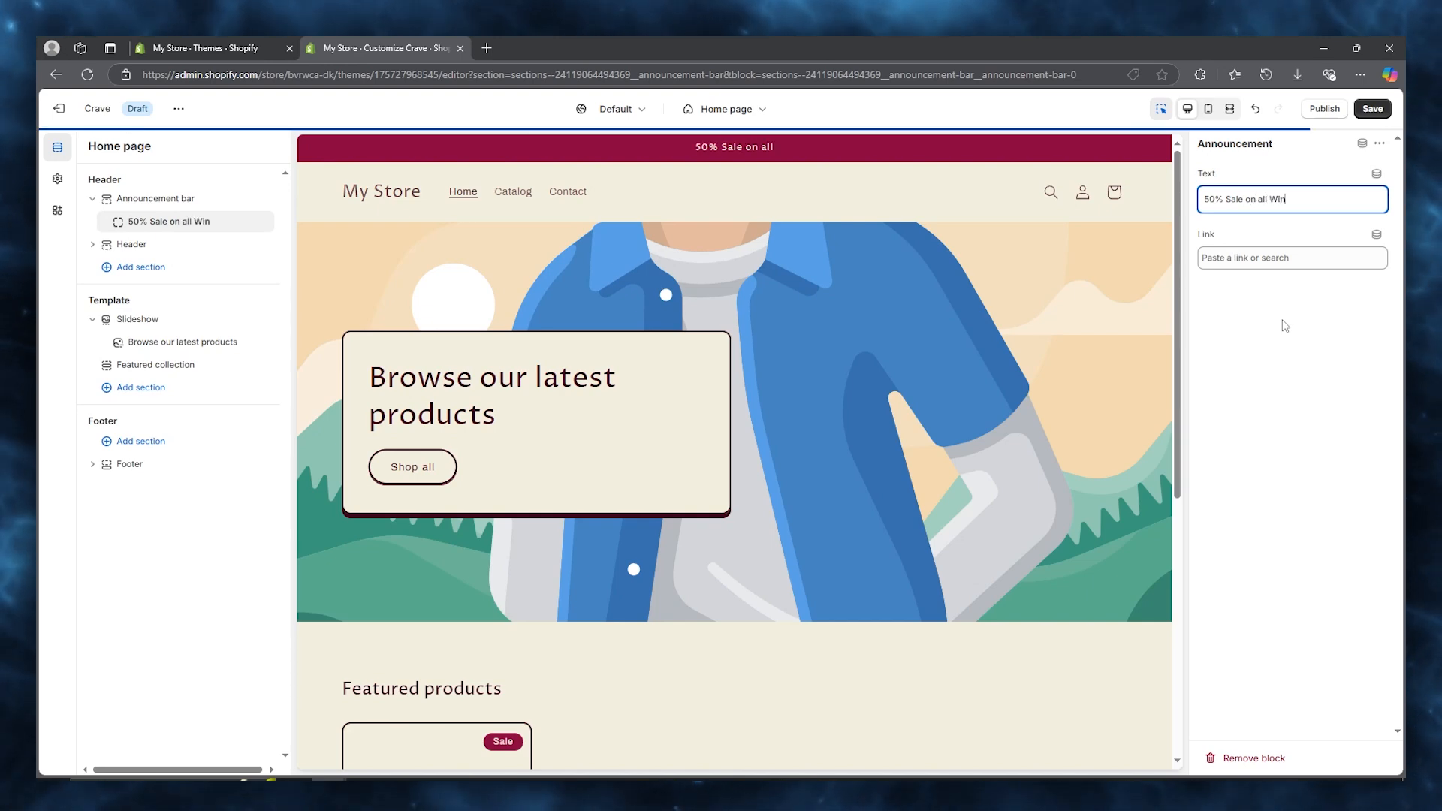
text(ter Stock!)
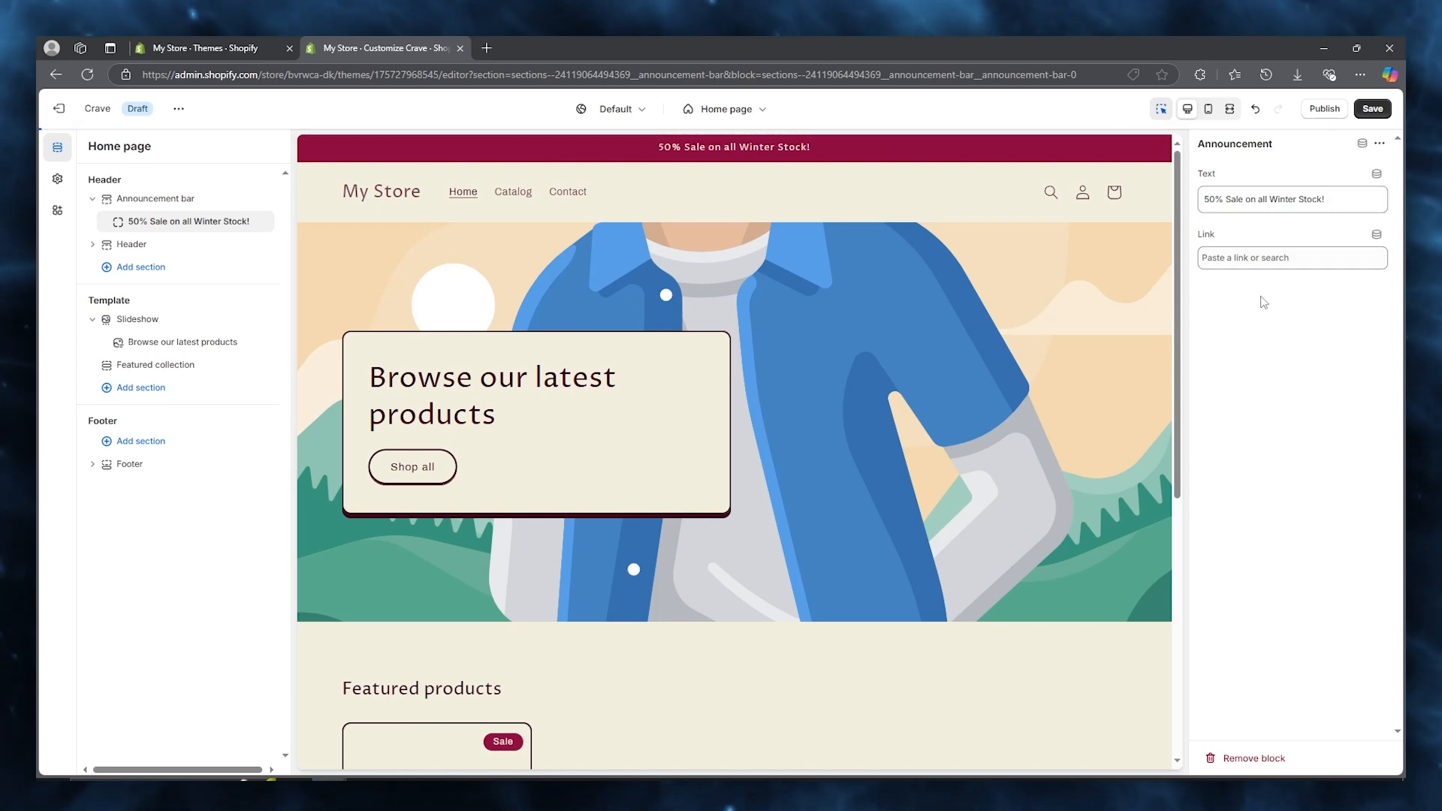
- Inspect the header section and upload the image "Untitled design (1)" as the store logo in the theme settings
click(183, 248)
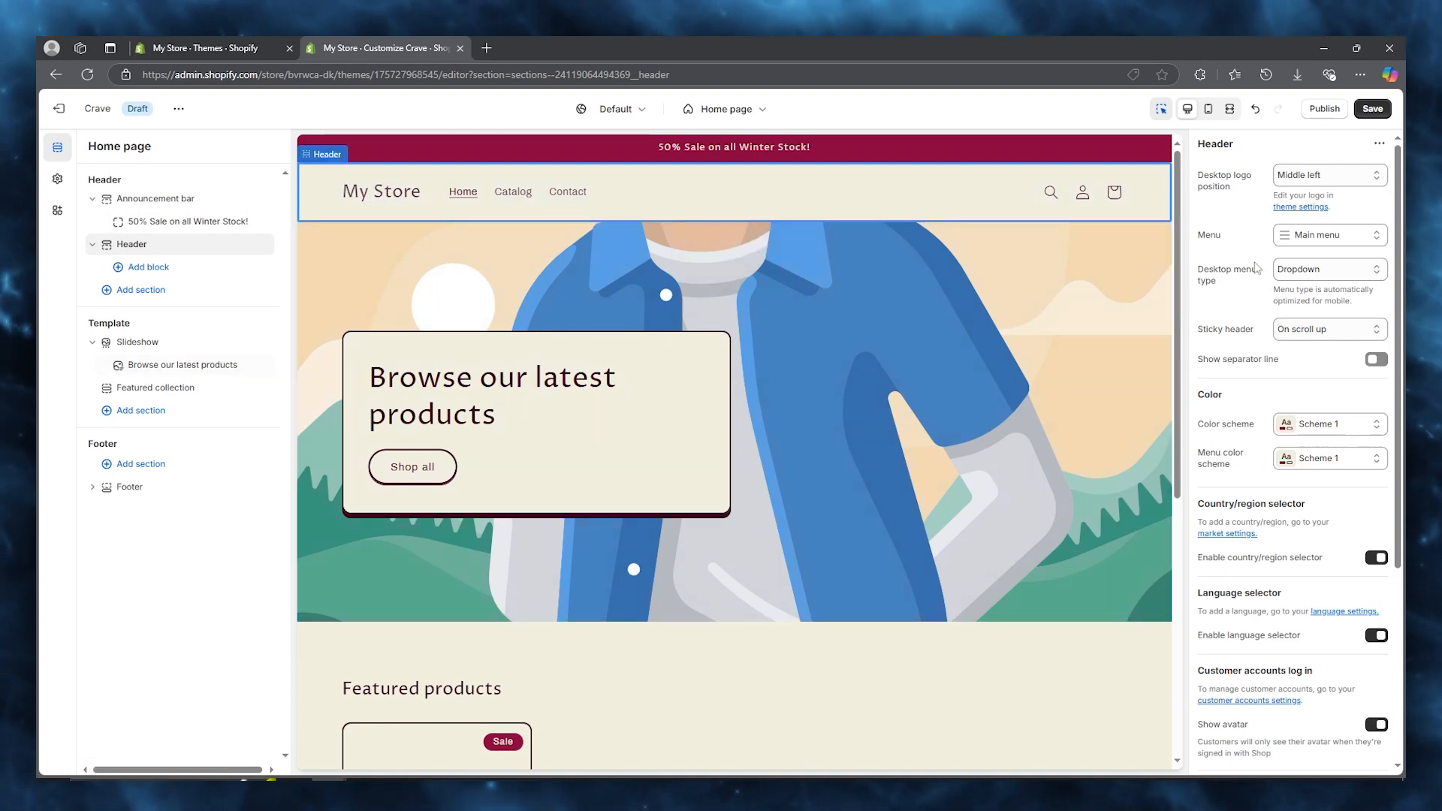
scroll(1257, 268, down, 4)
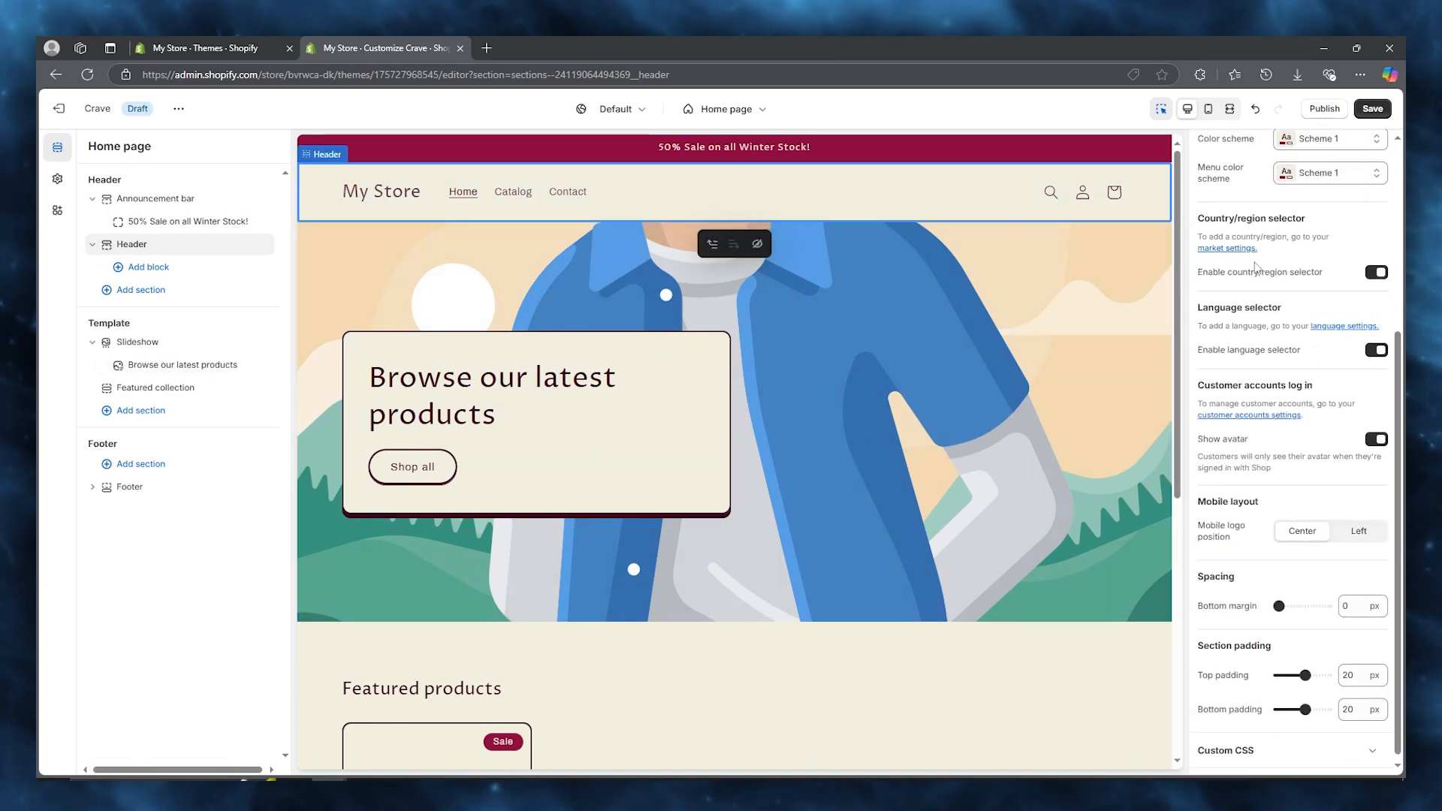
click(396, 197)
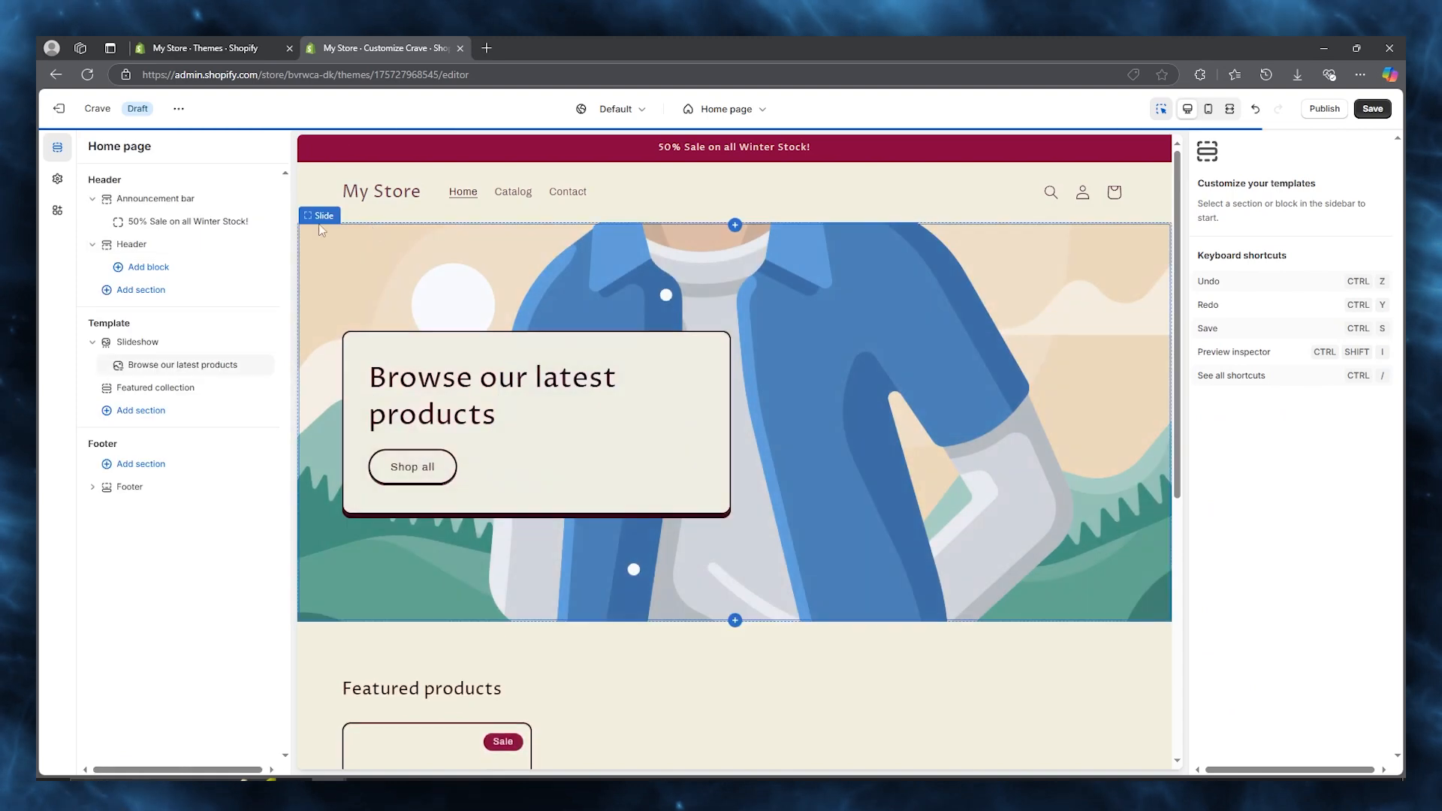
click(834, 209)
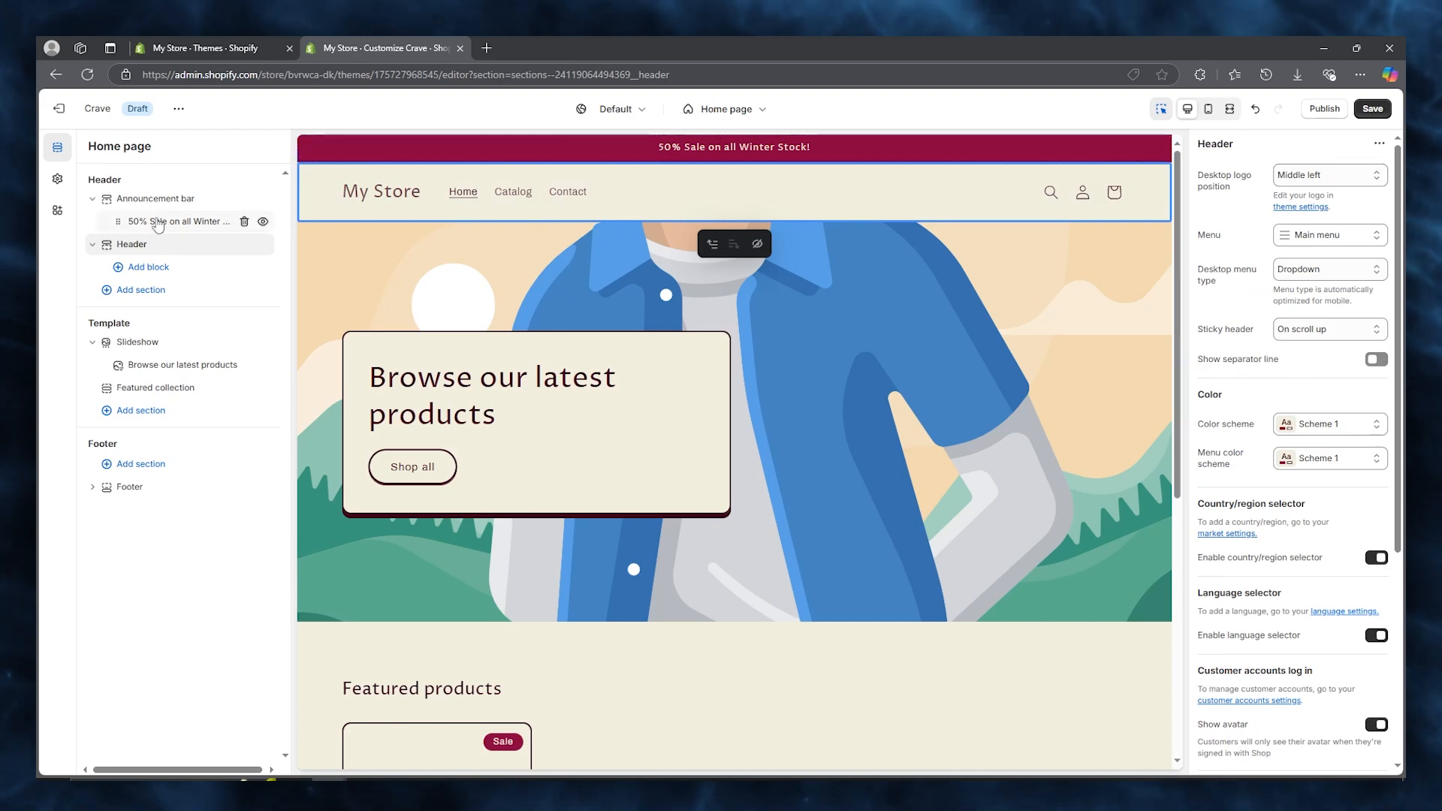
click(57, 179)
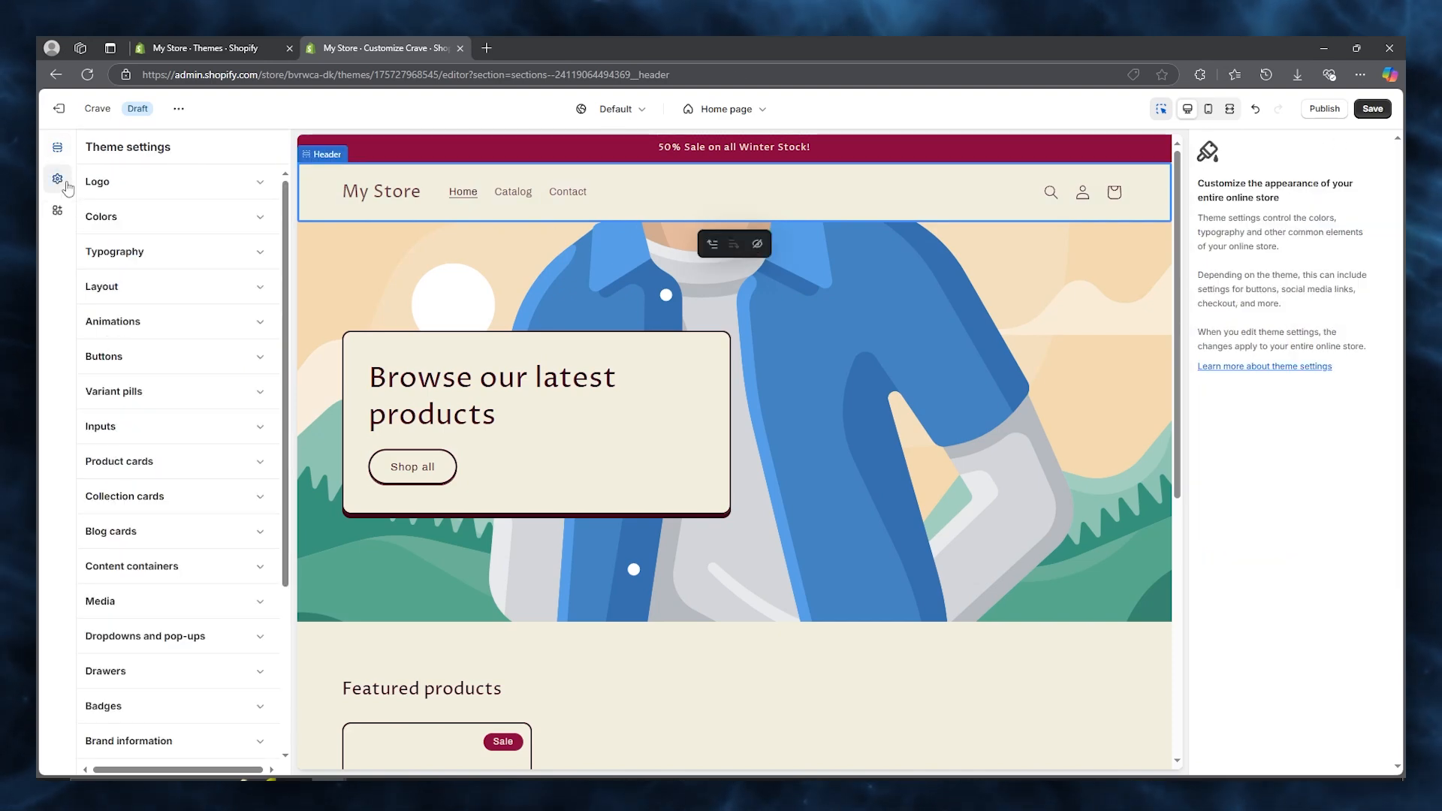
click(149, 184)
click(205, 231)
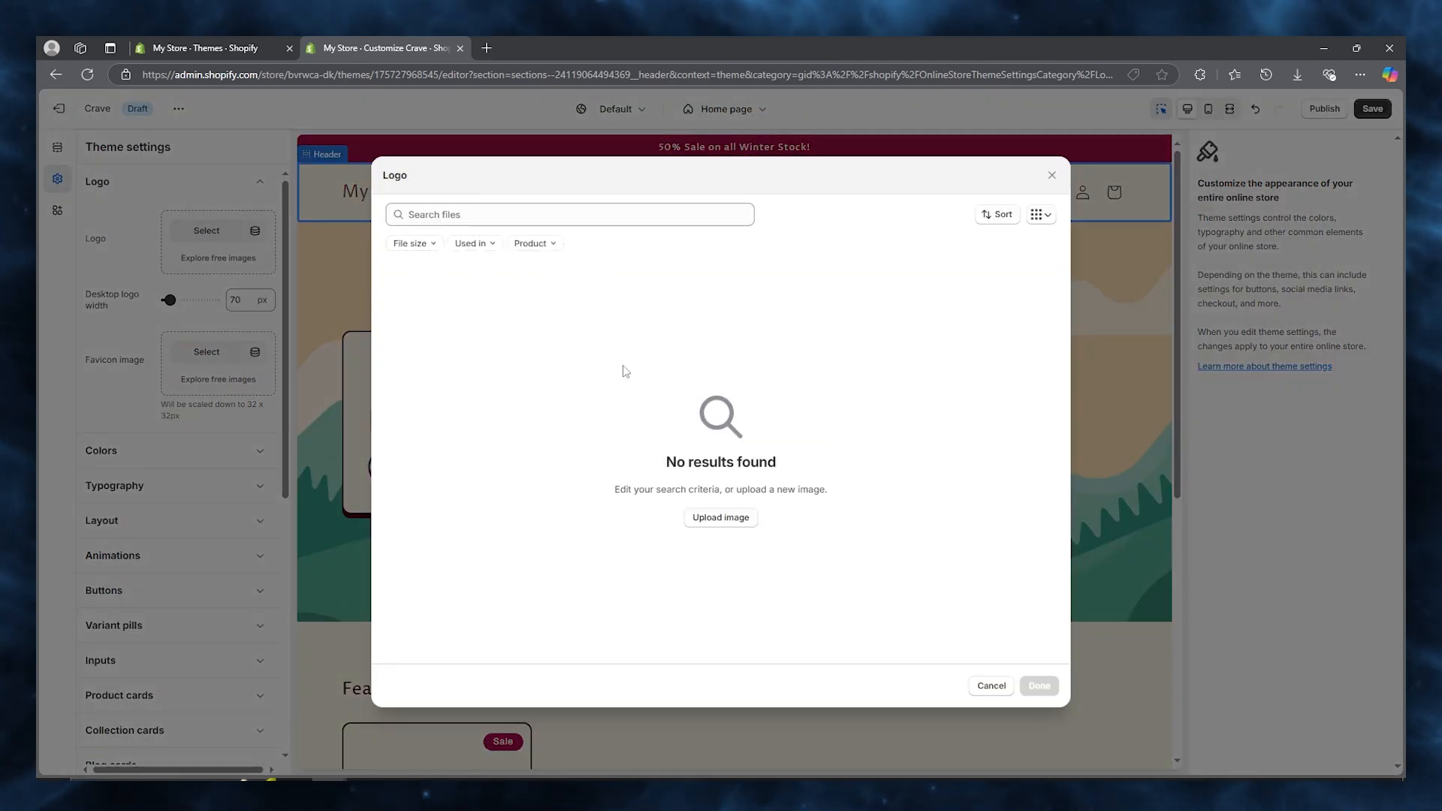
click(721, 519)
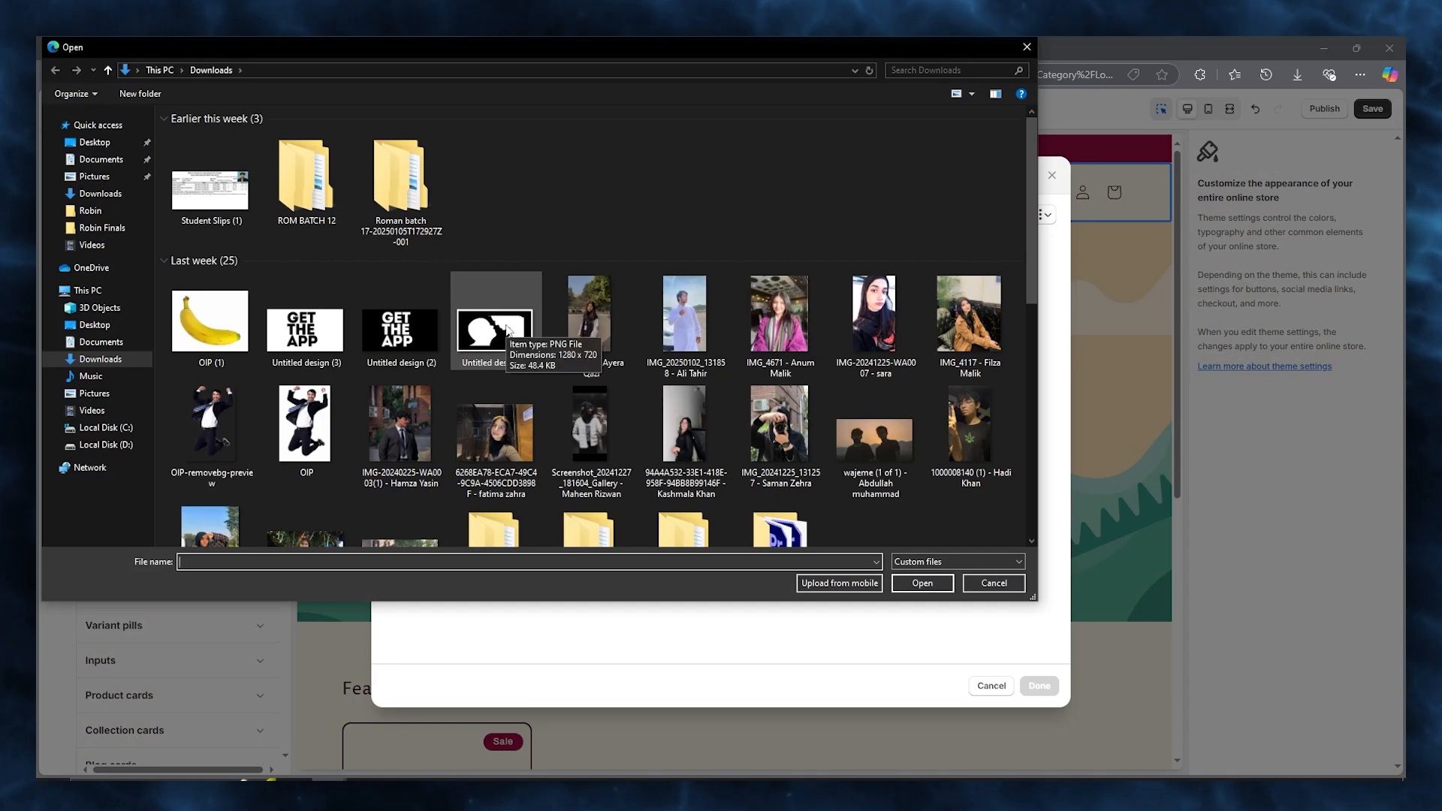
double_click(459, 342)
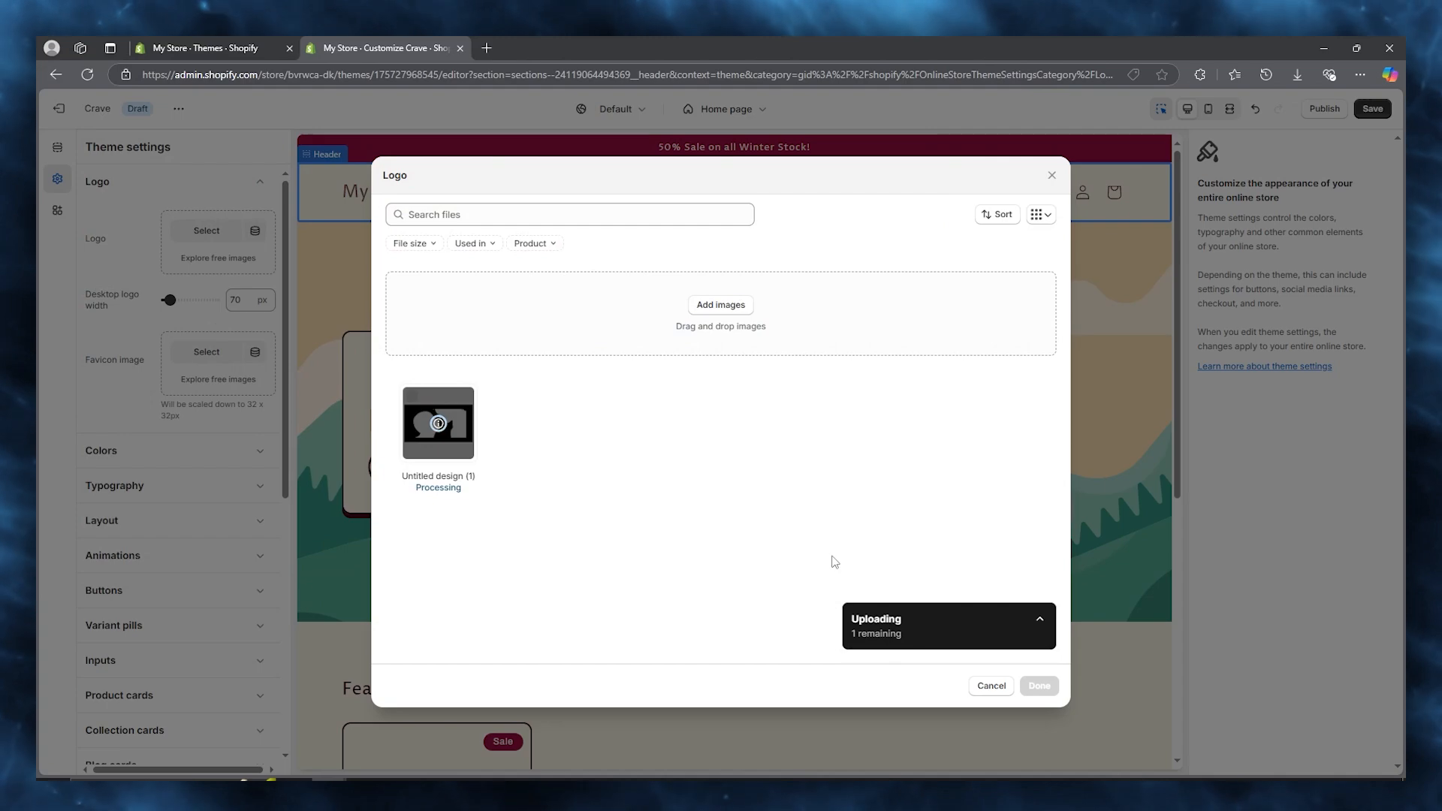
click(1039, 687)
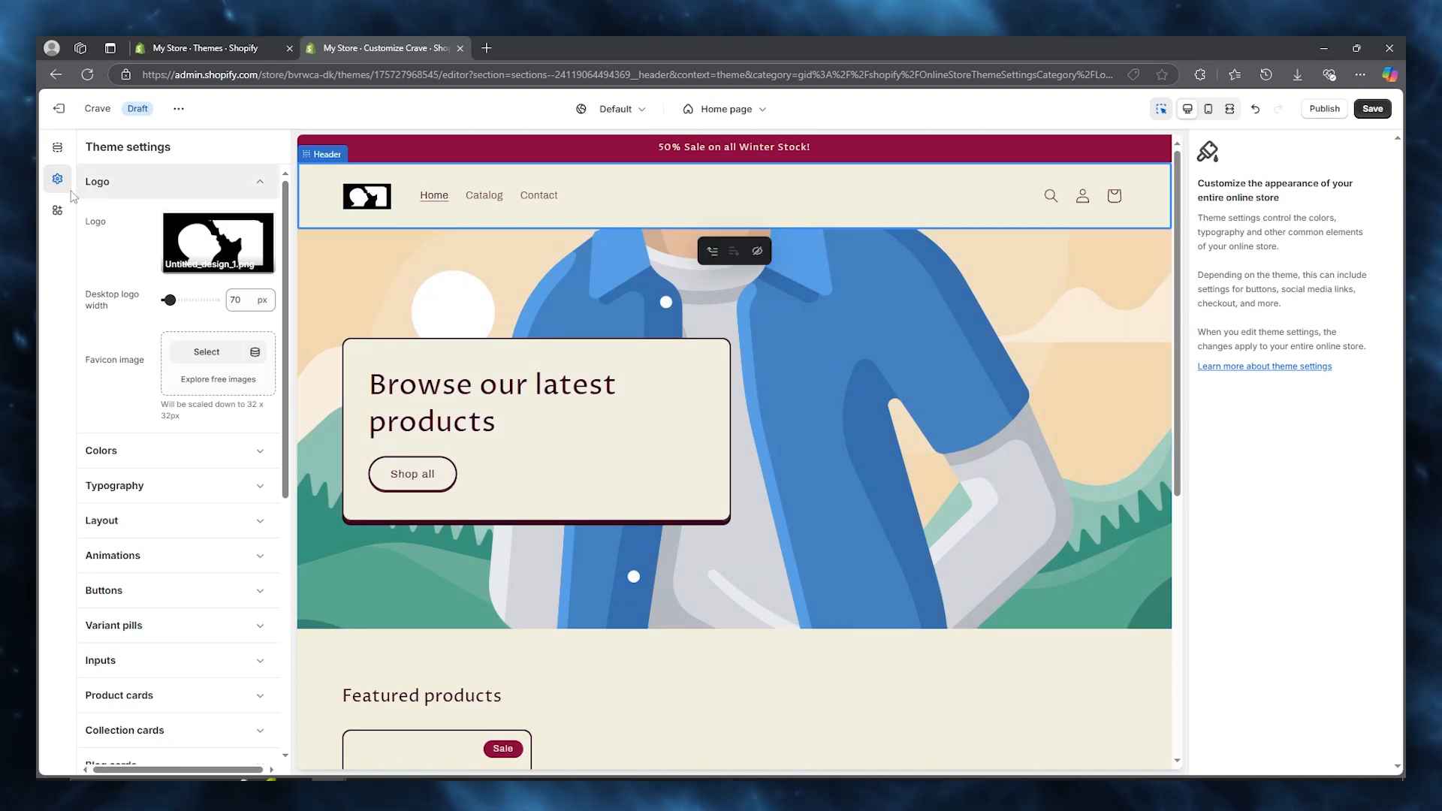
click(157, 180)
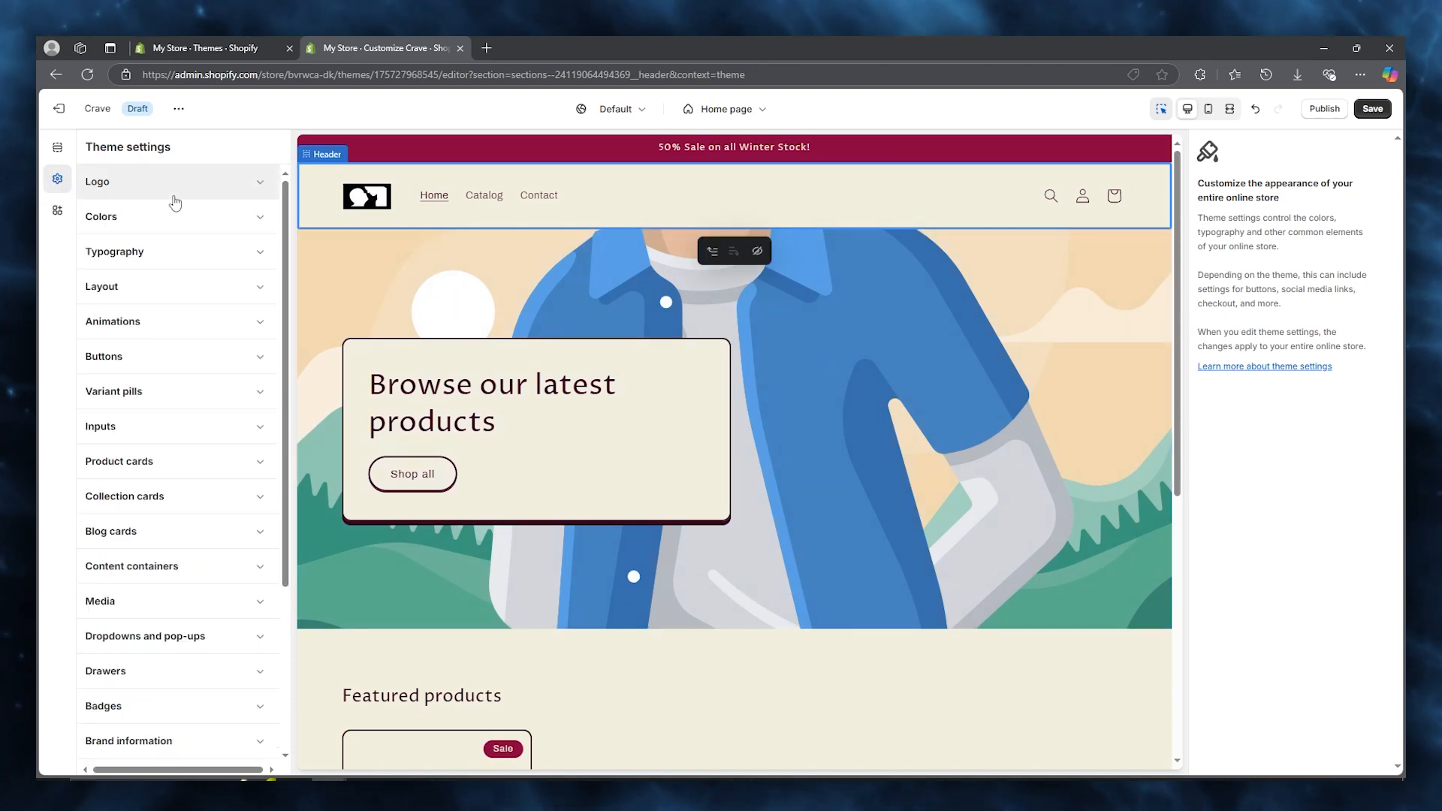
- Examine the theme's color schemes, typography options and remaining theme settings categories
click(190, 217)
scroll(513, 282, down, 7)
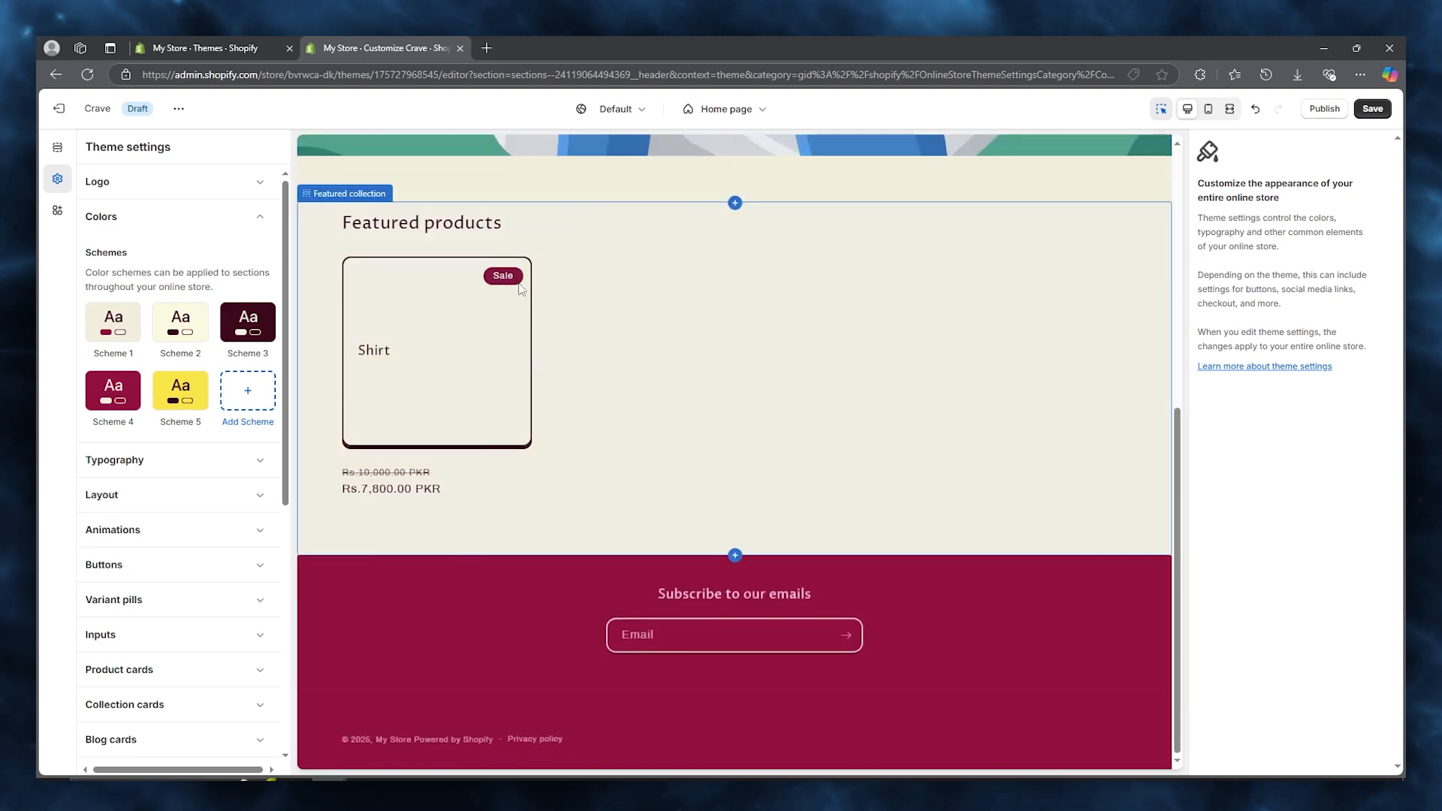
scroll(513, 282, up, 7)
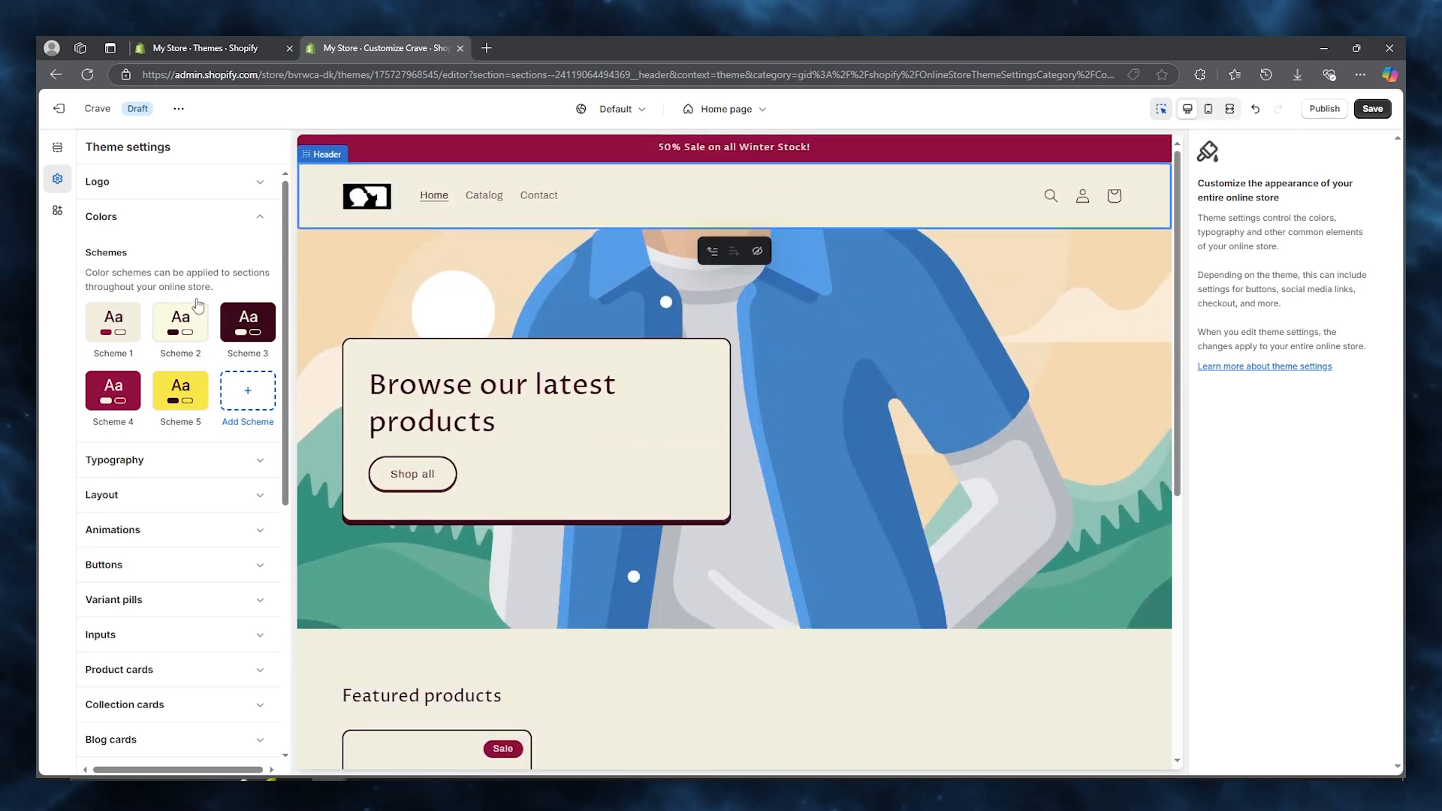
click(249, 224)
click(228, 263)
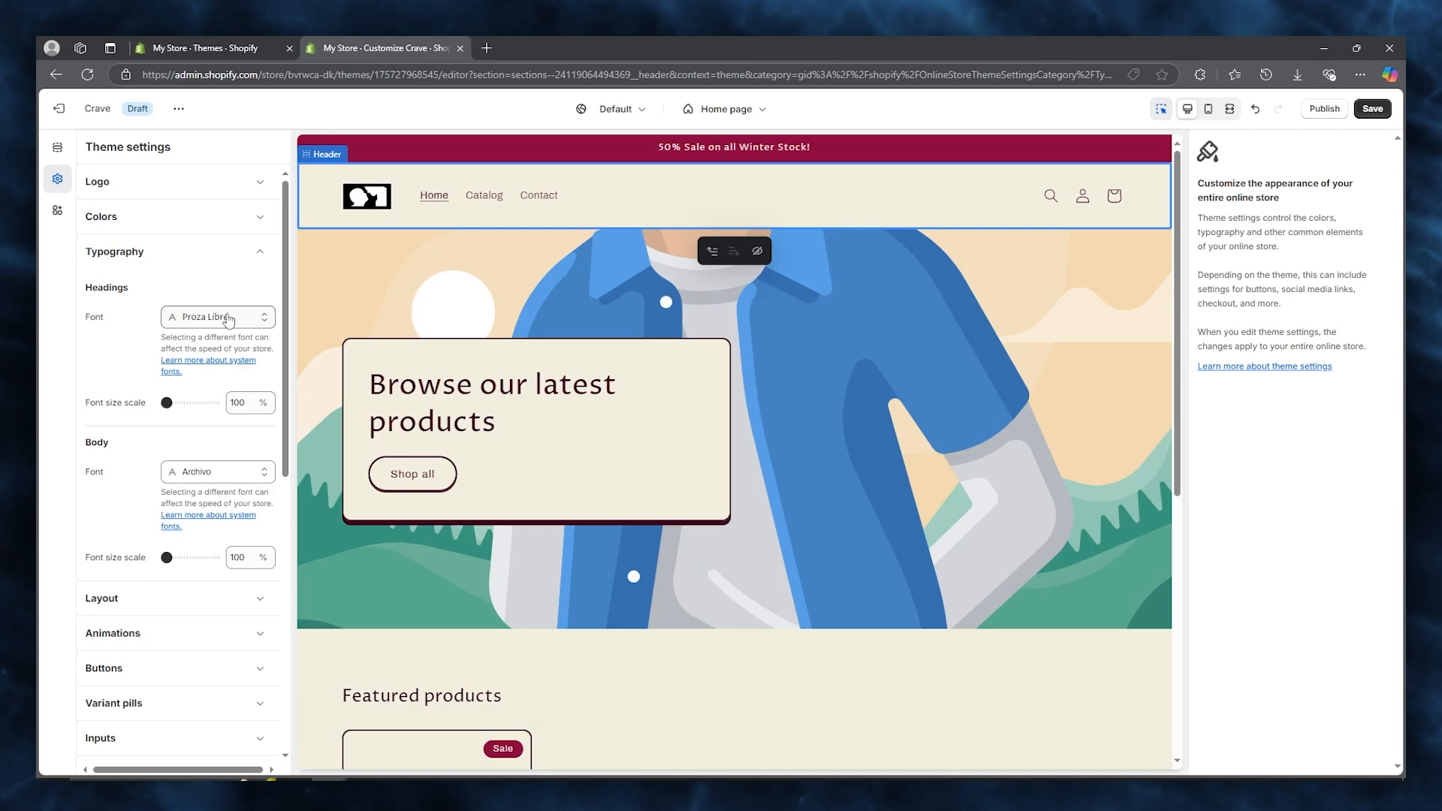
click(245, 253)
scroll(203, 387, down, 4)
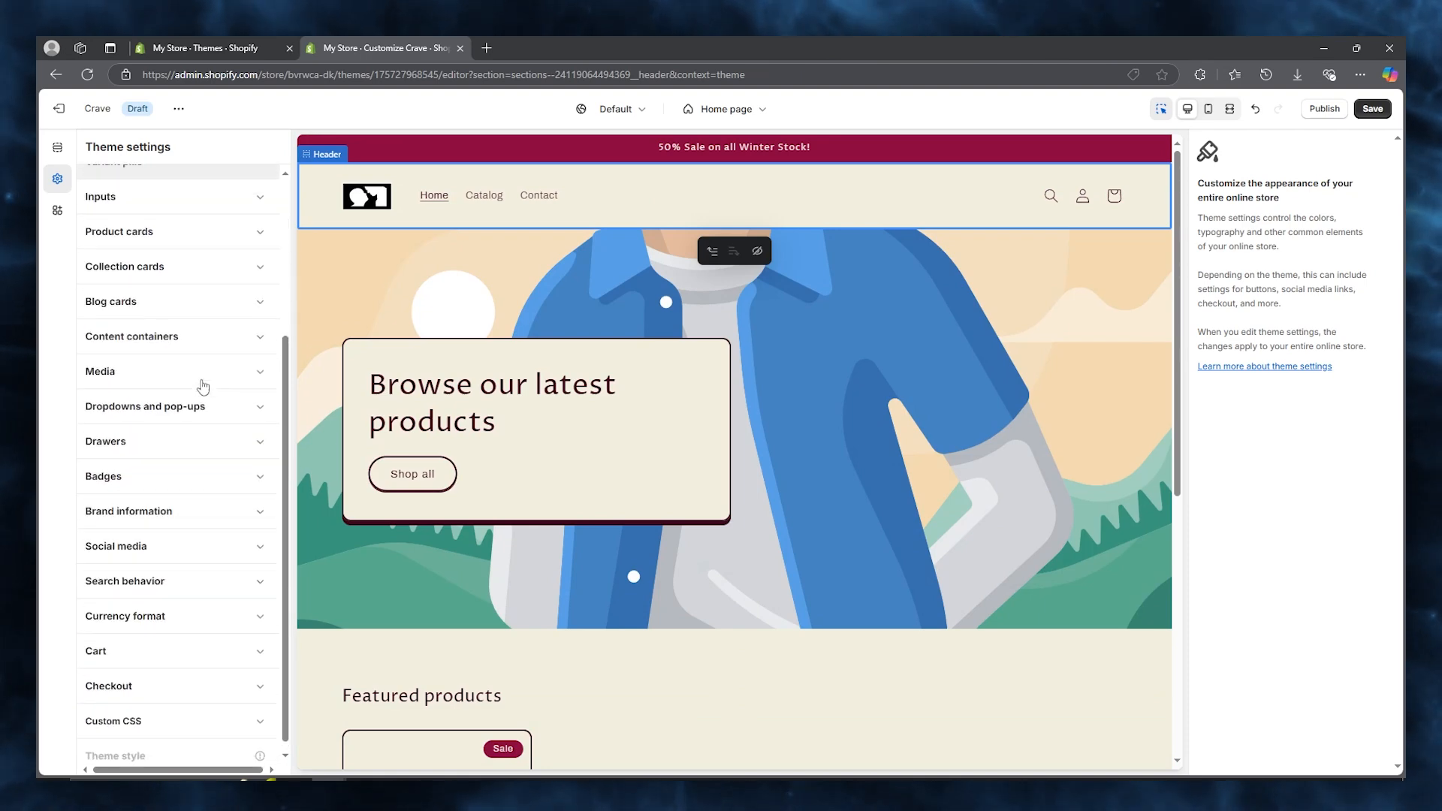
scroll(203, 387, up, 3)
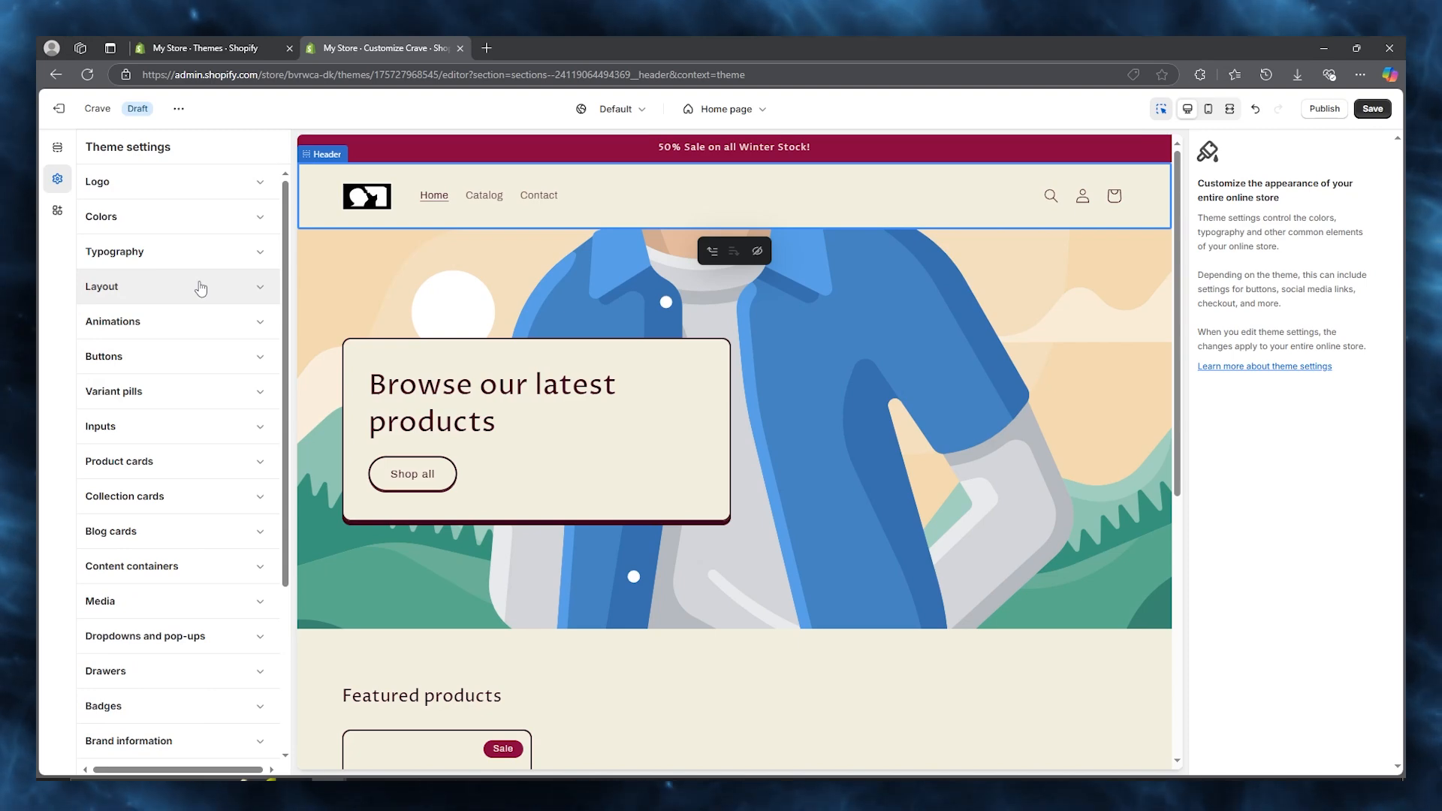
- Add an "Image with text" section to the home page template below the featured collection
click(57, 148)
click(395, 277)
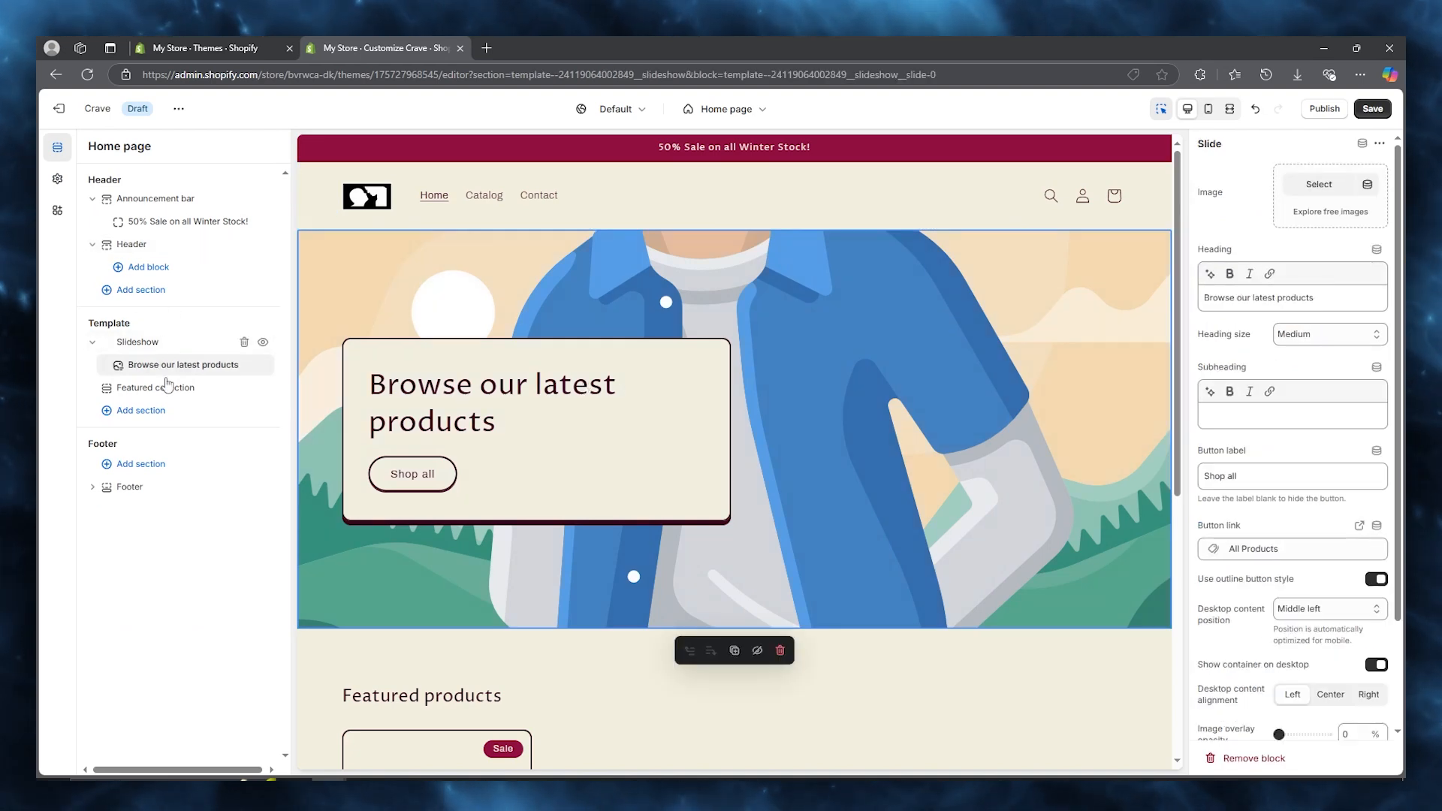
click(158, 413)
scroll(375, 511, down, 2)
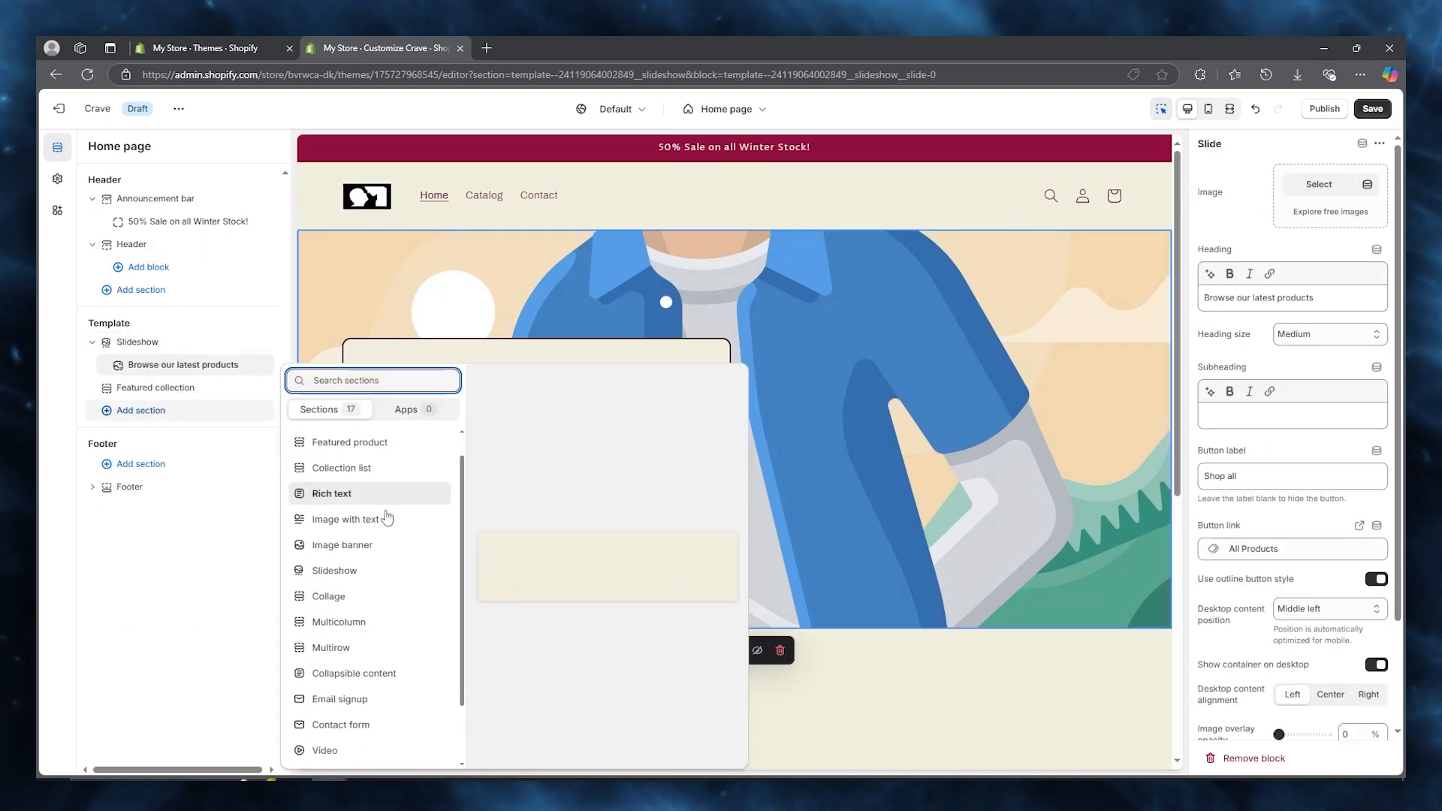
scroll(378, 517, up, 2)
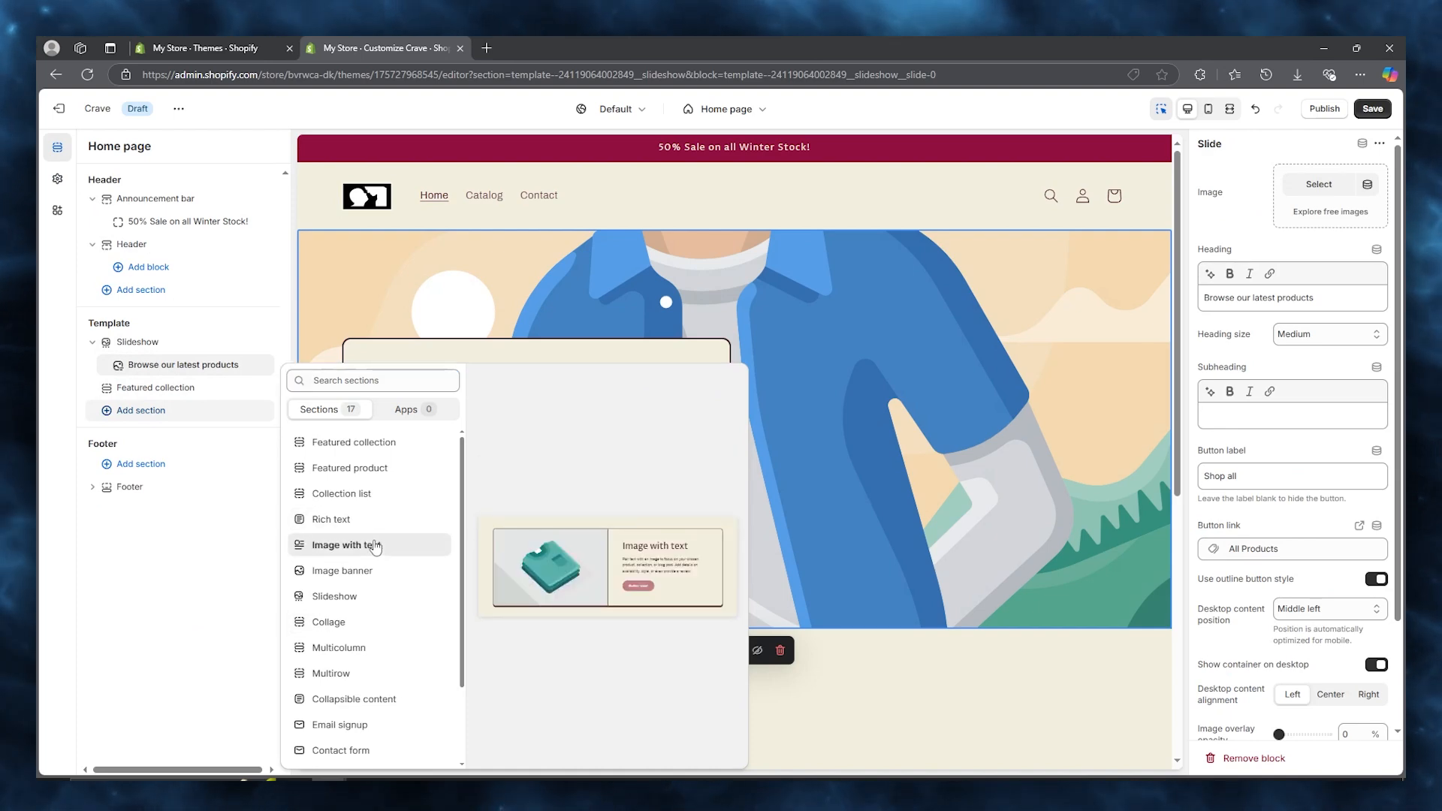
click(375, 547)
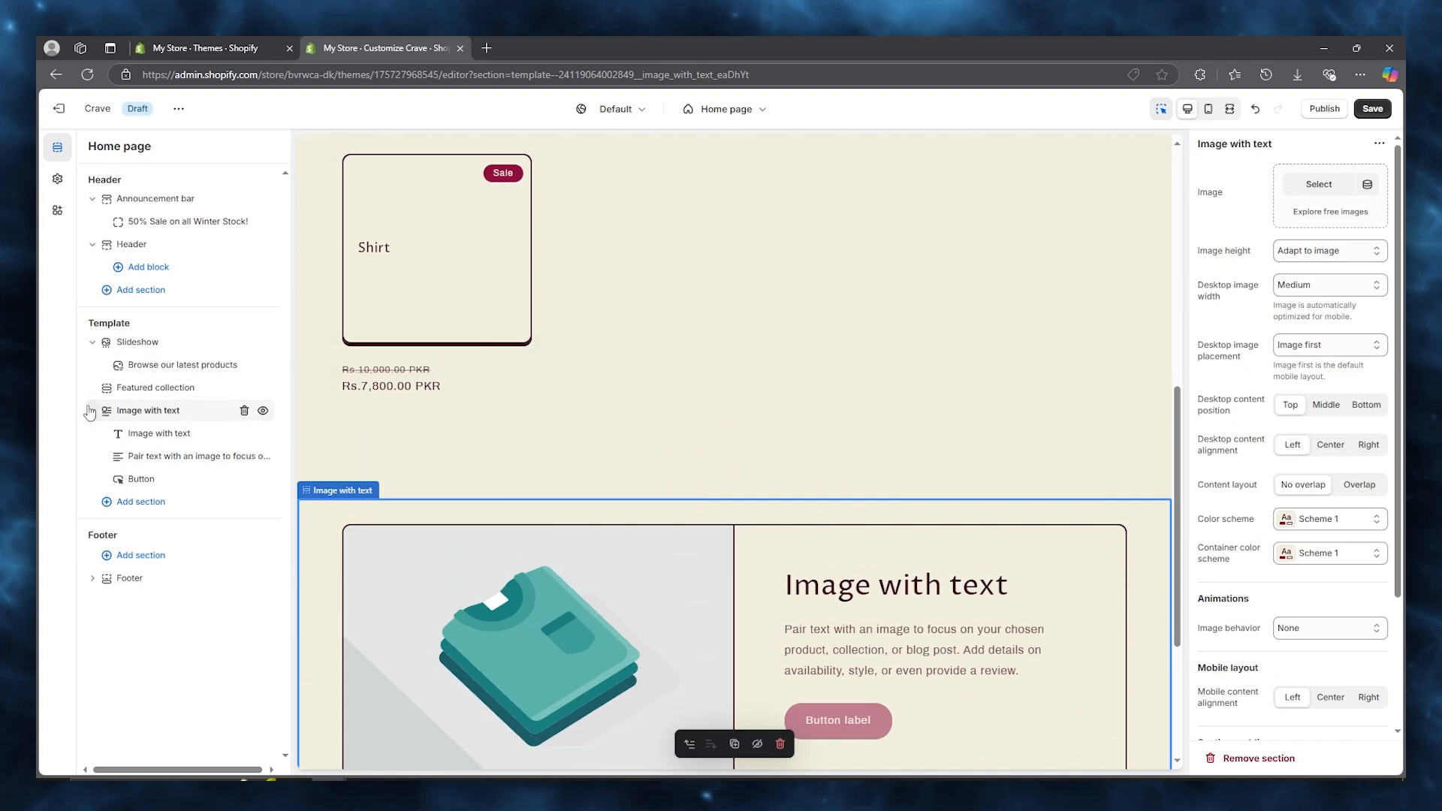
- Reorder the "Image with text" section so it sits between the slideshow and the featured collection
drag(109, 411, 121, 344)
scroll(613, 418, down, 3)
scroll(613, 418, up, 3)
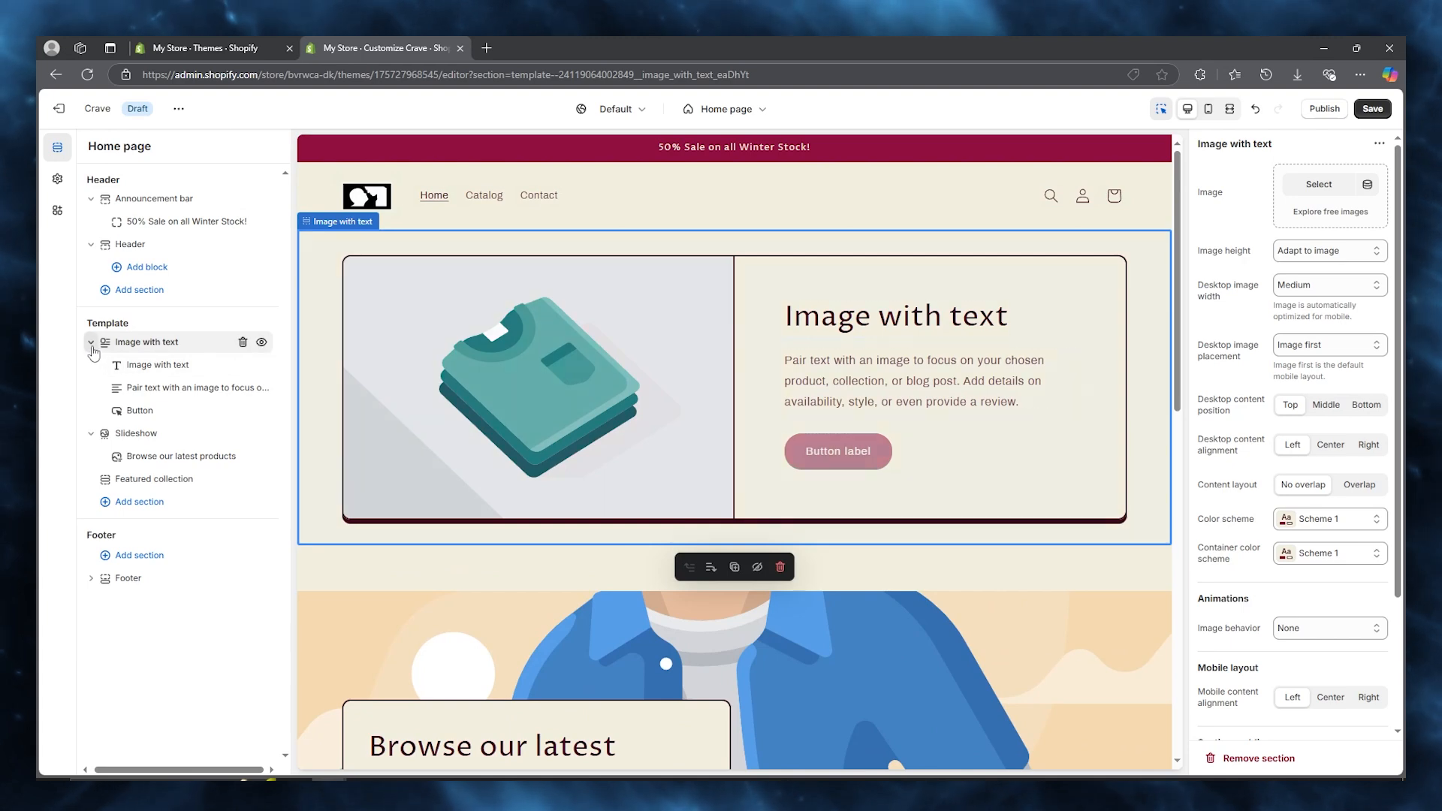
drag(94, 344, 104, 370)
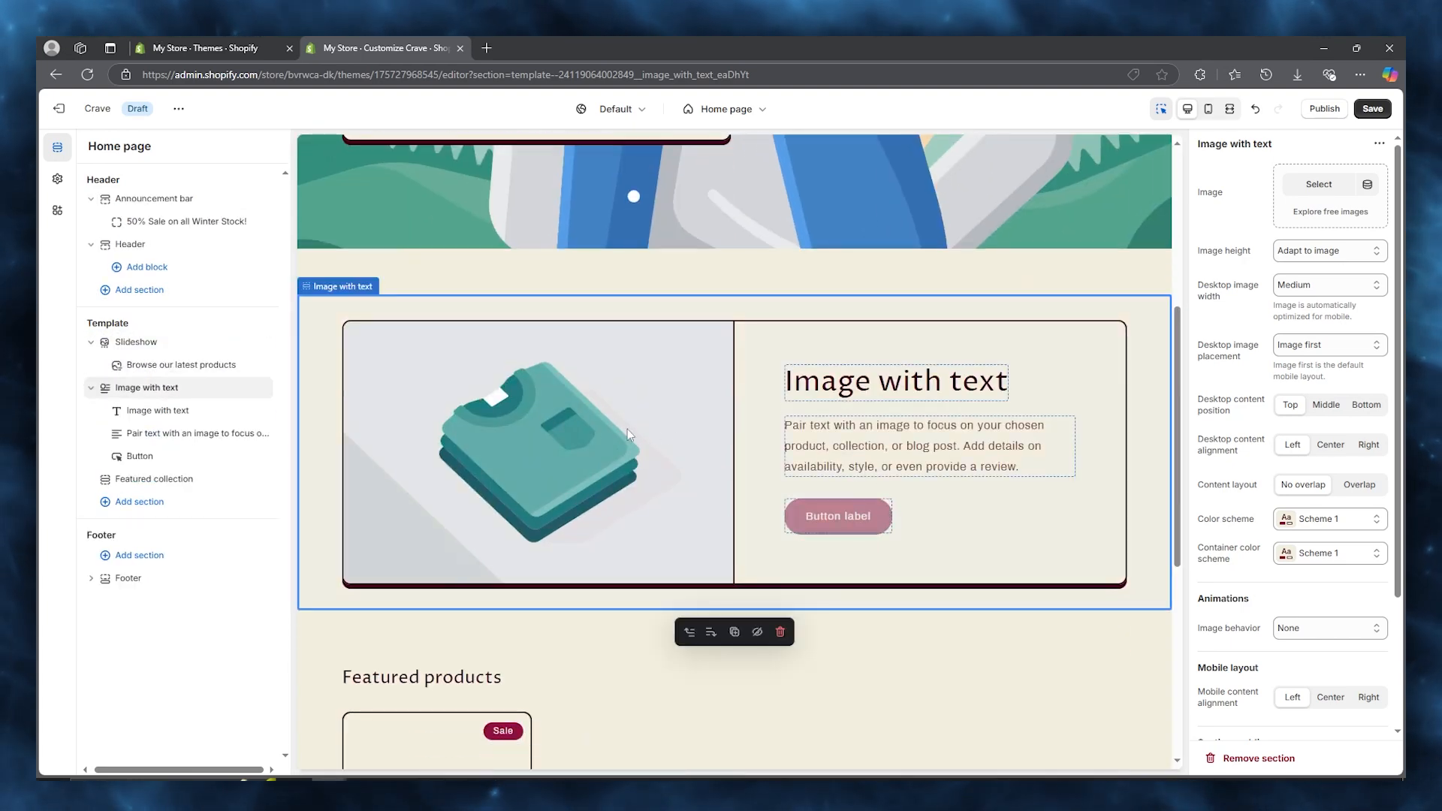
- Upload the image "OIP-removebg-preview" and use it as the "Image with text" section's picture
click(1320, 184)
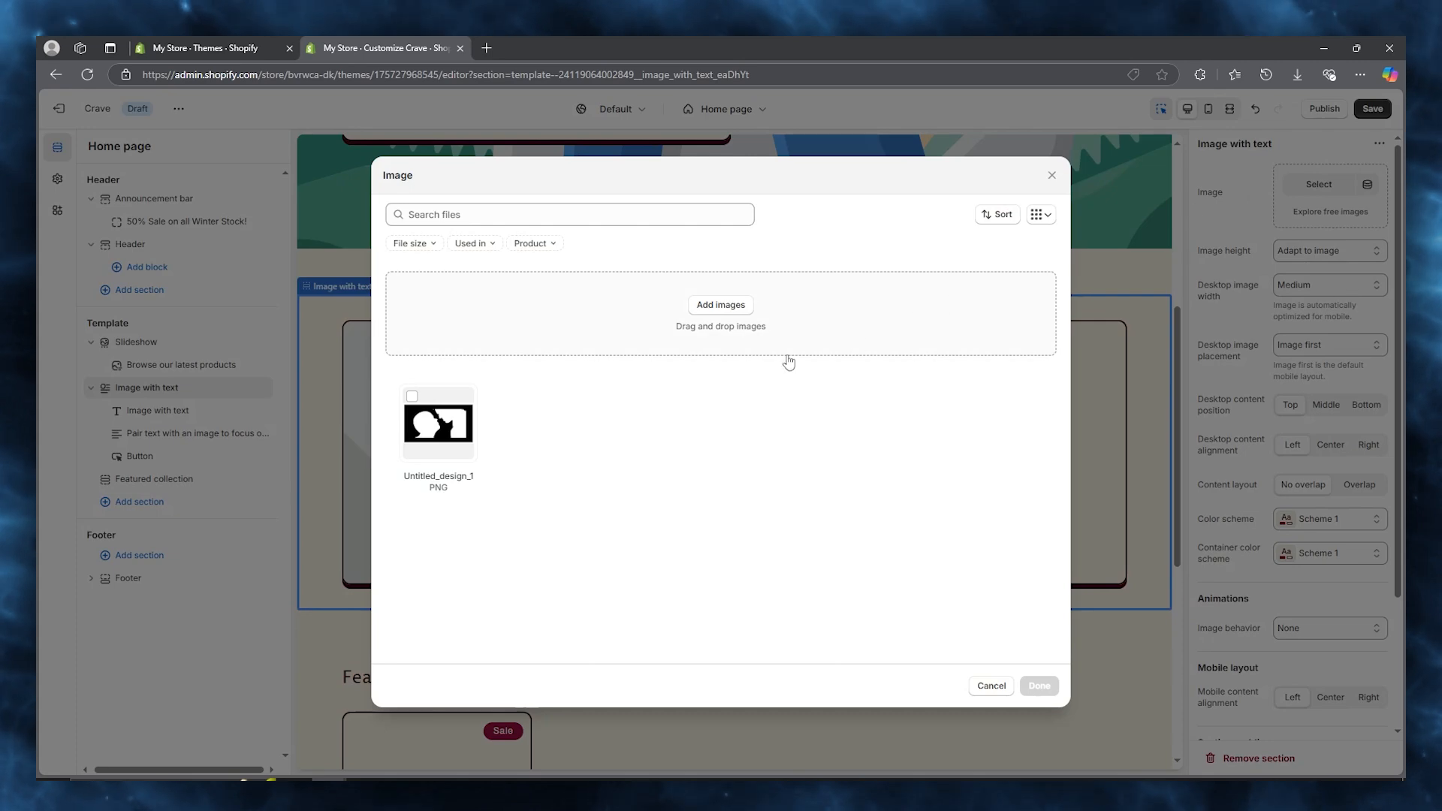
click(711, 304)
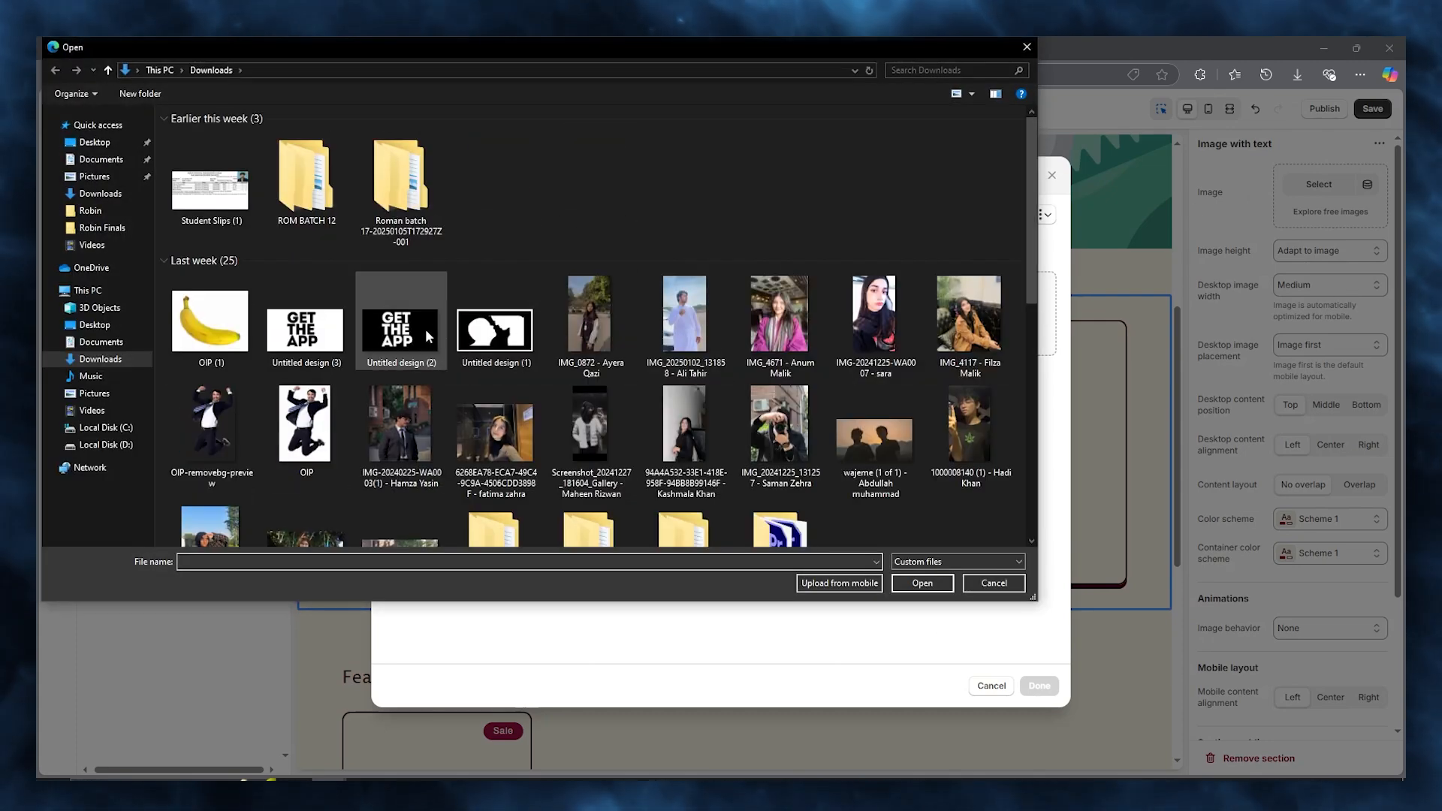
double_click(214, 409)
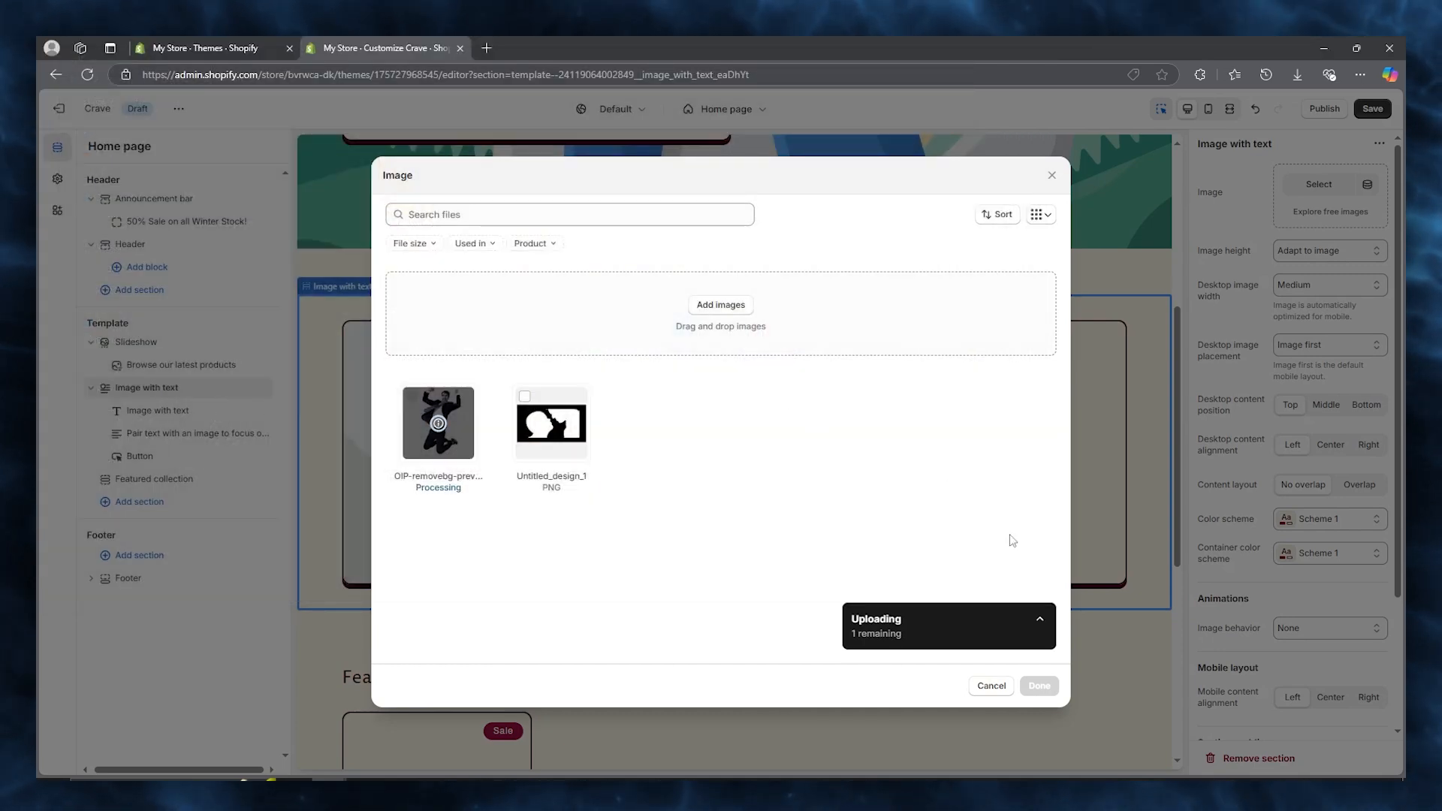
click(1039, 686)
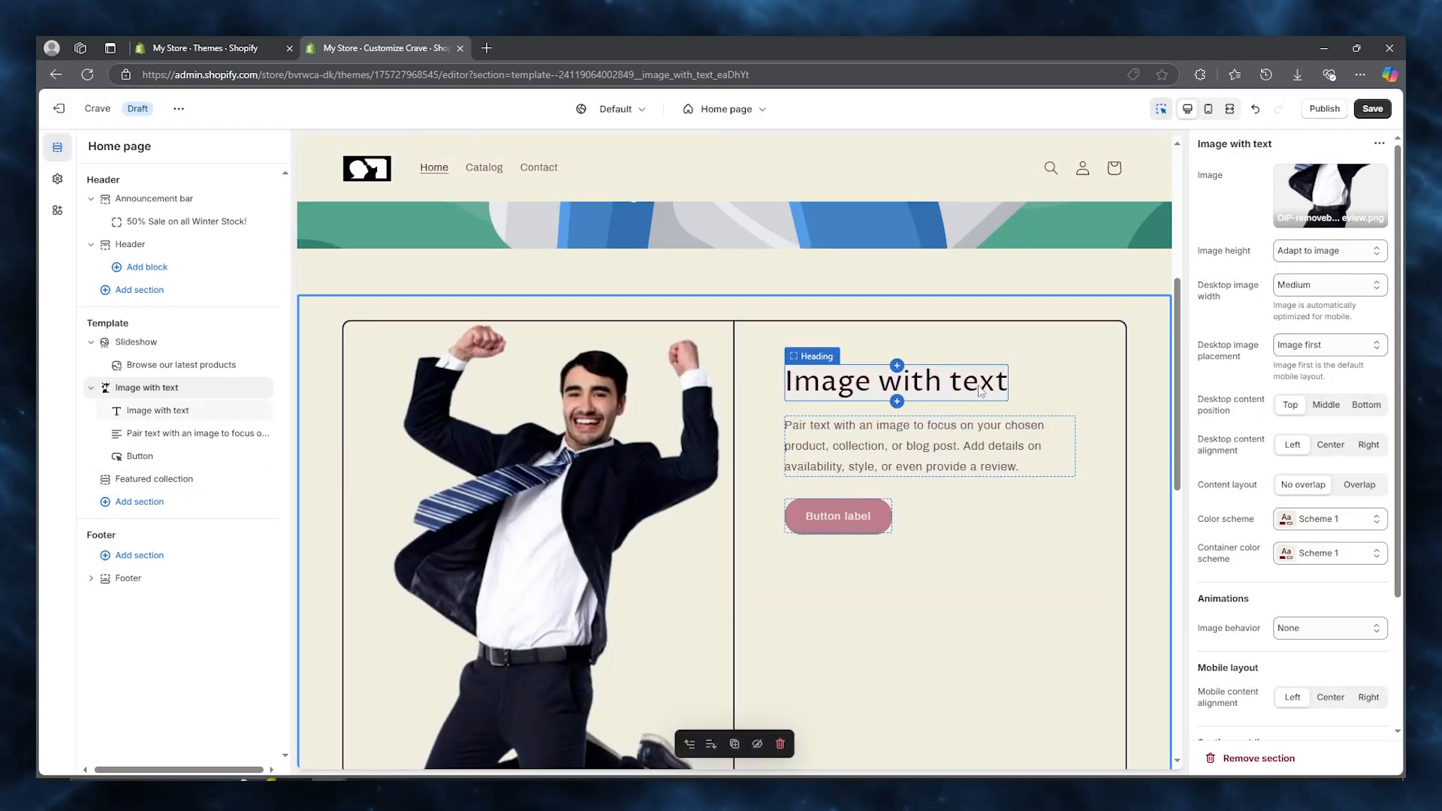
- Set the "Image with text" section's heading to "Brand New Stock out now !!"
click(980, 391)
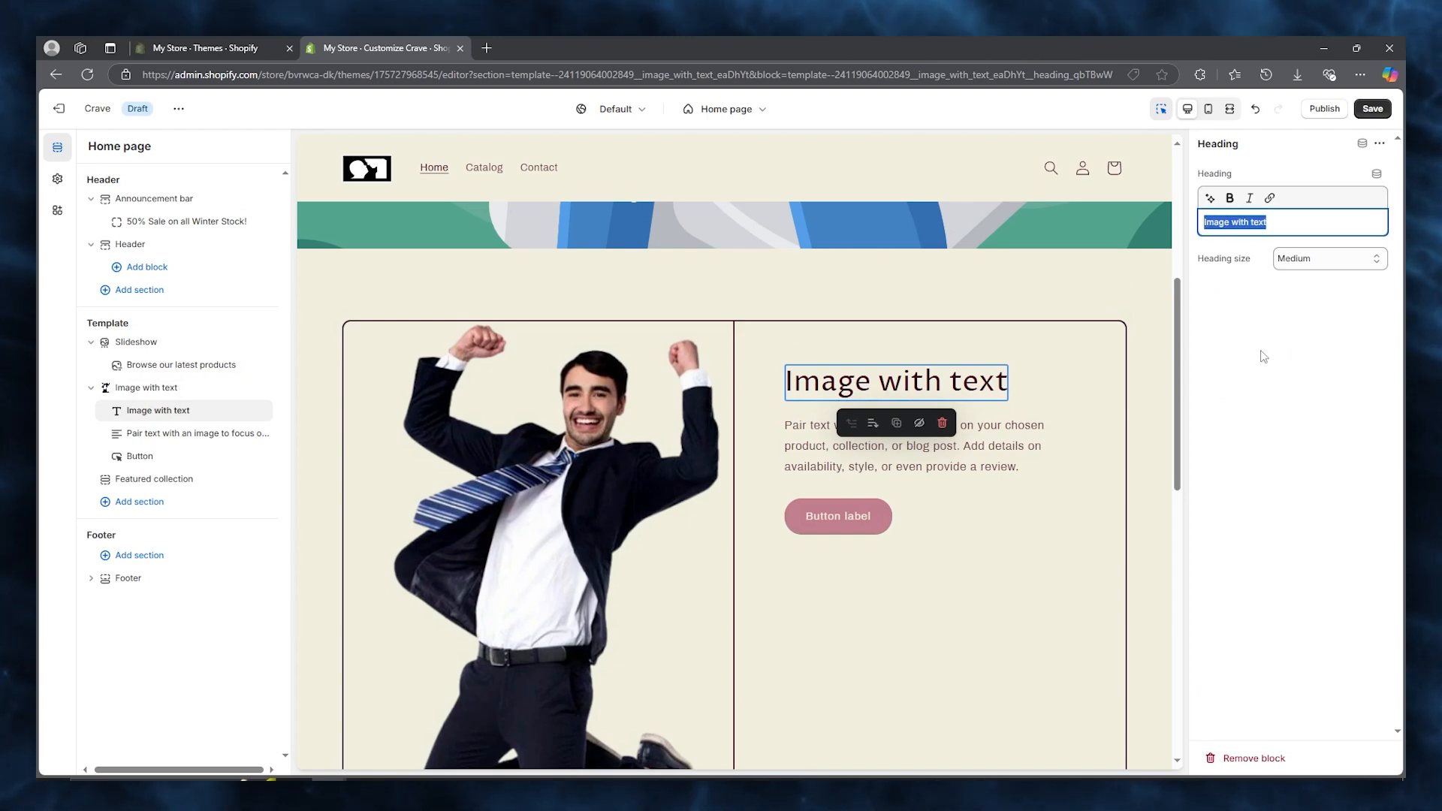
text(Brand New S)
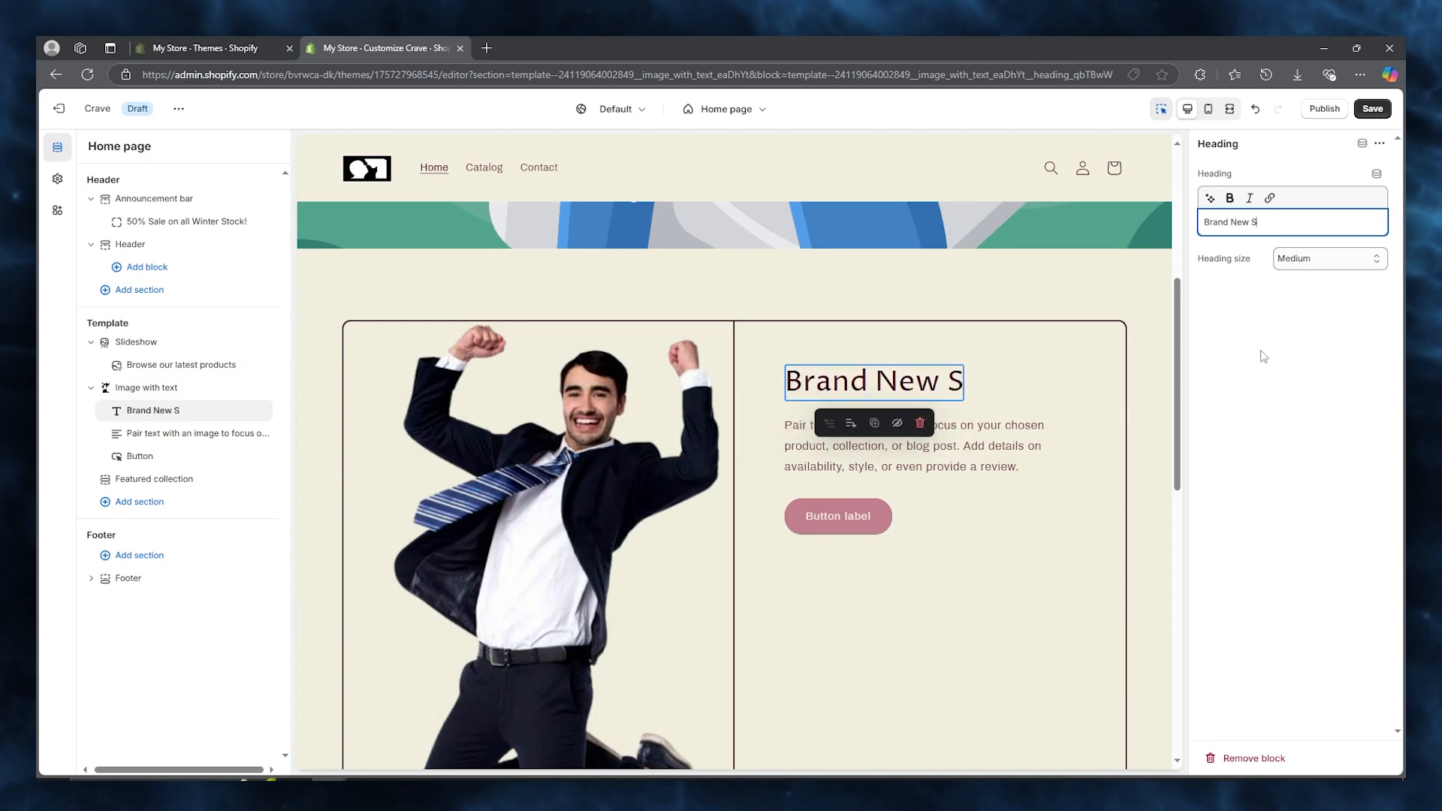
text(tock out now)
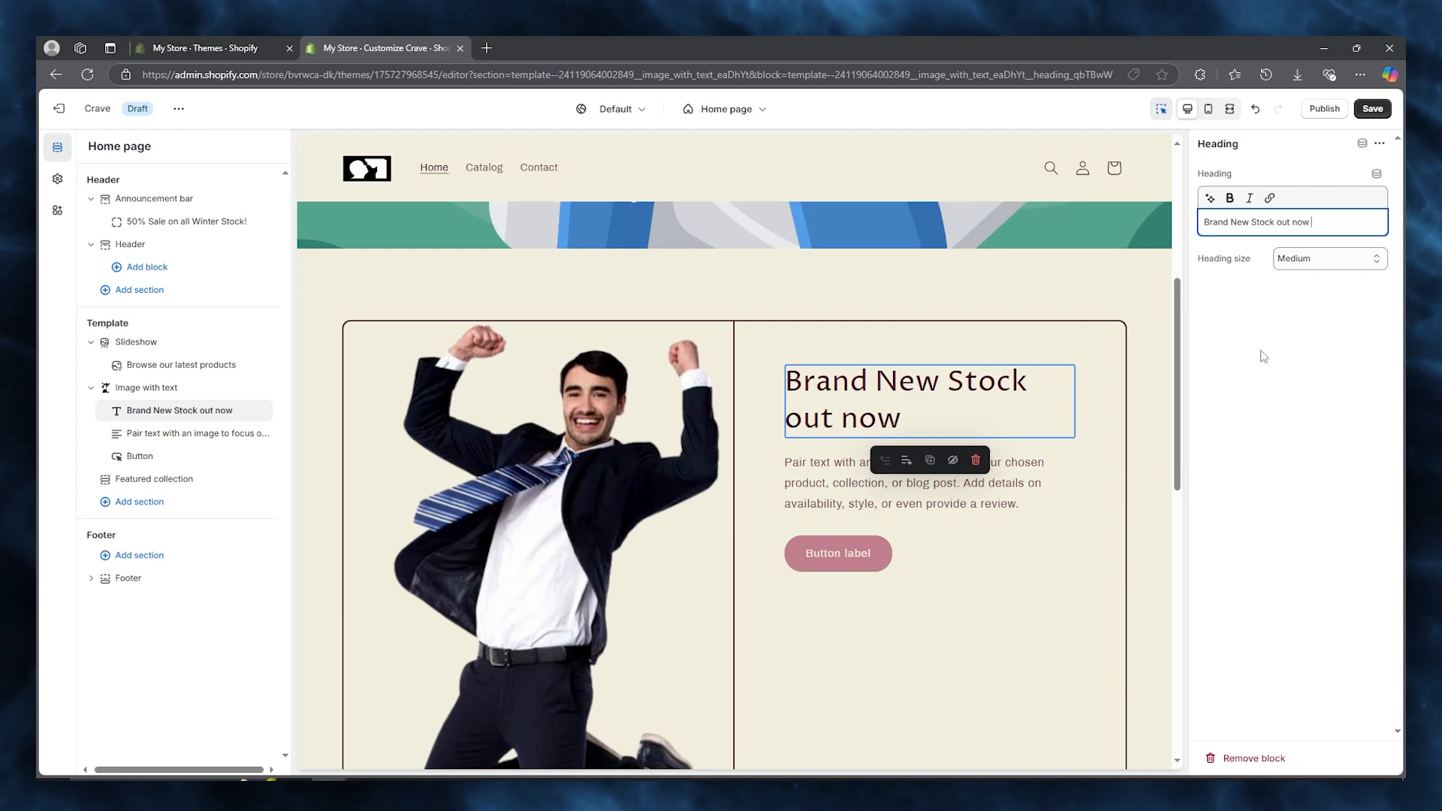
text( !!)
- Check the section's text block and the whole home page preview, and save the theme changes
click(913, 485)
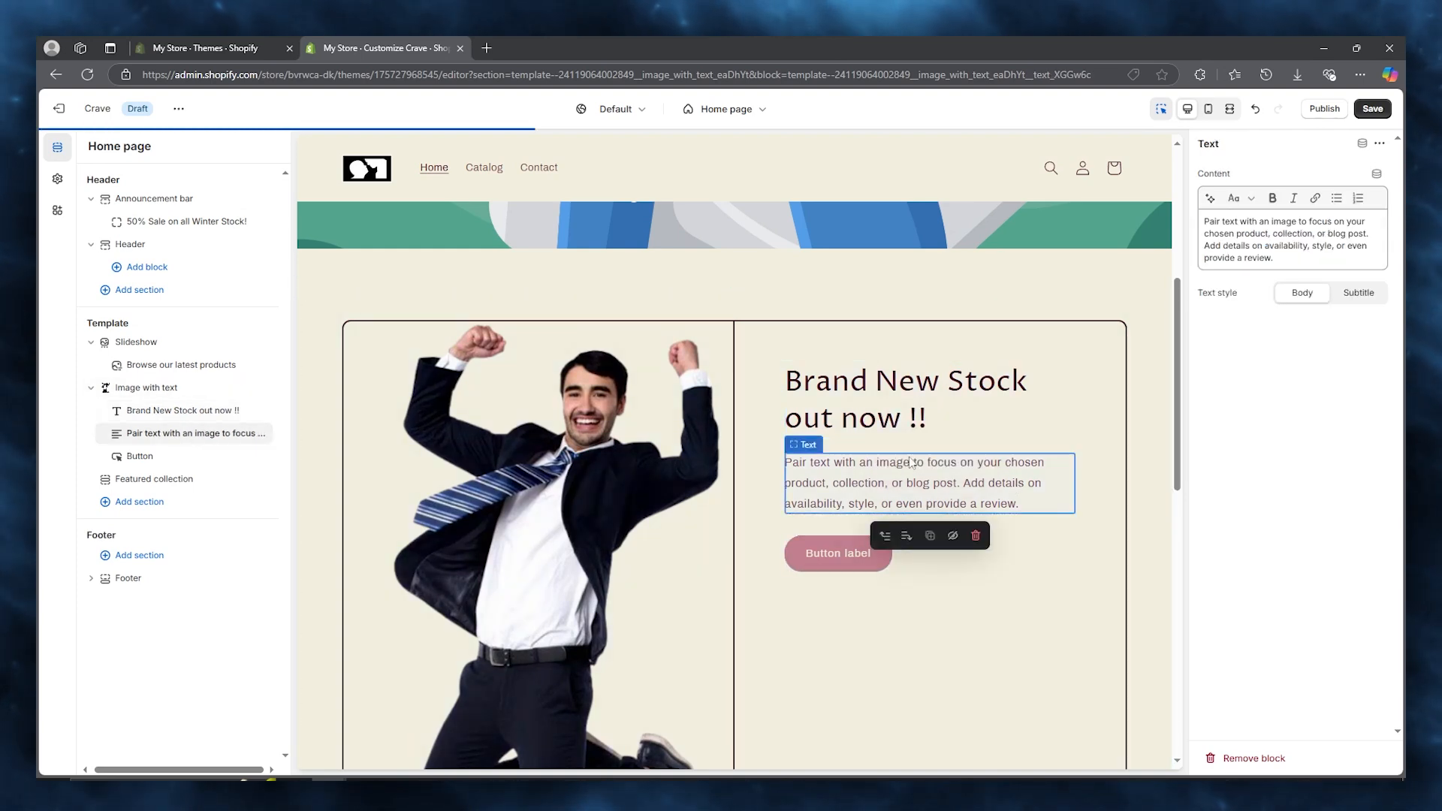
scroll(913, 463, down, 5)
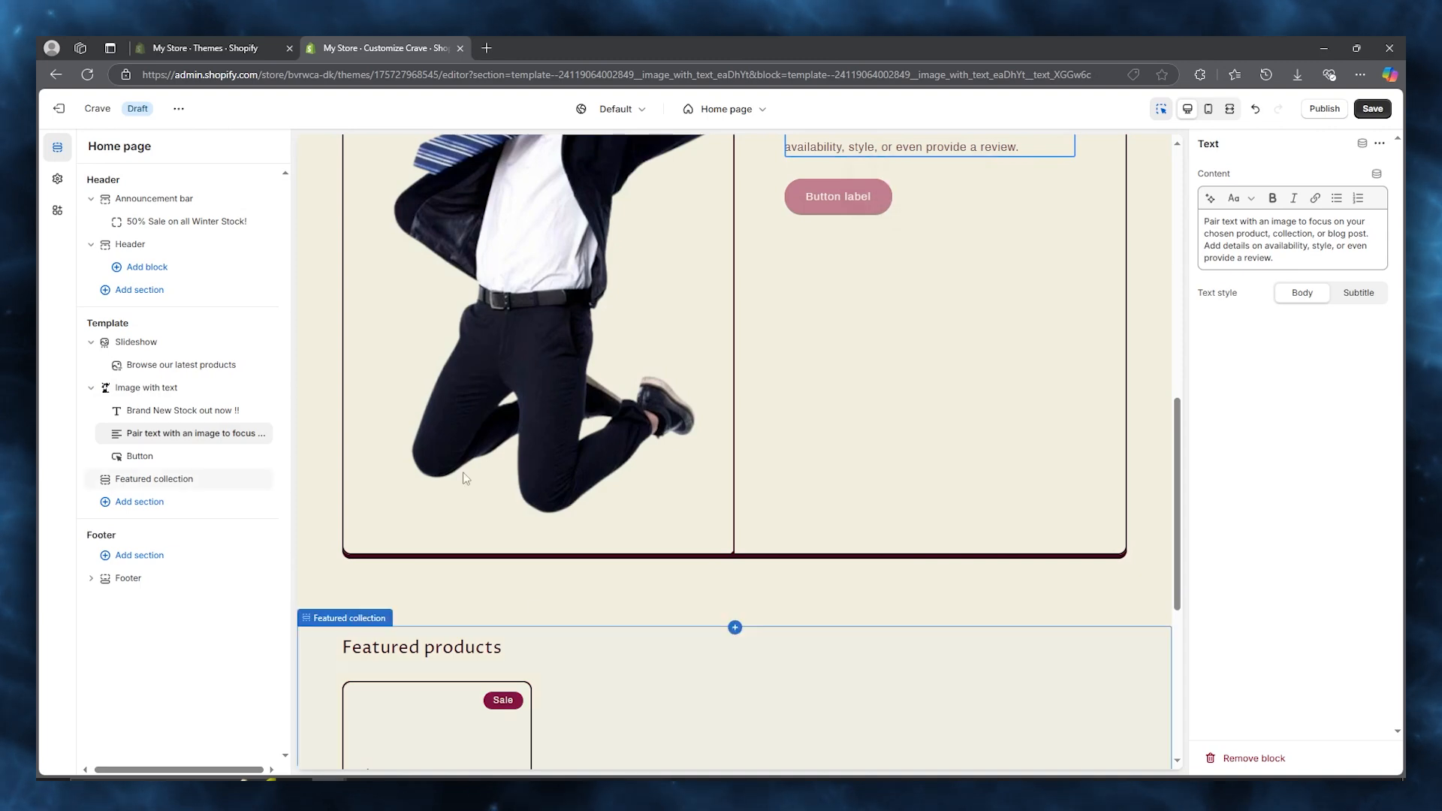
scroll(519, 399, down, 9)
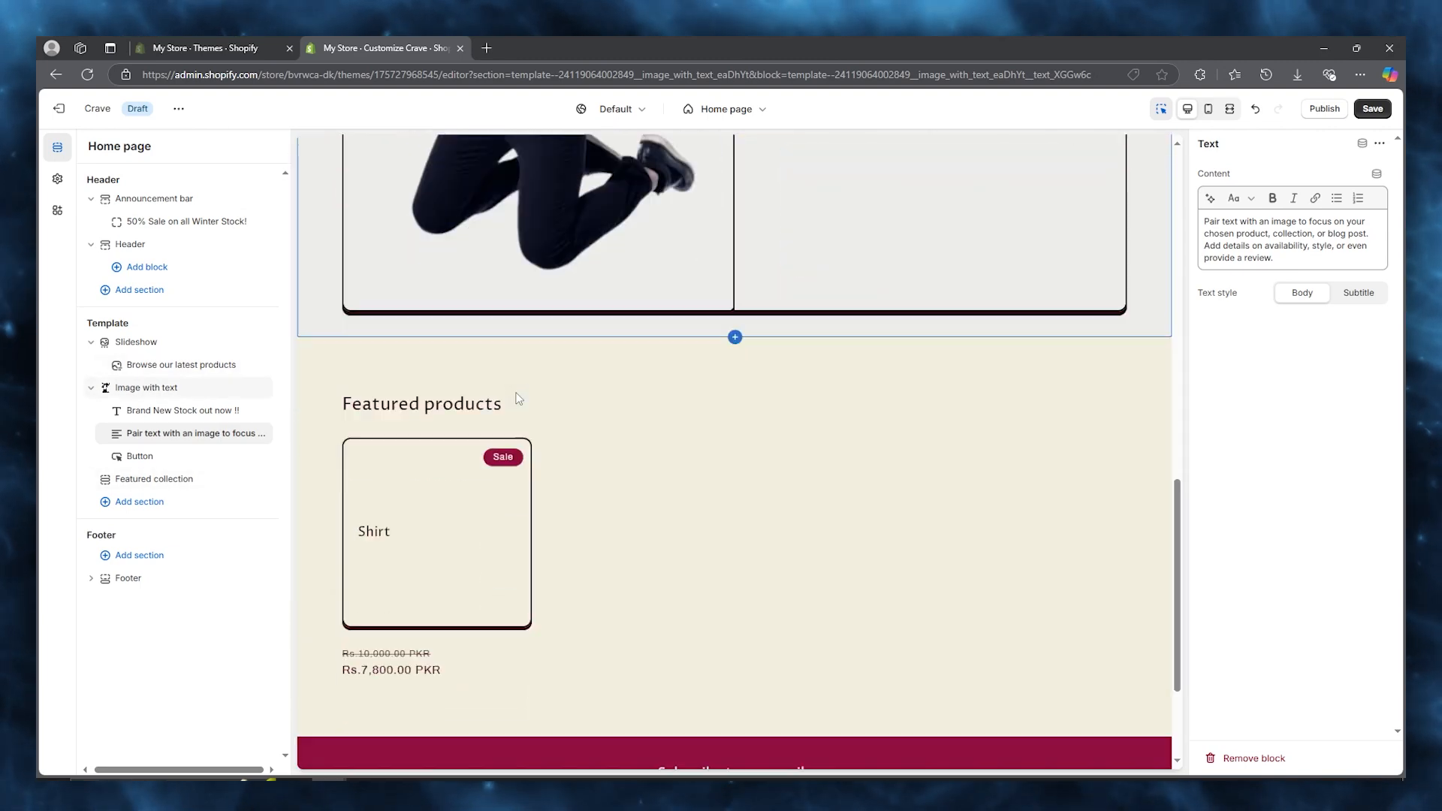
scroll(534, 404, up, 15)
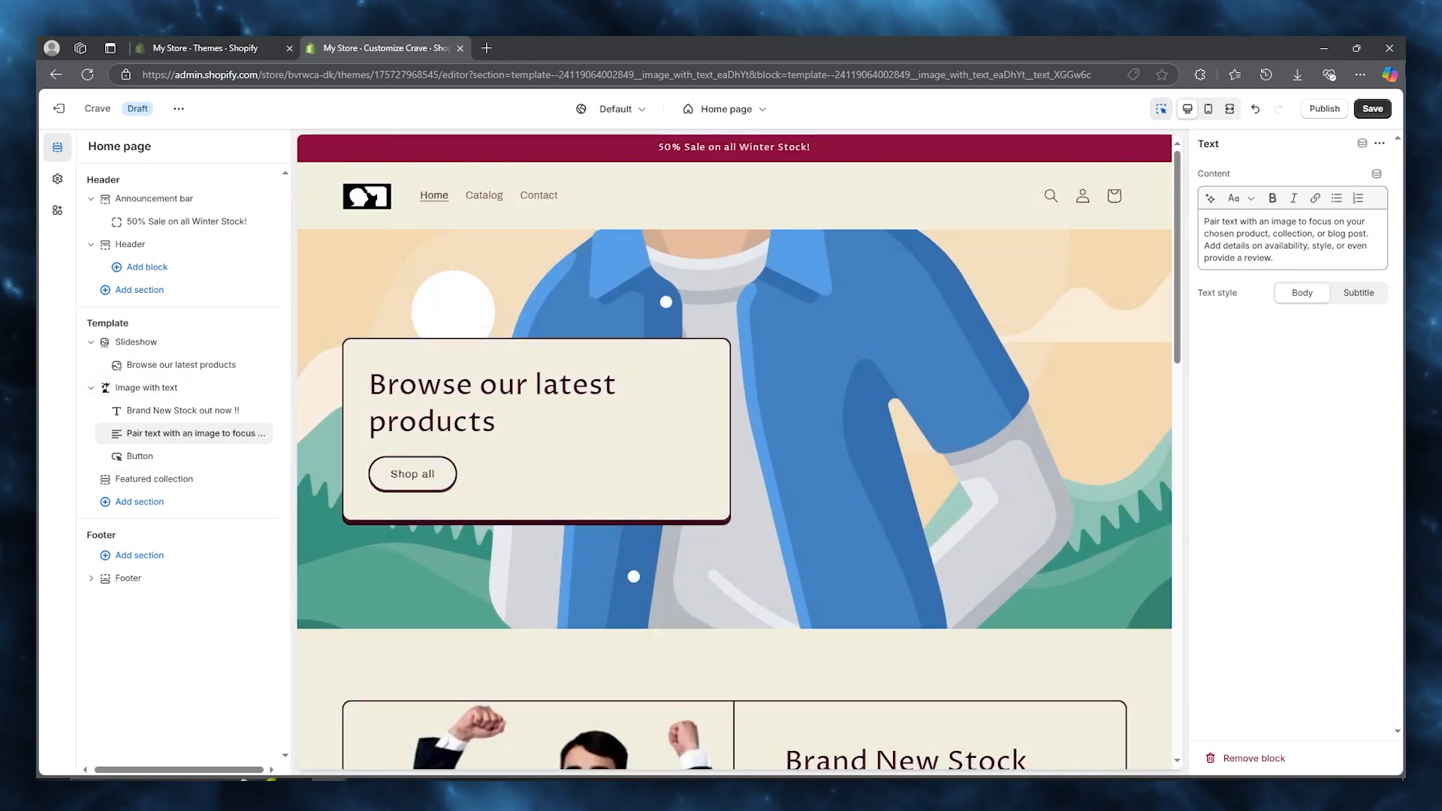
click(1373, 109)
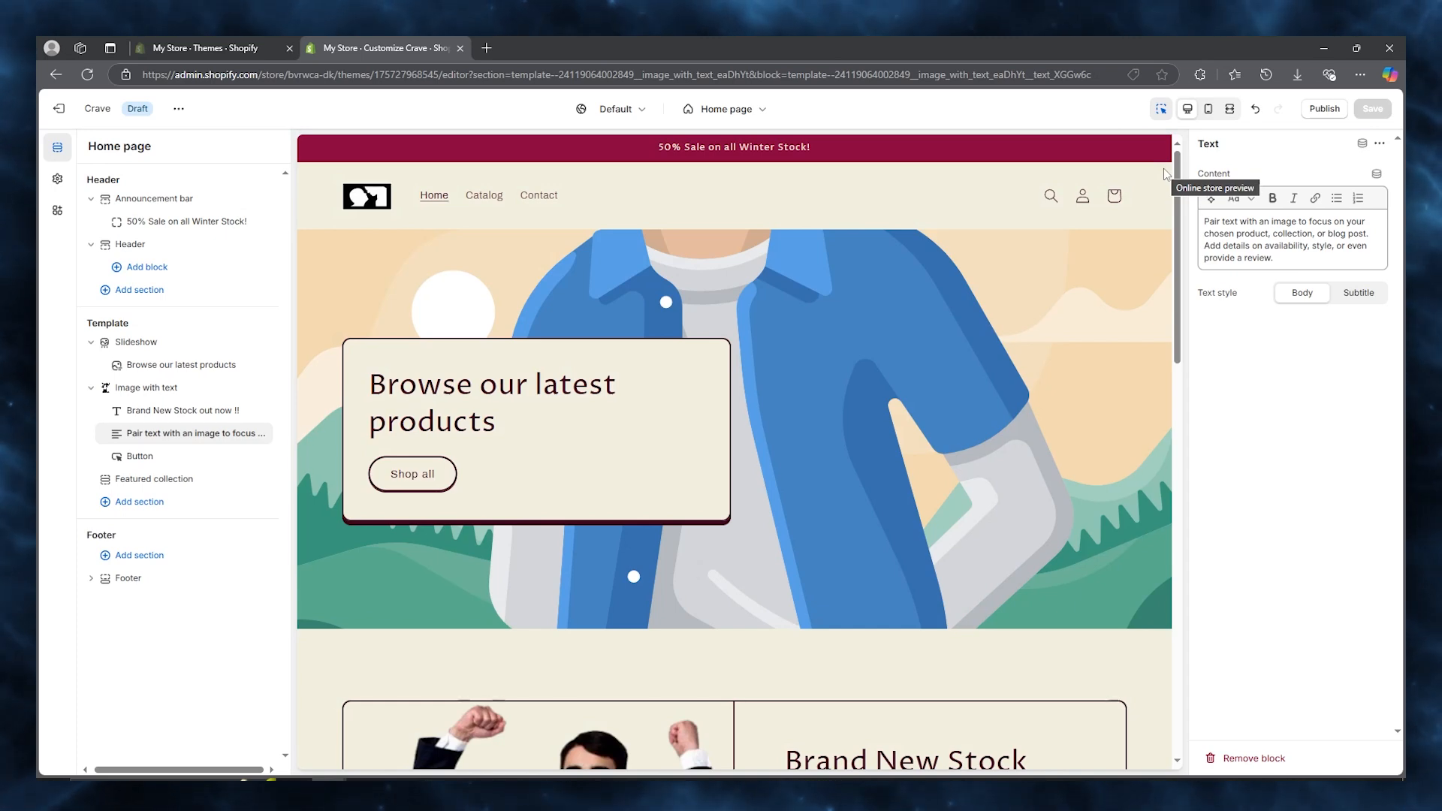
- Close the theme editor and return to the store admin's home page
click(461, 49)
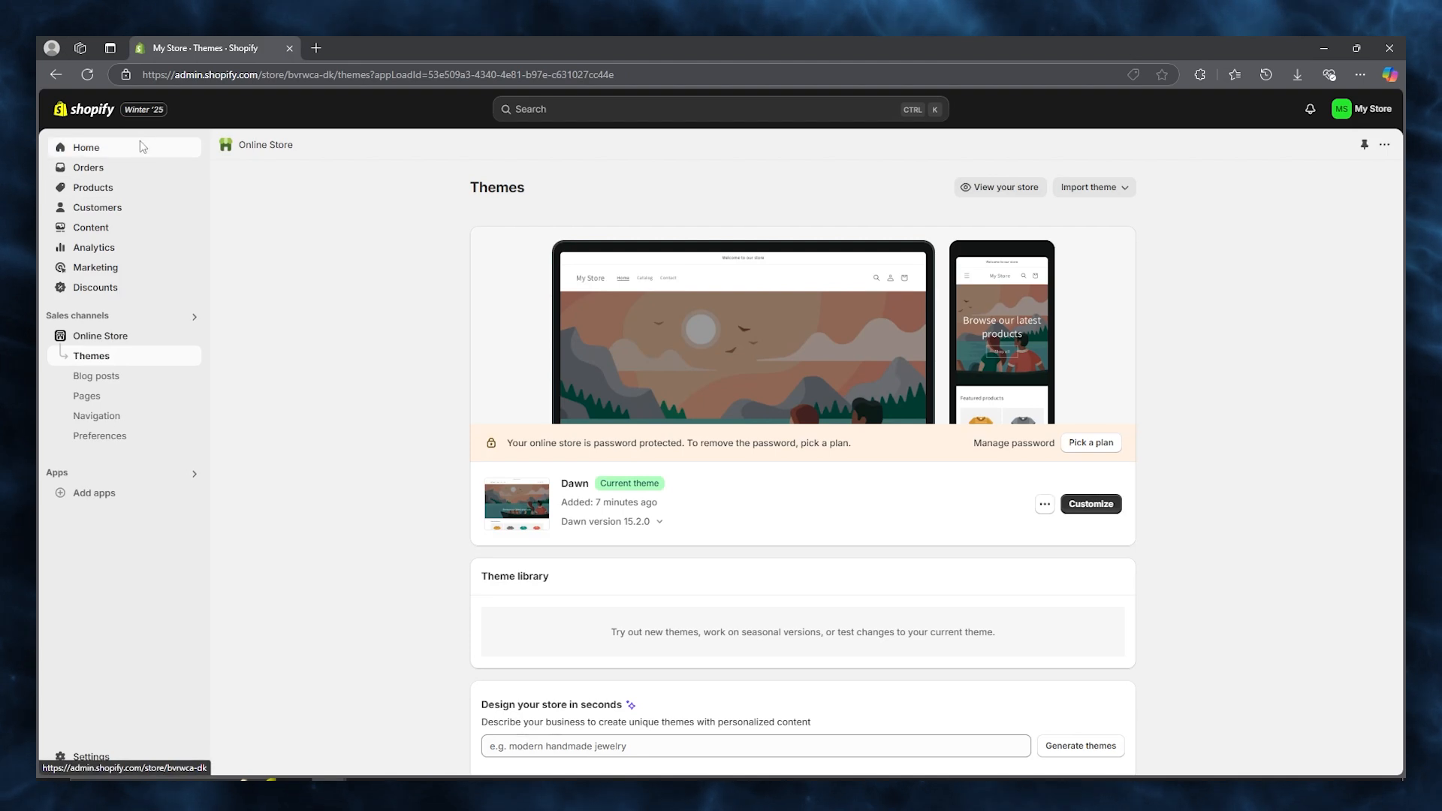
click(138, 146)
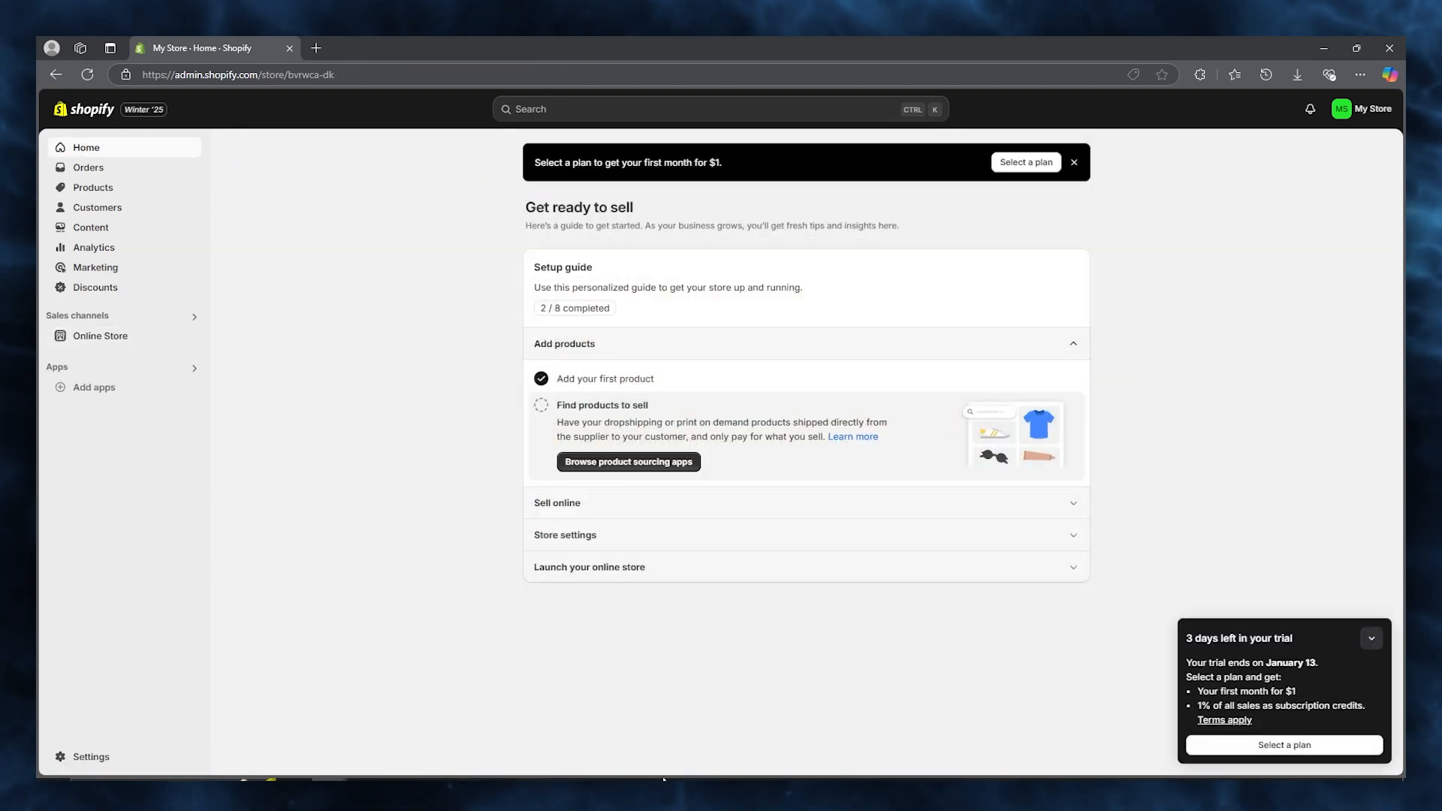